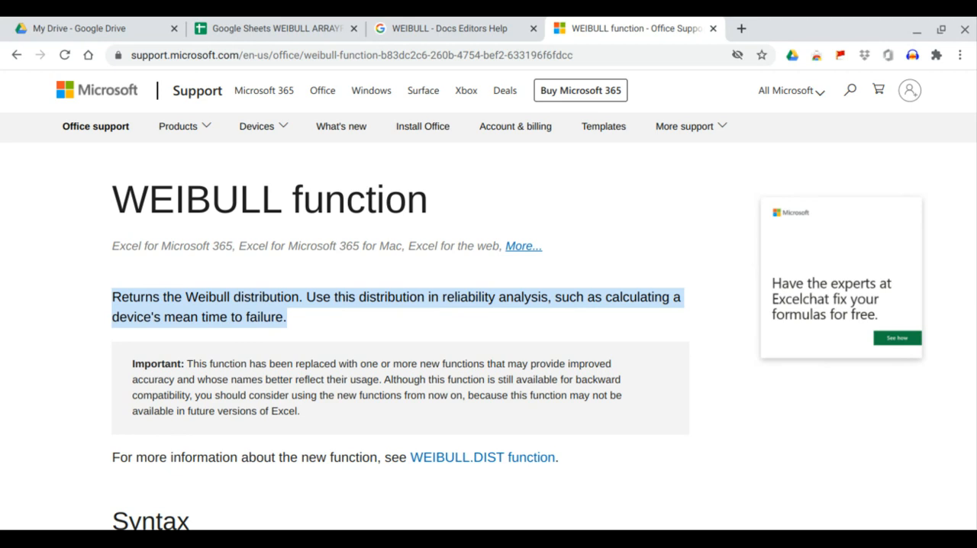
Step: Review the WEIBULL syntax and its x, alpha, beta and cumulative arguments on the Microsoft support page
scroll(311, 316, down, 3)
scroll(311, 318, down, 1)
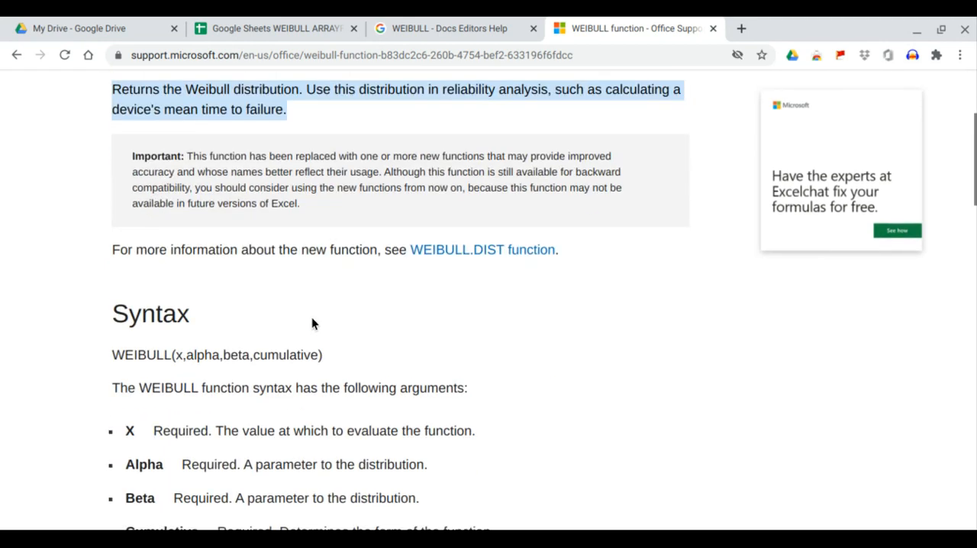
drag(112, 352, 319, 351)
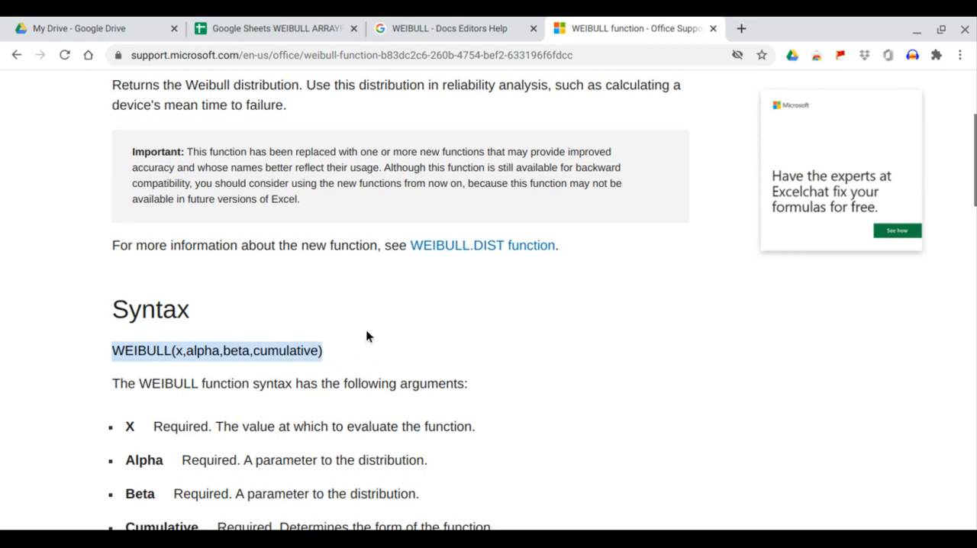
scroll(367, 332, down, 2)
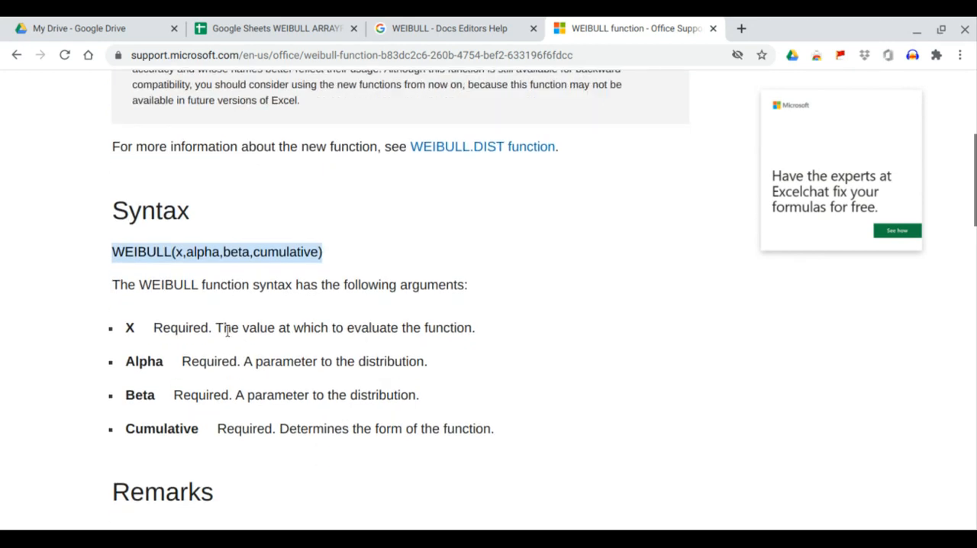
drag(224, 328, 484, 331)
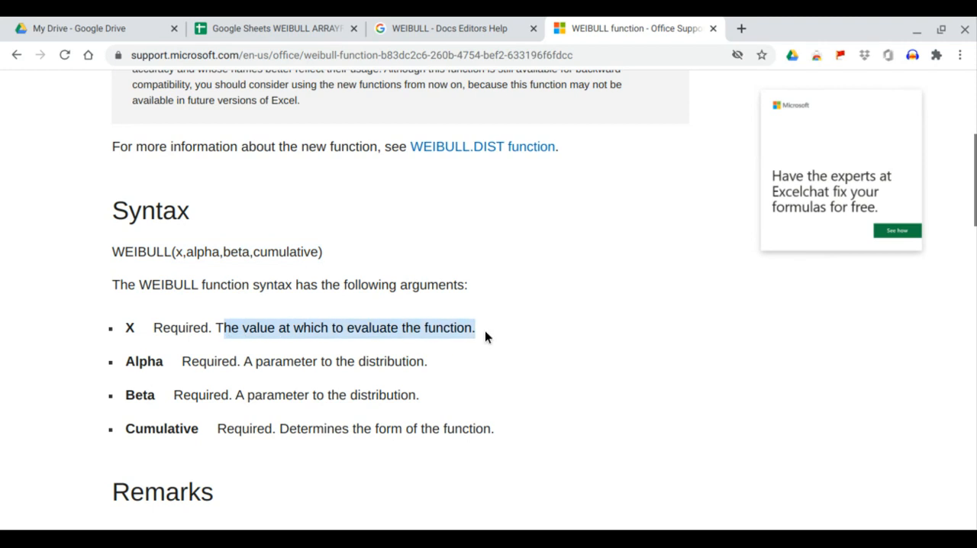
scroll(481, 341, down, 1)
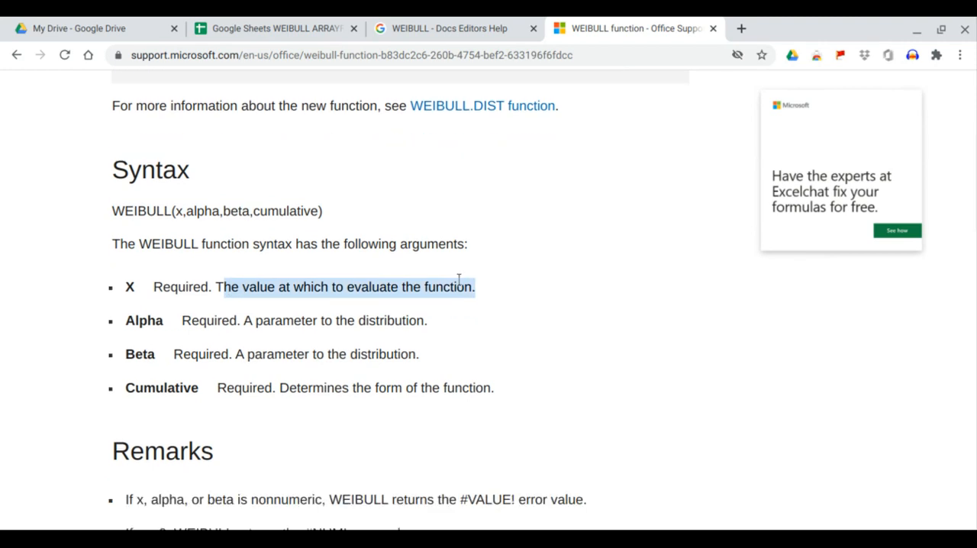
Step: Examine the WEIBULL syntax and its shape and scale parameter descriptions on the Docs Editors Help page
click(413, 28)
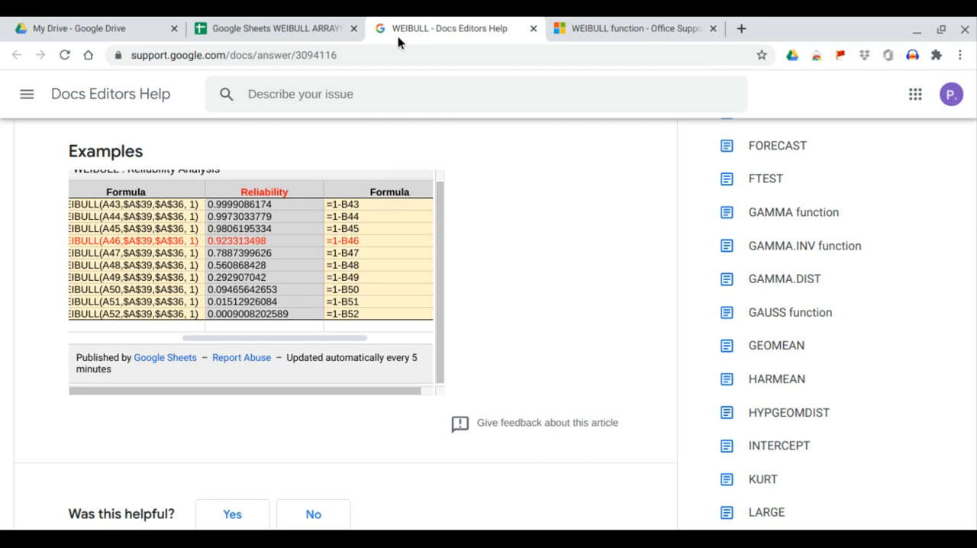
scroll(499, 303, up, 15)
scroll(338, 397, down, 4)
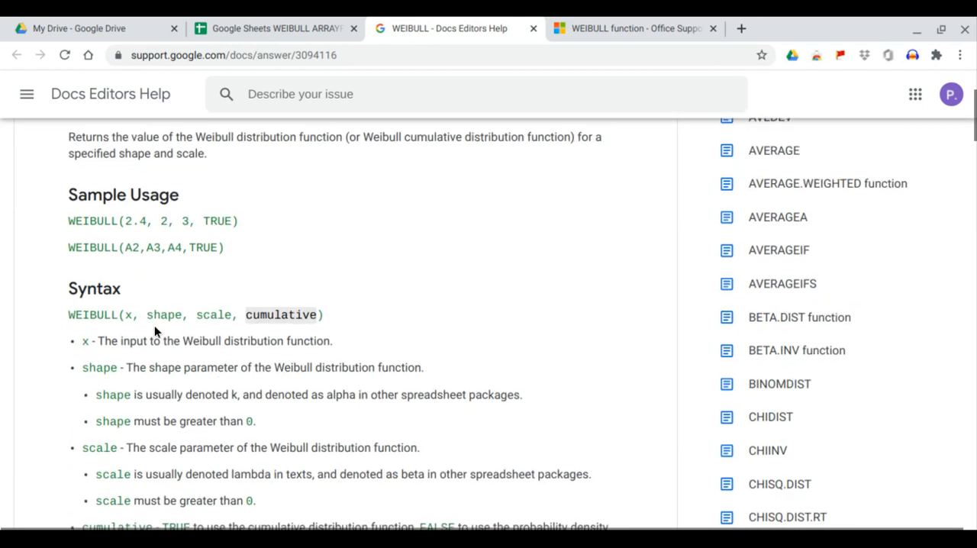
scroll(155, 327, down, 1)
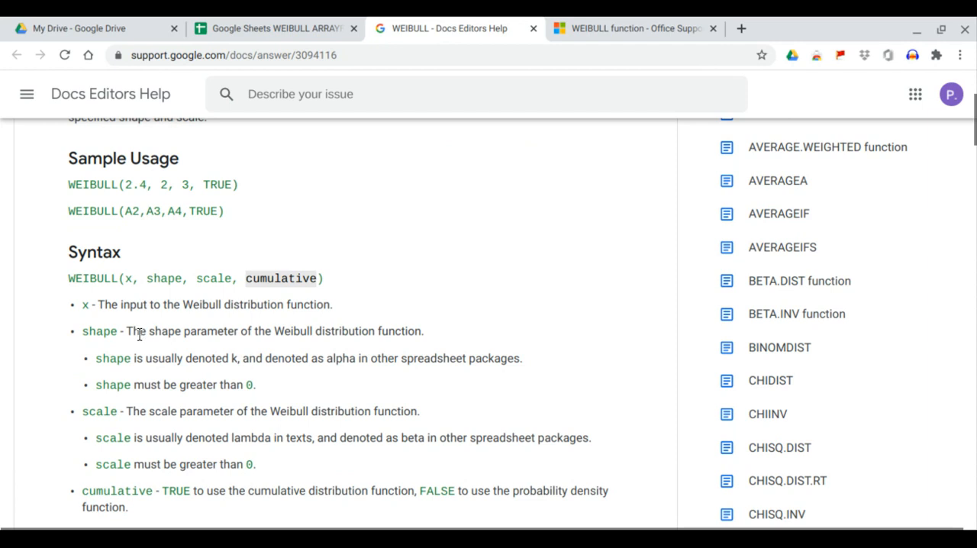
drag(131, 330, 400, 330)
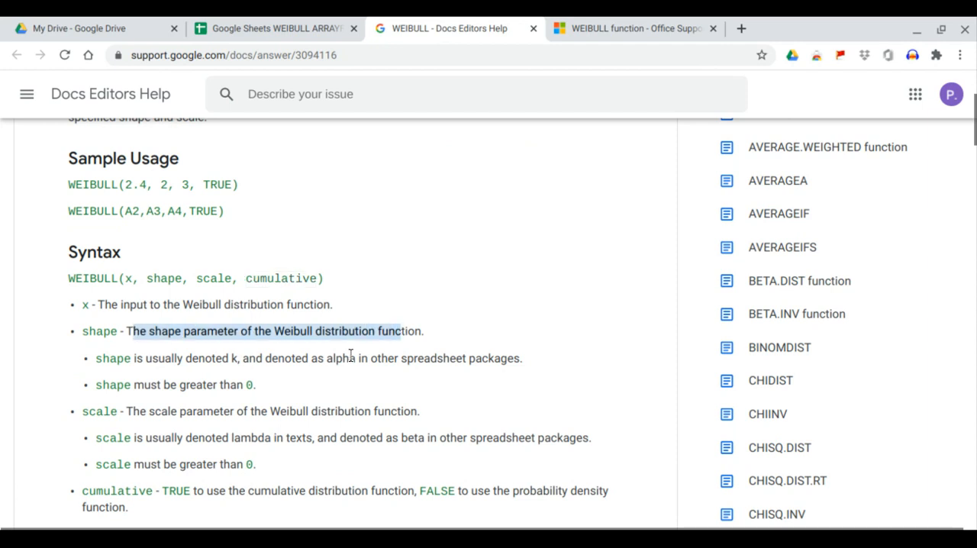
click(128, 413)
drag(128, 412, 418, 411)
drag(68, 277, 325, 277)
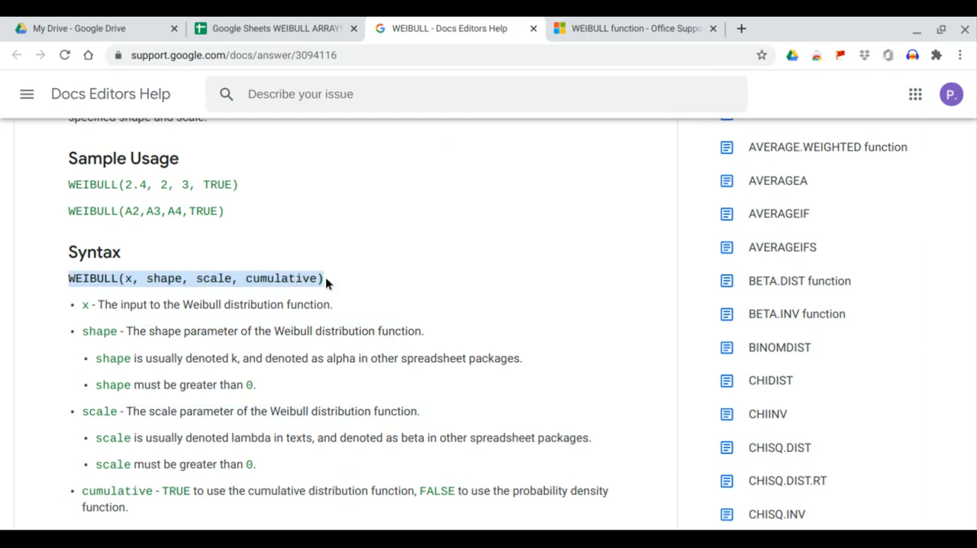
click(163, 282)
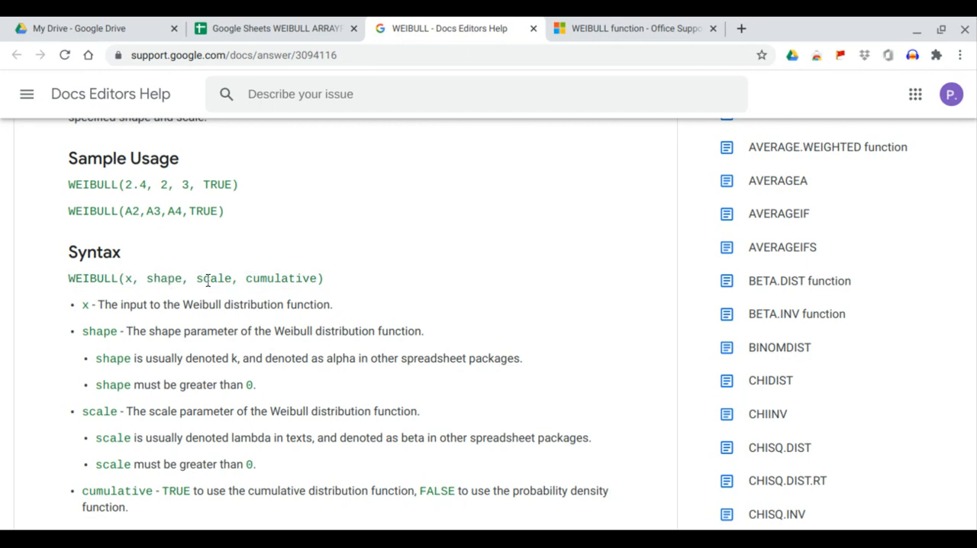
scroll(214, 282, up, 3)
scroll(240, 317, down, 7)
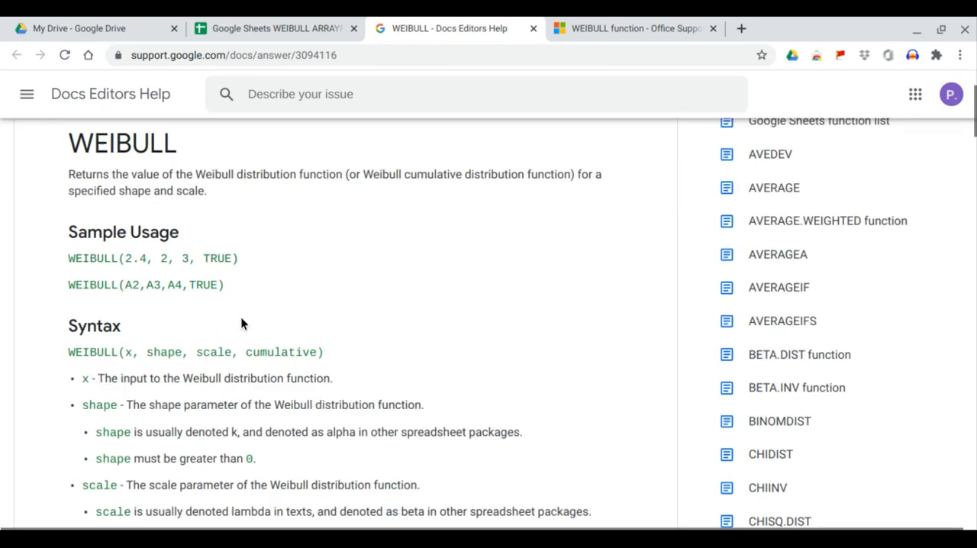
Step: Copy the Sample_index and Times_to_failure table from the help page's Reliability Analysis example and paste values only at A1 of Sheet109
scroll(241, 325, down, 6)
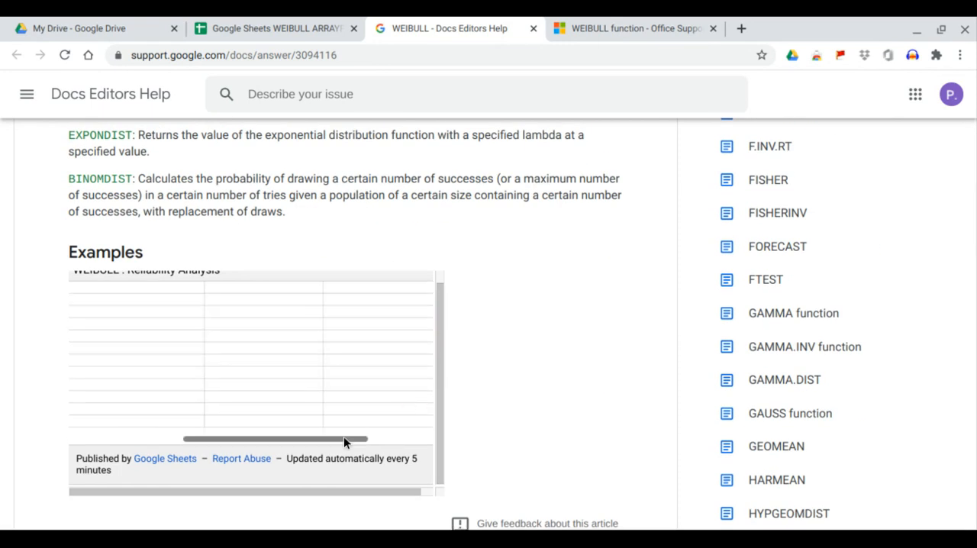
drag(343, 436, 126, 438)
scroll(146, 401, up, 1)
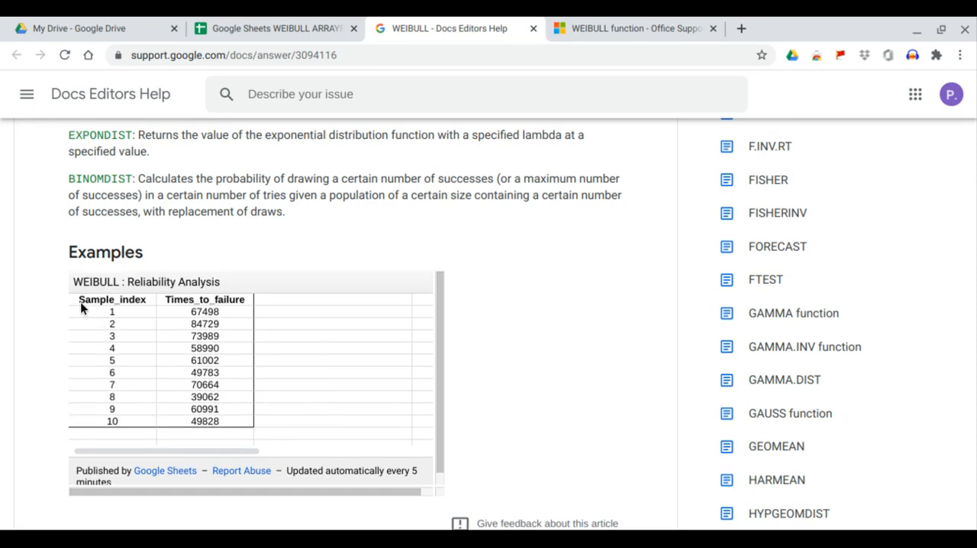
drag(81, 301, 217, 424)
key(ctrl+c)
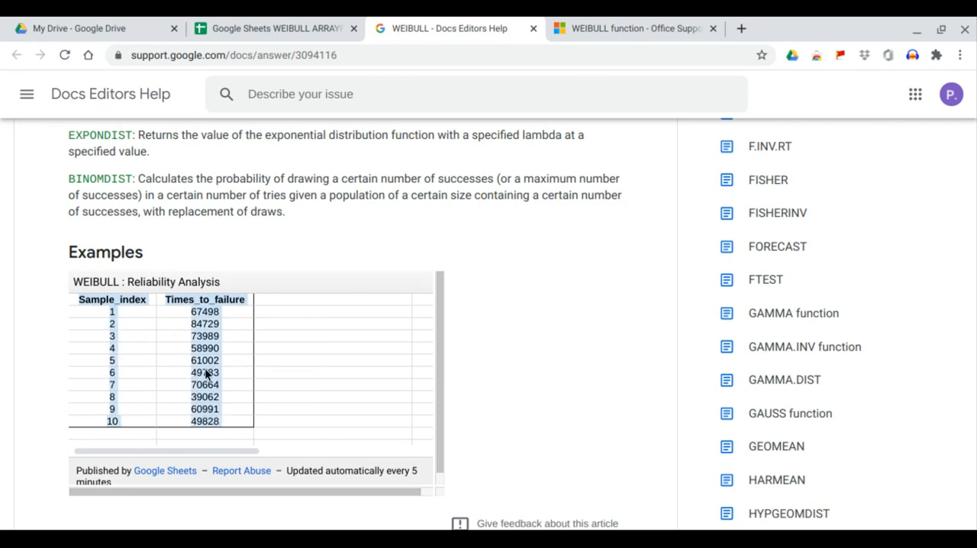
click(251, 30)
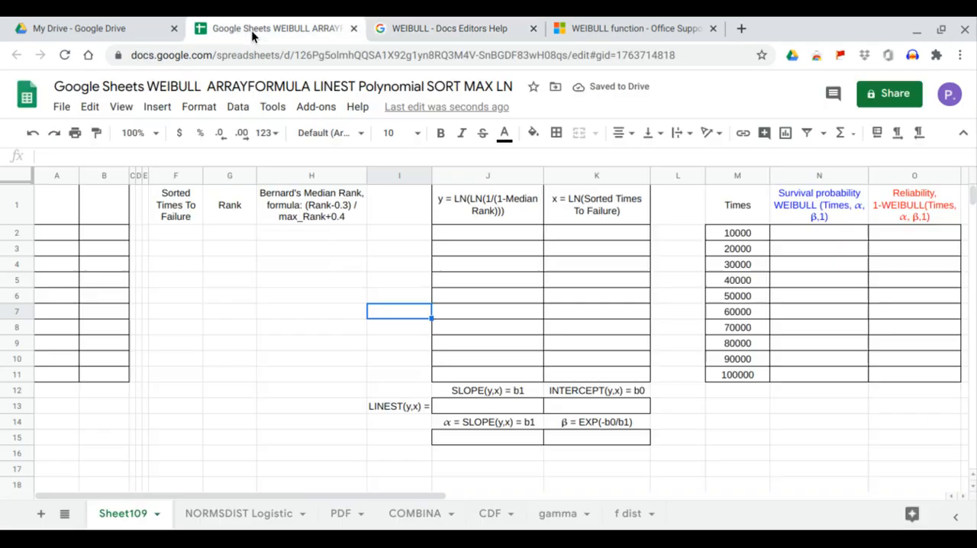
click(56, 212)
right_click(56, 213)
mouse_move(192, 203)
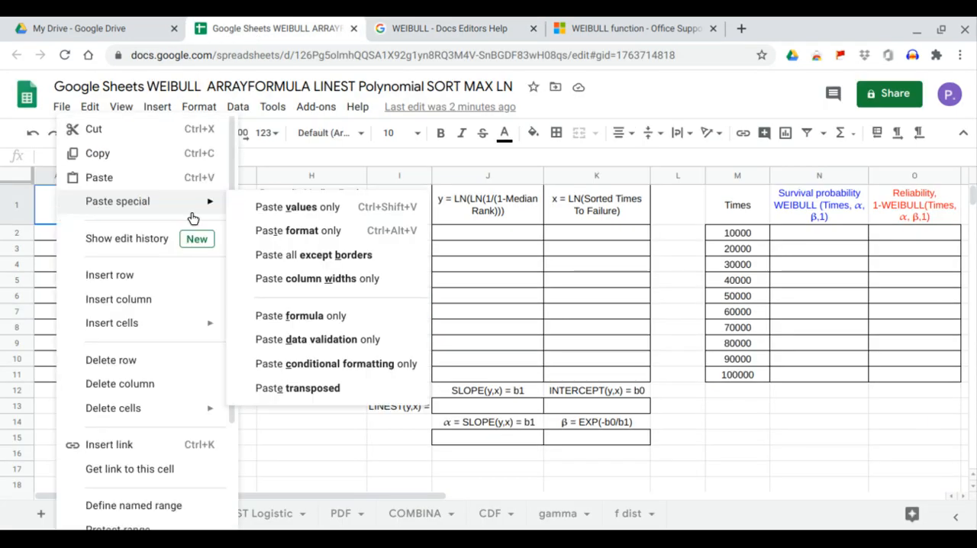
click(289, 217)
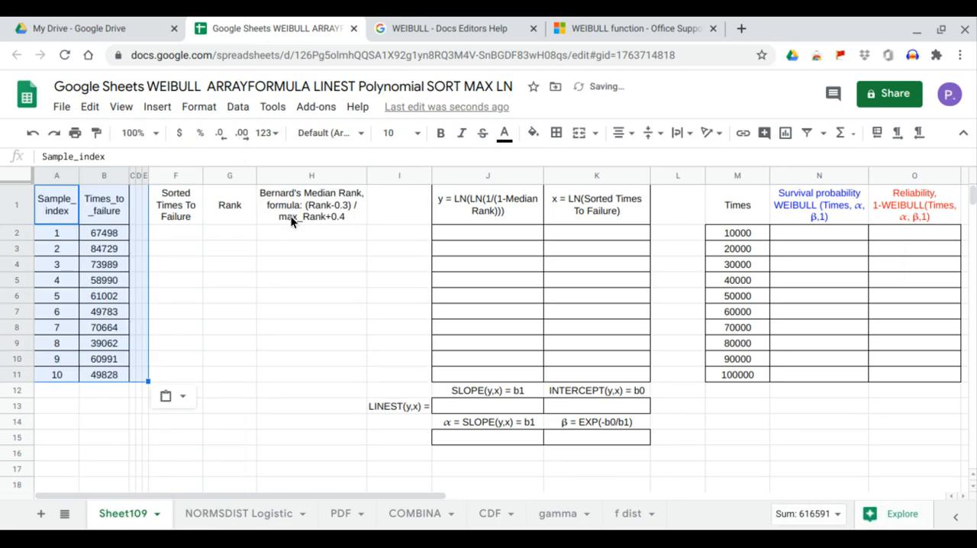
Step: Check the sorted failure times, rank and median rank columns in the help page's example, then return to the spreadsheet
click(493, 30)
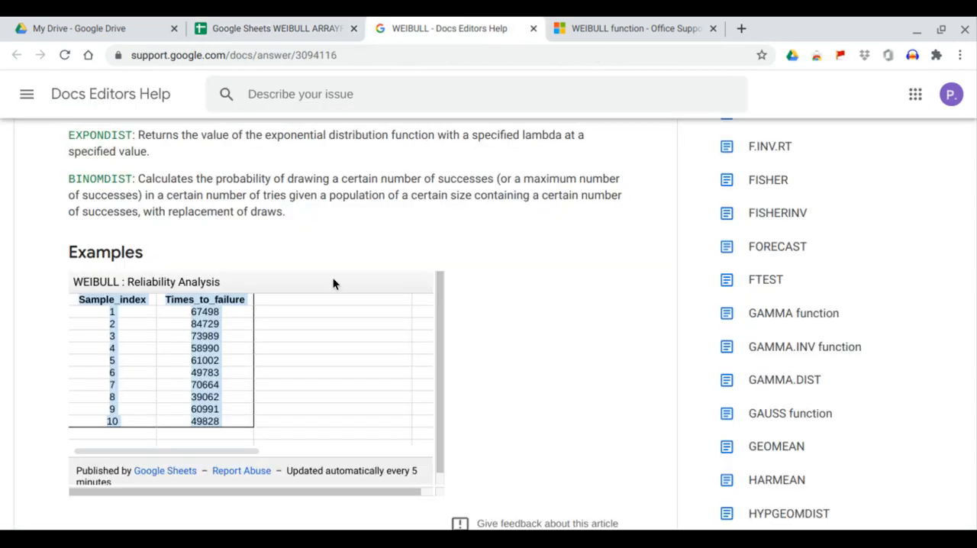
scroll(340, 324, down, 1)
scroll(340, 321, down, 3)
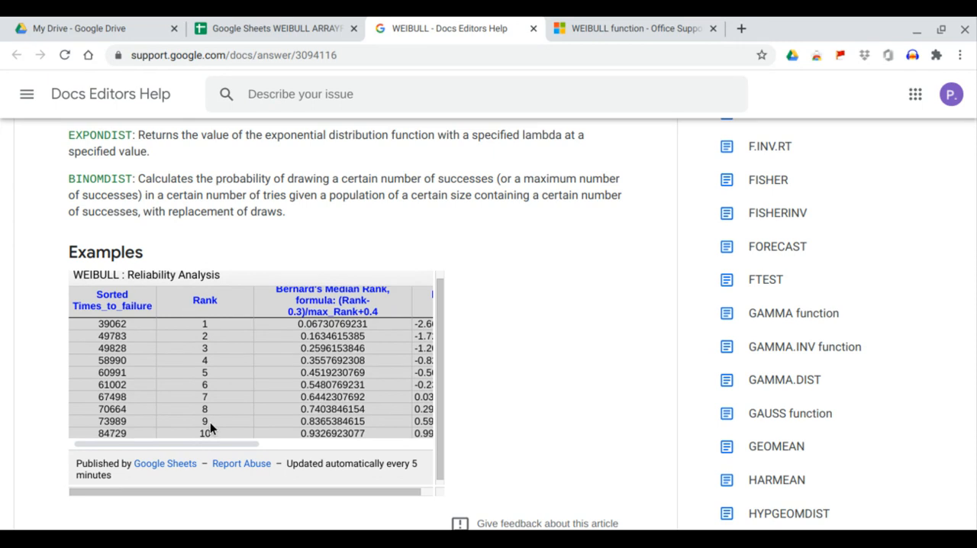
click(274, 28)
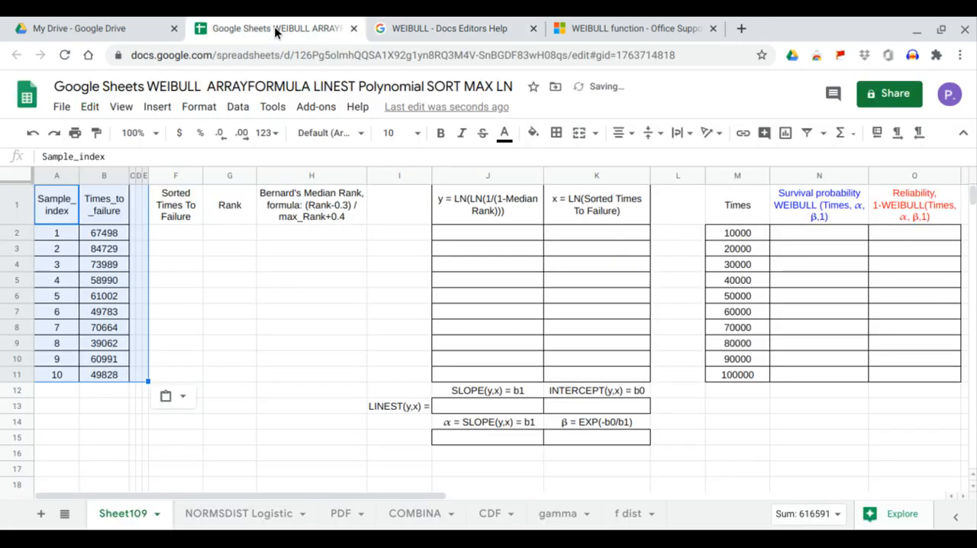
Step: Fill the Sorted Times To Failure column from F2 with =ARRAYFORMULA(SORT(B2:B11))
click(190, 237)
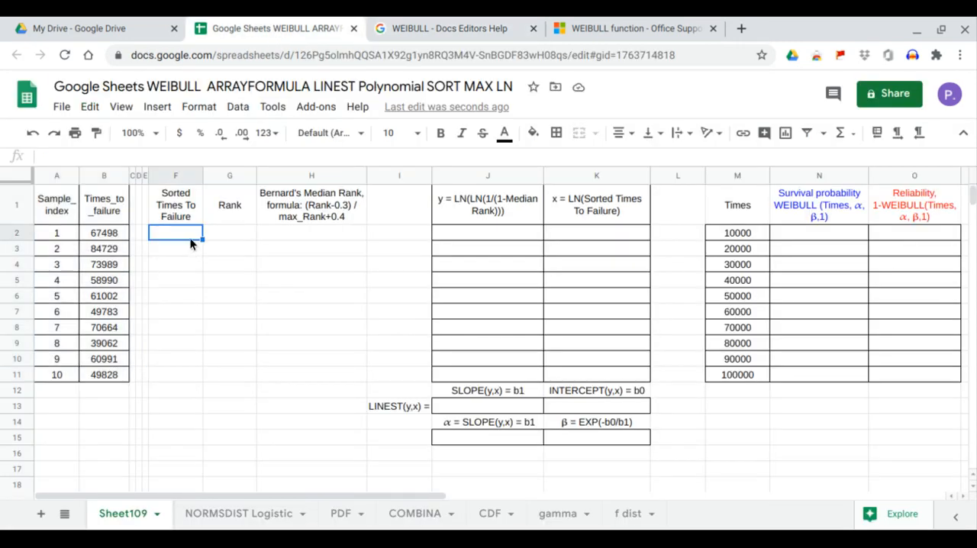
drag(115, 232, 111, 375)
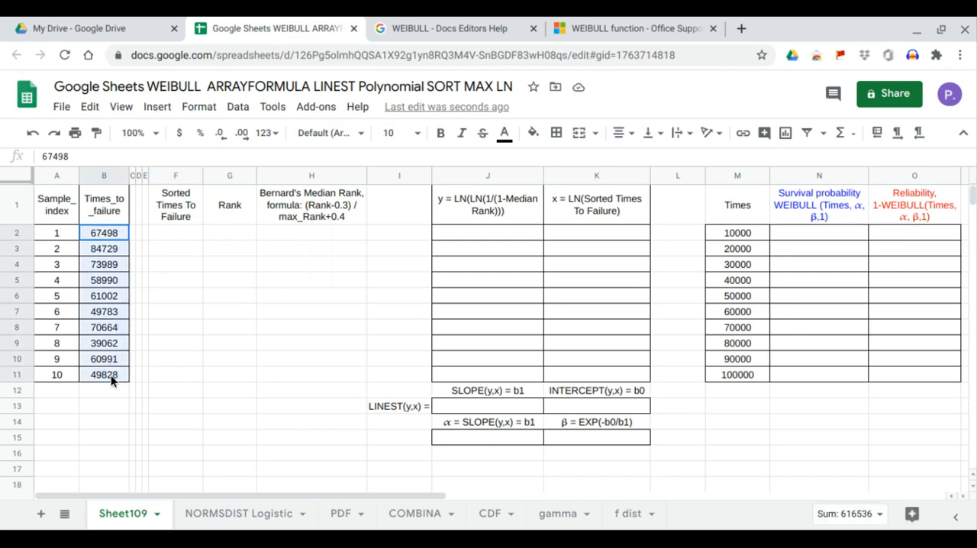
click(184, 231)
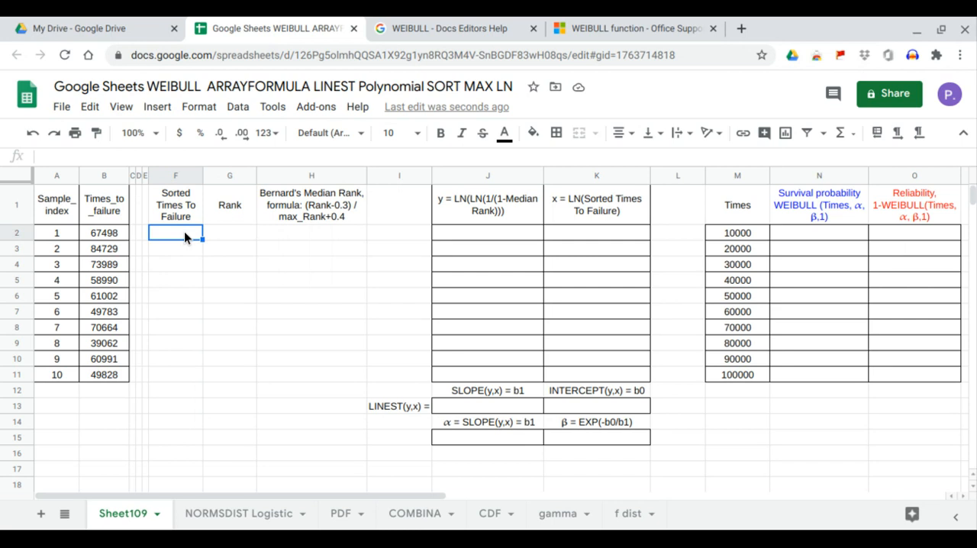
text(=)
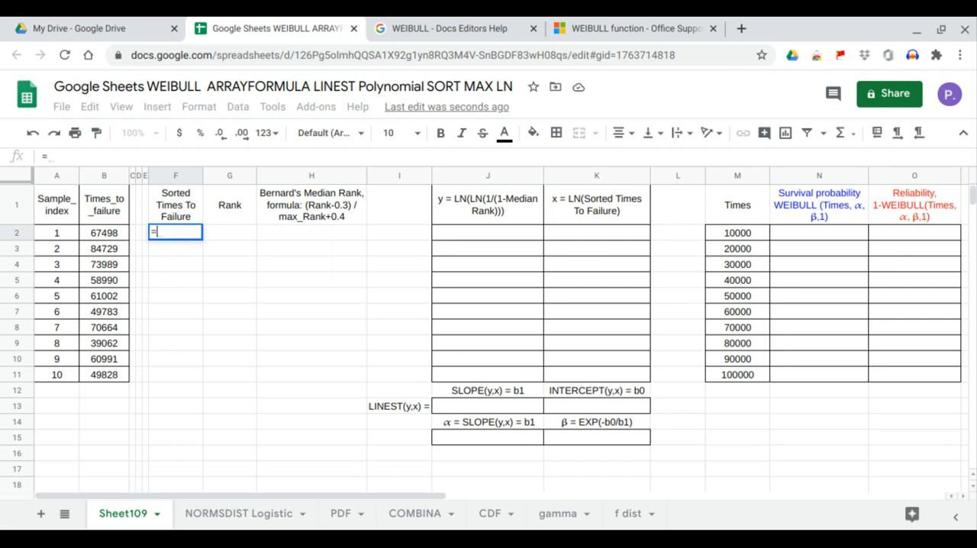
text(ARRAYFORMULA(SORT()
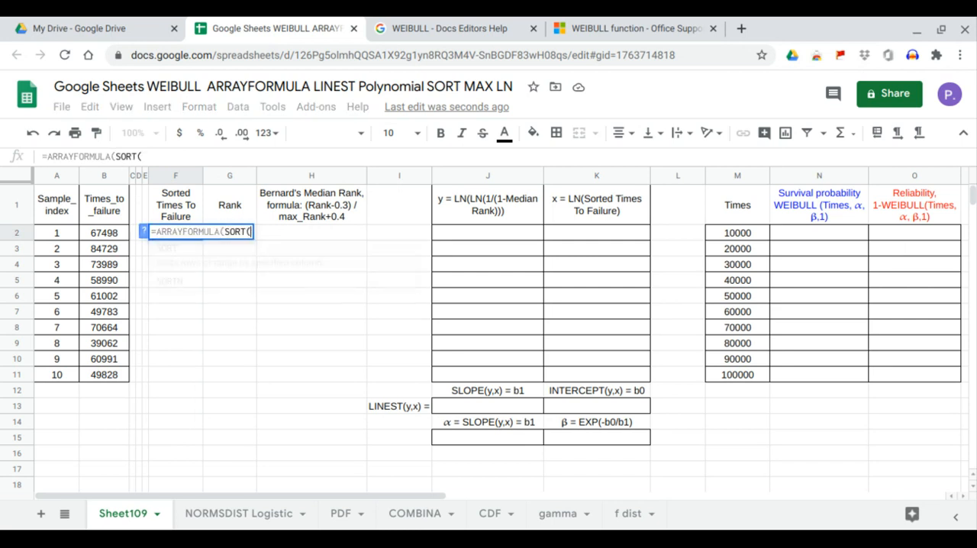
drag(116, 232, 107, 377)
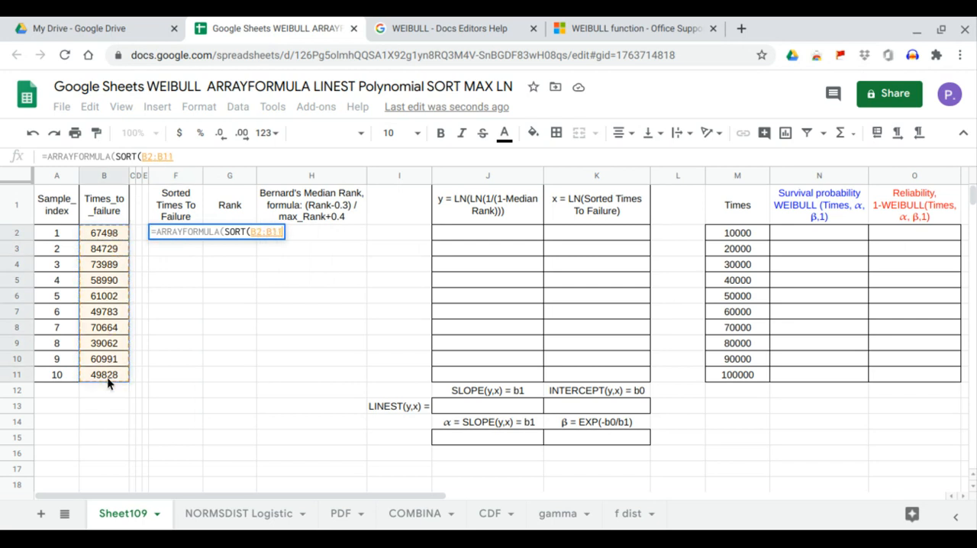
key(Return)
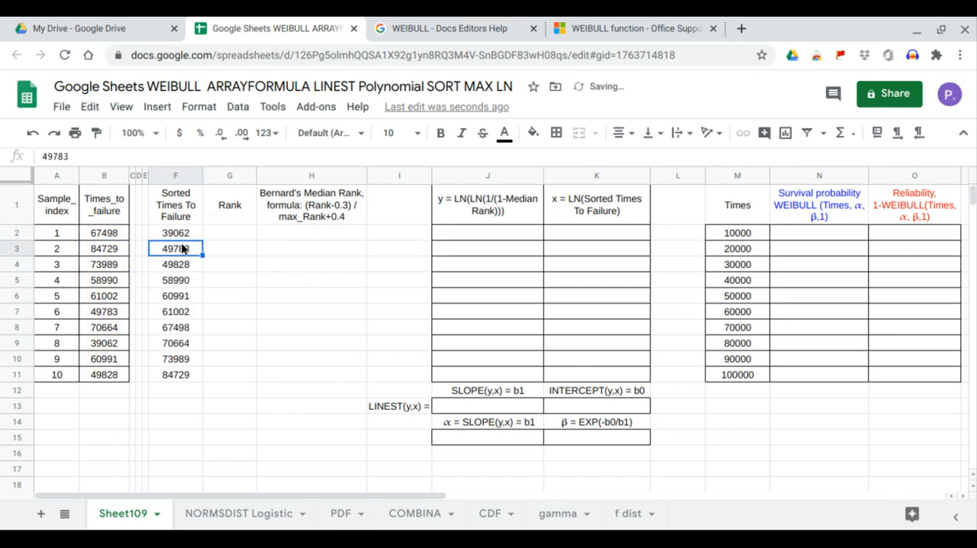
click(185, 232)
drag(185, 232, 184, 376)
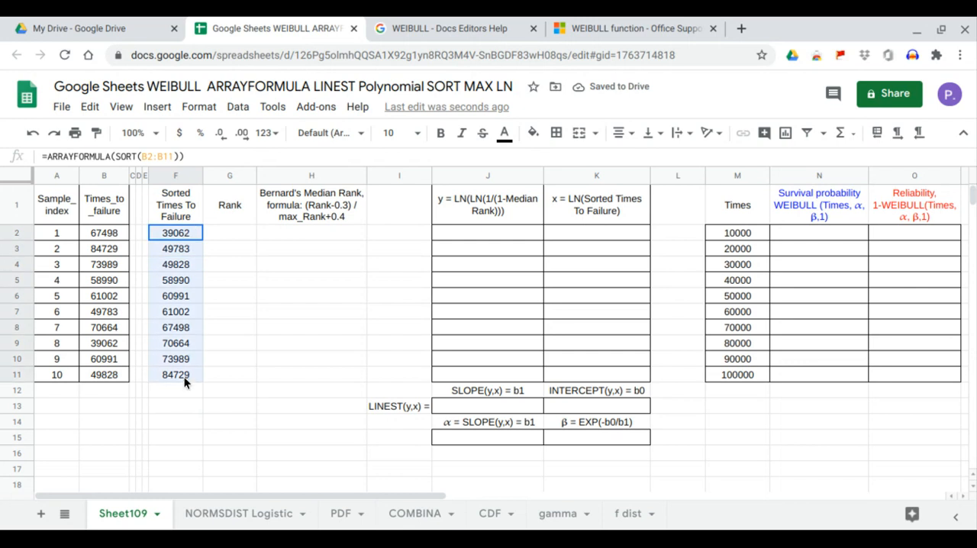
Step: Fill the Rank column from G2 with =ARRAYFORMULA(A2:A11), then select the sorted times and ranks in F2:G11
click(229, 236)
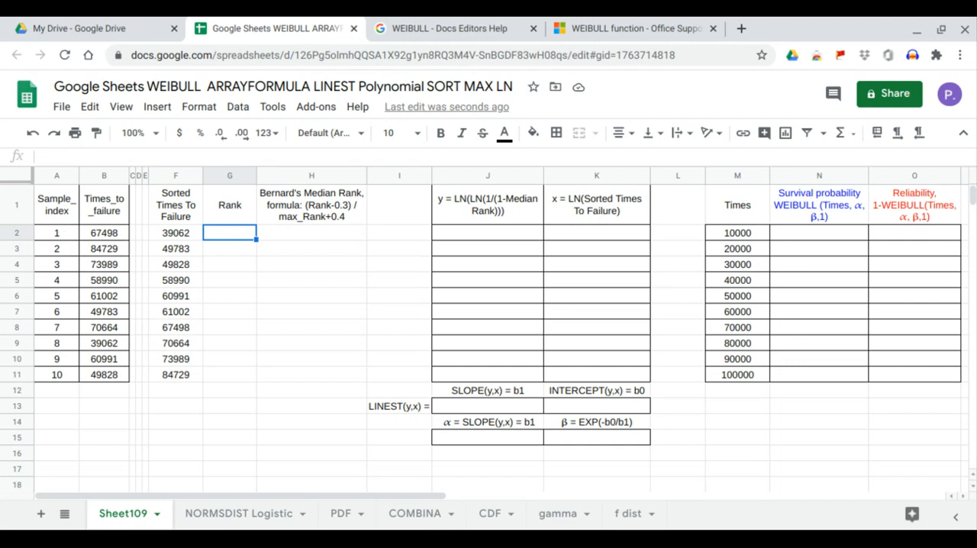
text(=arr)
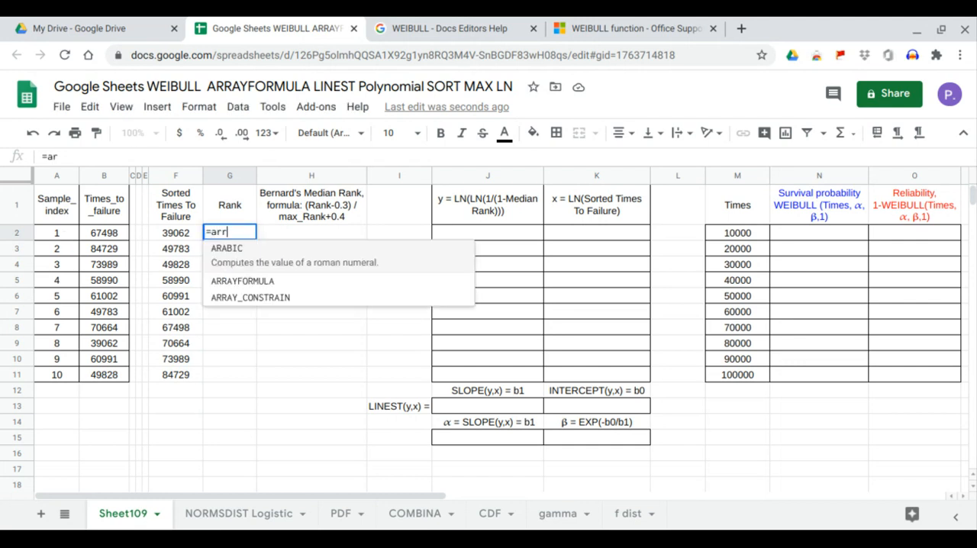
key(Down)
key(Tab)
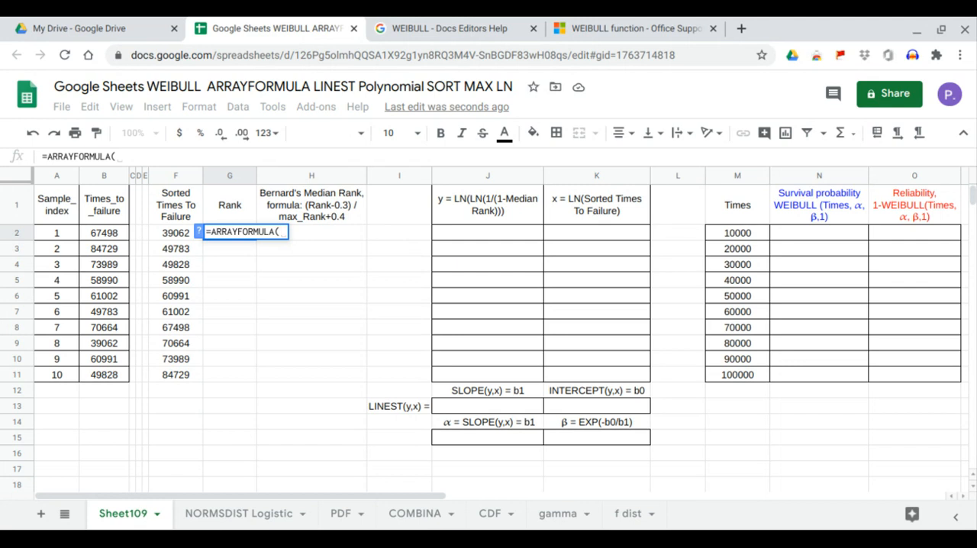
drag(56, 234, 59, 373)
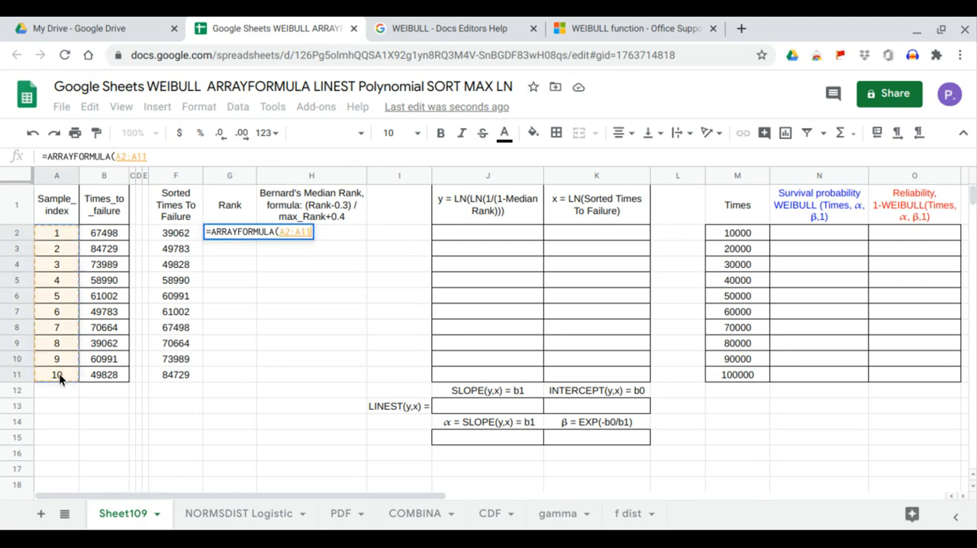
key(Return)
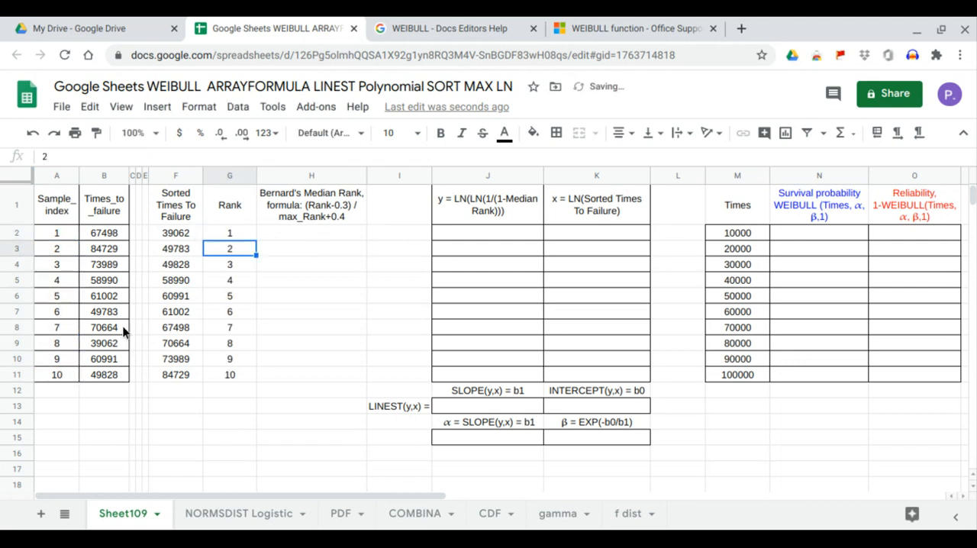
drag(182, 232, 219, 368)
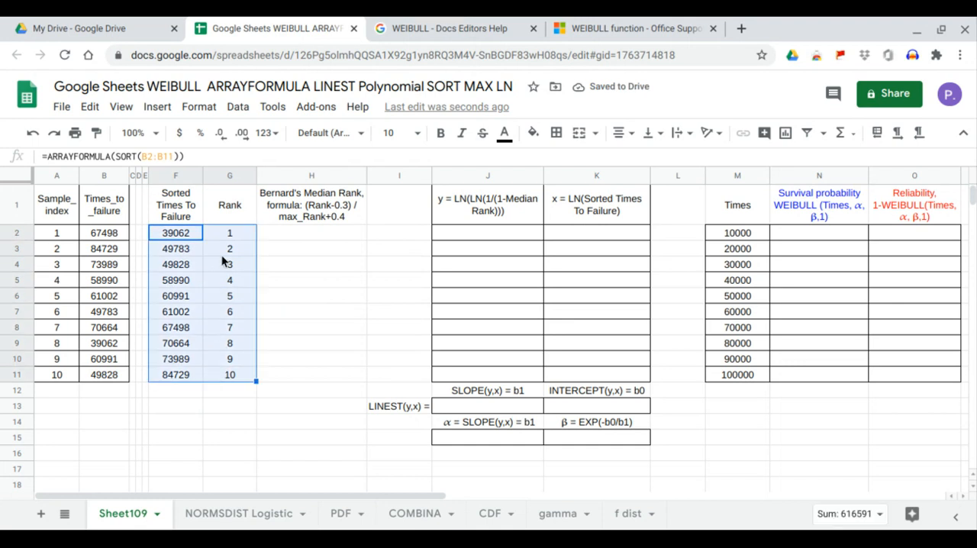
Step: Fill the Bernard's Median Rank column from H2 with =ARRAYFORMULA((G2:G11-0.3)/(MAX(G2:G11)+0.4))
click(294, 233)
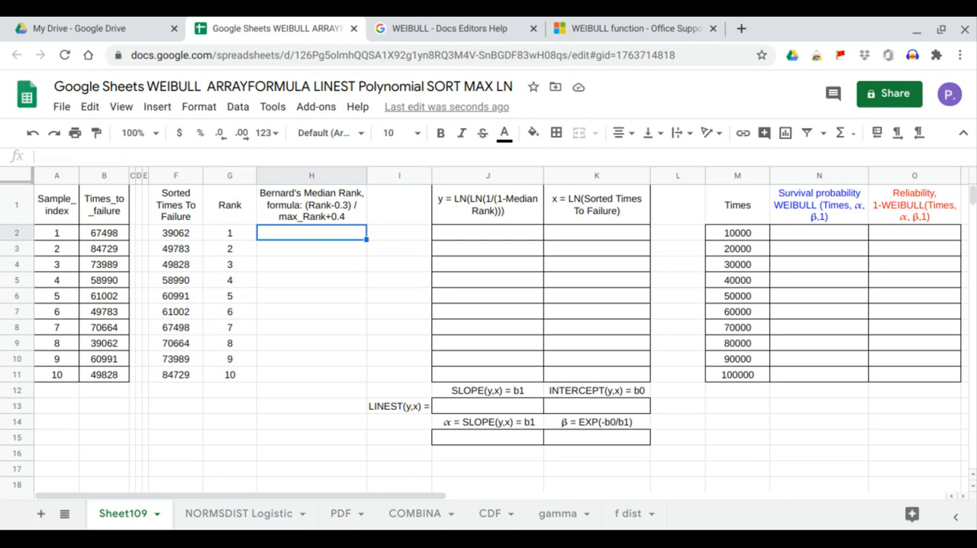
text(=)
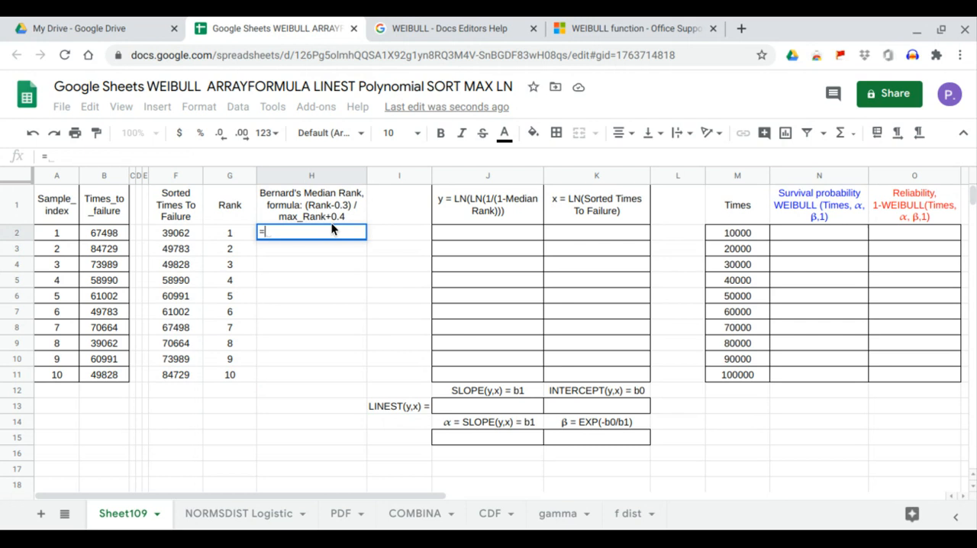
text(arr)
key(Tab)
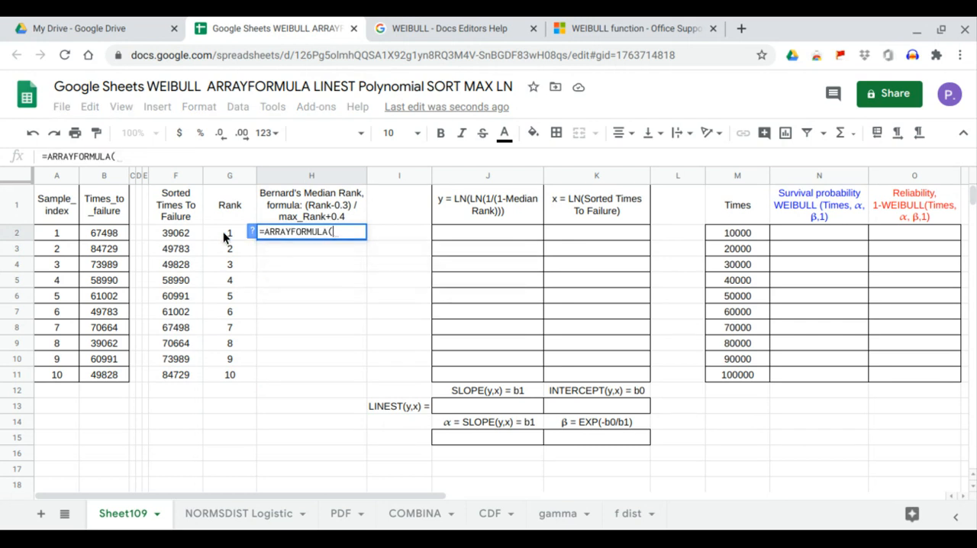
drag(223, 235, 218, 372)
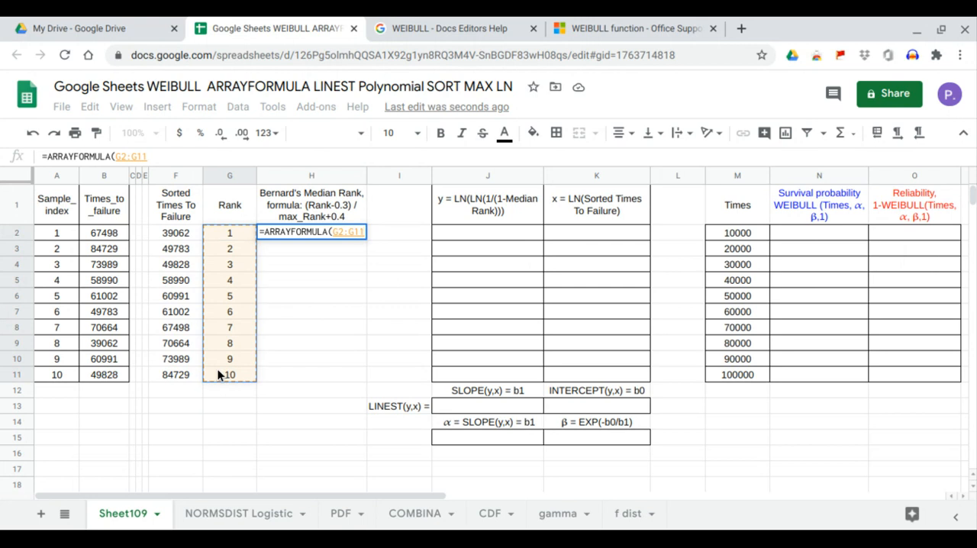
key(BackSpace)
key(BackSpace)
key(BackSpace)
key(BackSpace)
key(BackSpace)
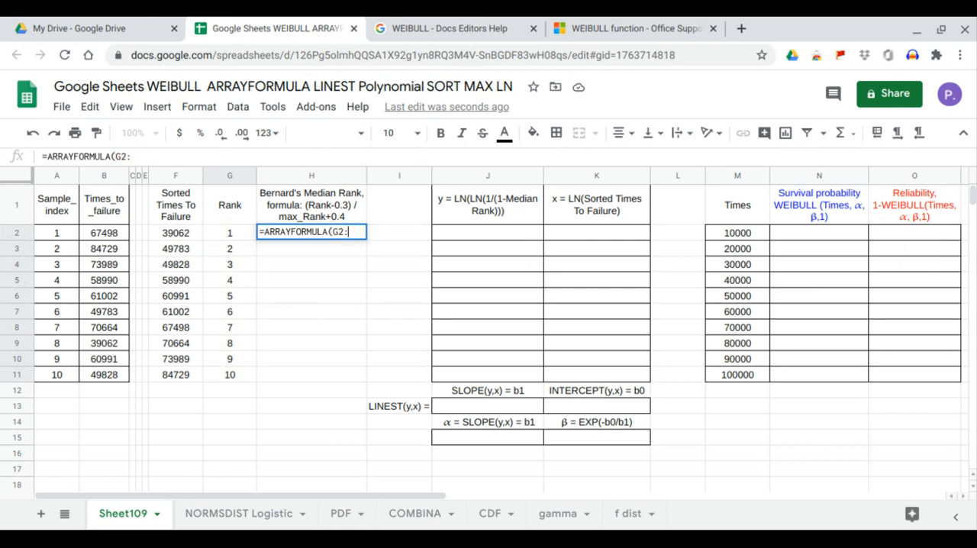
key(BackSpace)
text(()
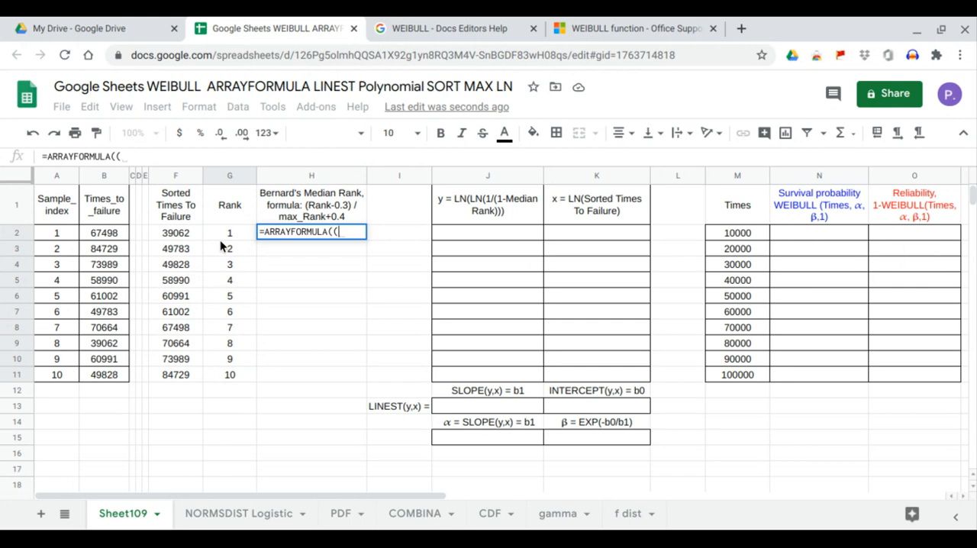
drag(219, 240, 238, 376)
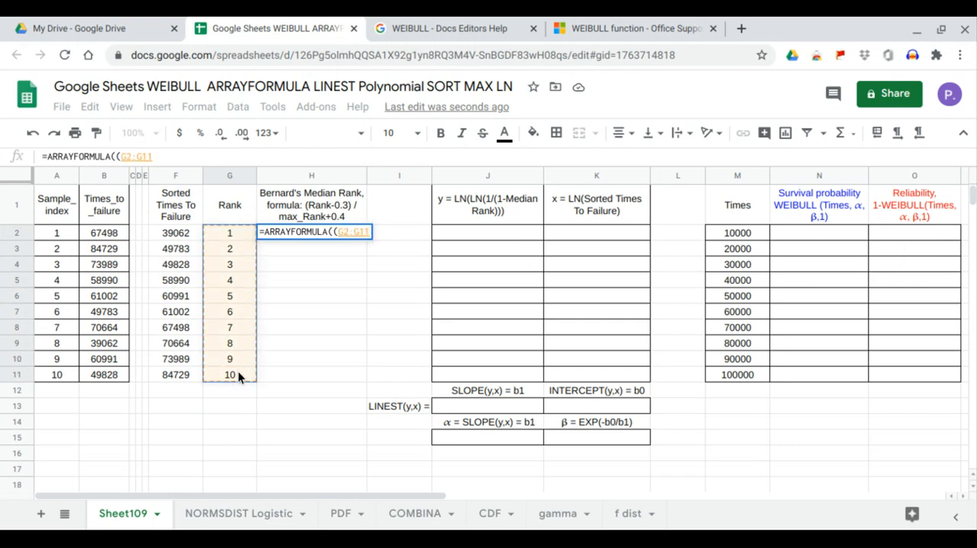
text(-)
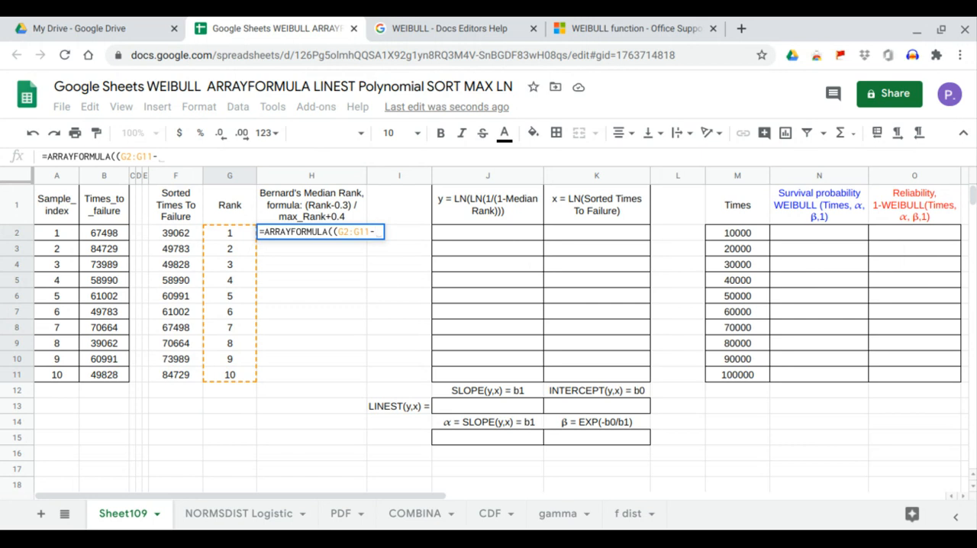
text(0.3)
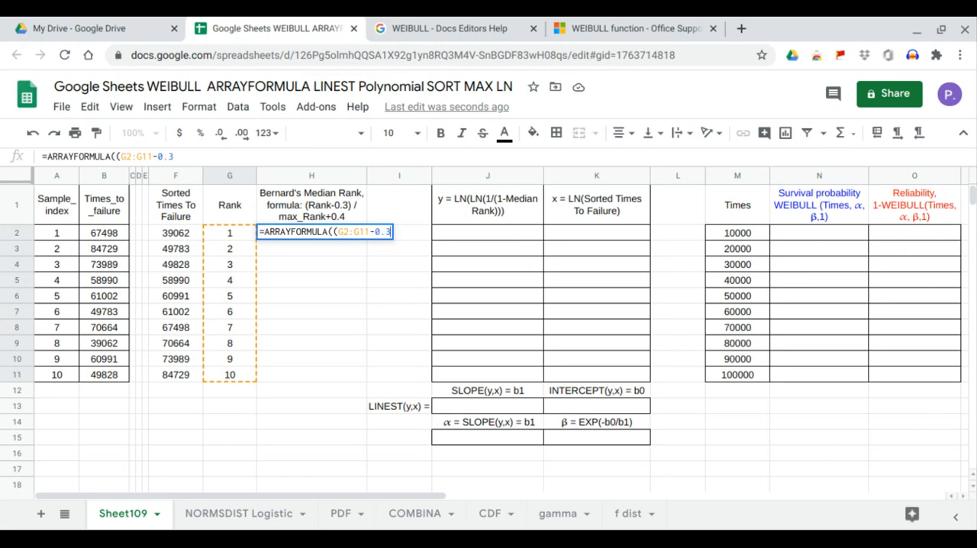
text()/)
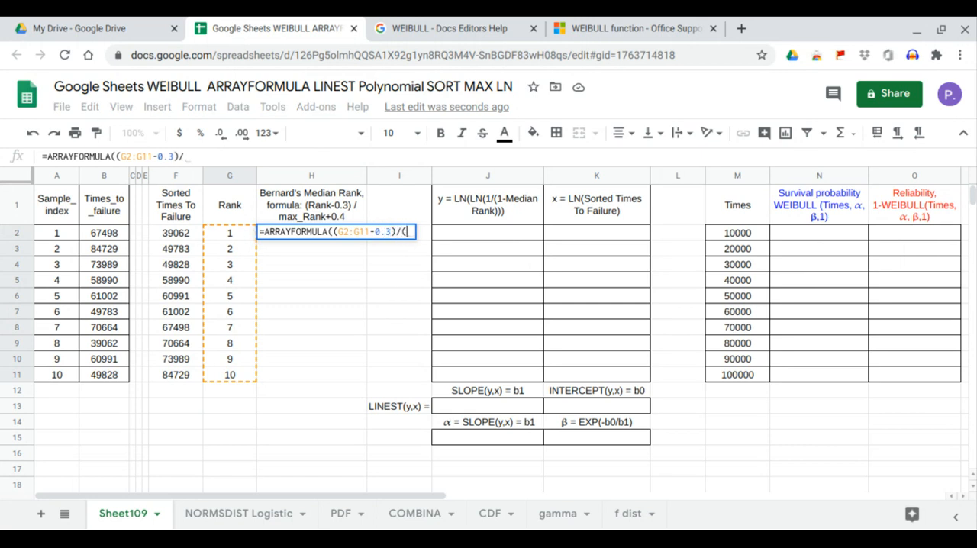
text((MAX()
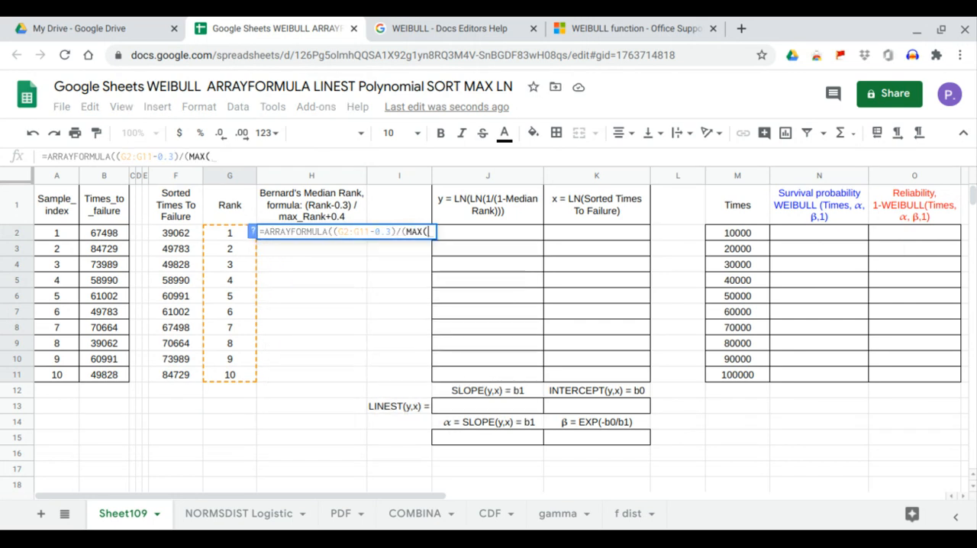
drag(229, 231, 231, 375)
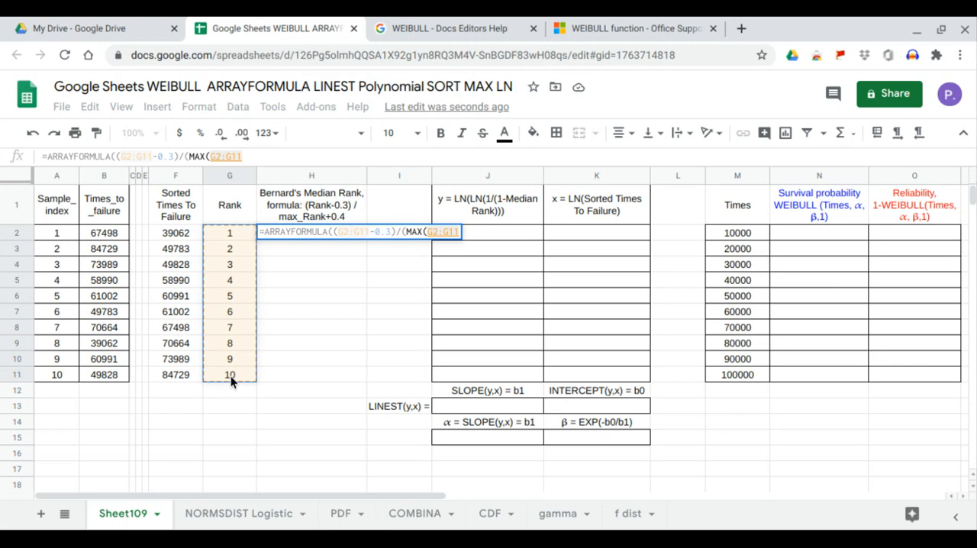
text())
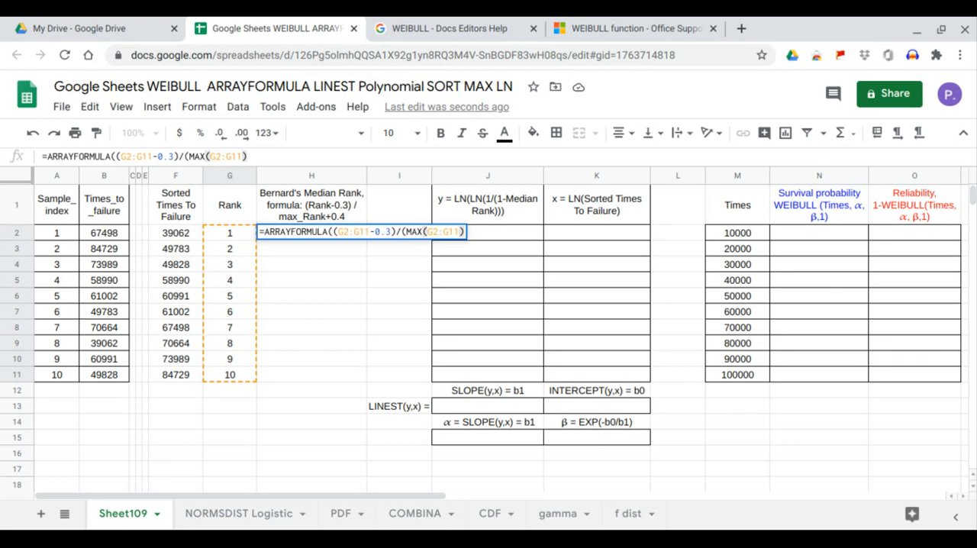
text(_)
key(BackSpace)
text(+)
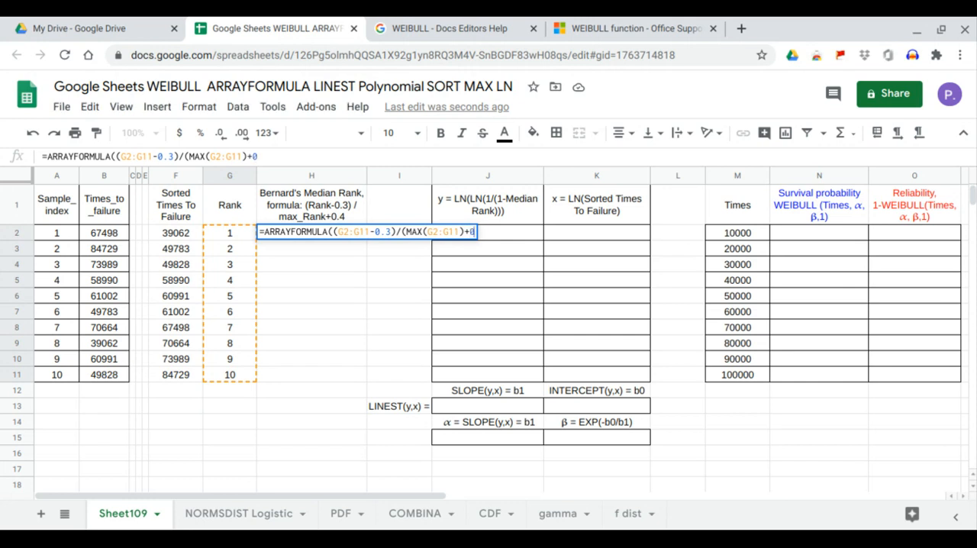
text(0.4)))
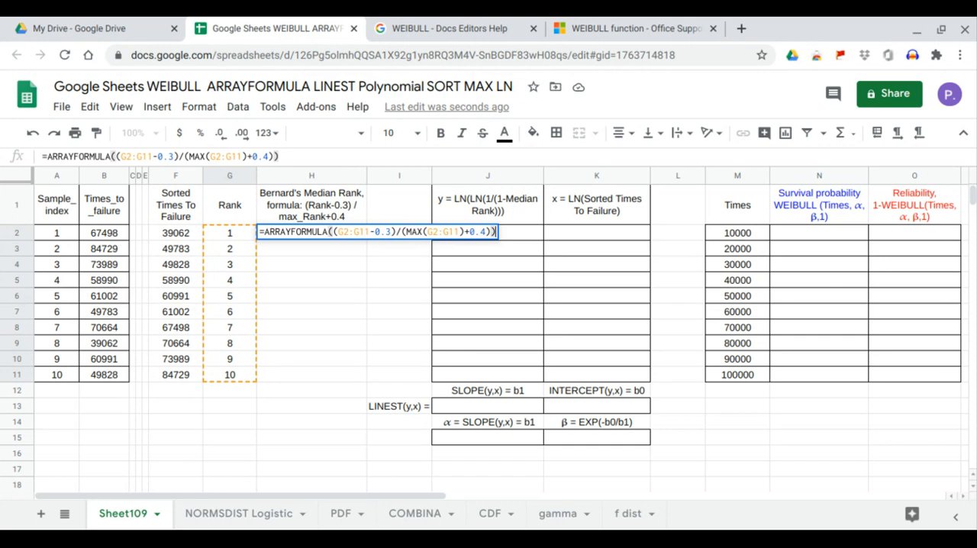
key(Return)
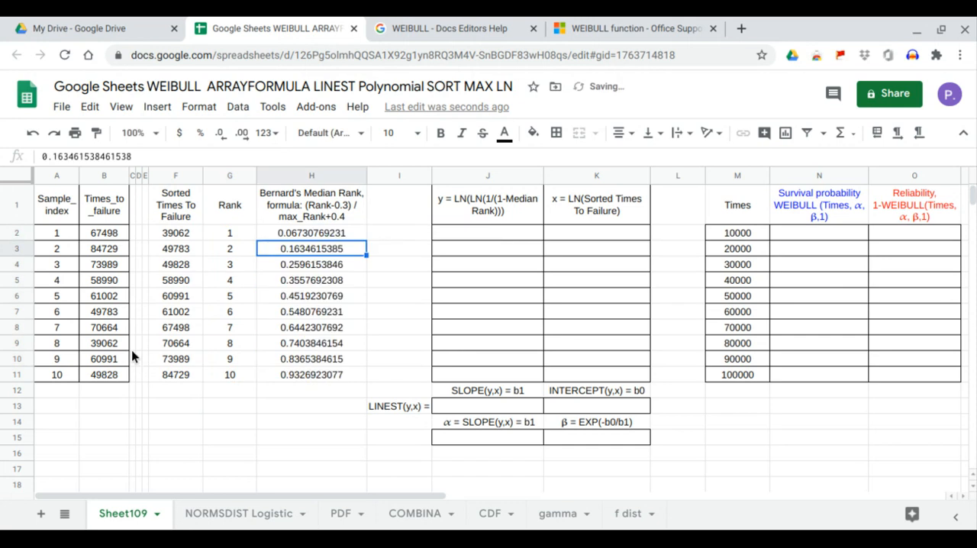
Step: Compare the median ranks in H2:H11 with the help page's Reliability Analysis example and return to the spreadsheet
click(297, 235)
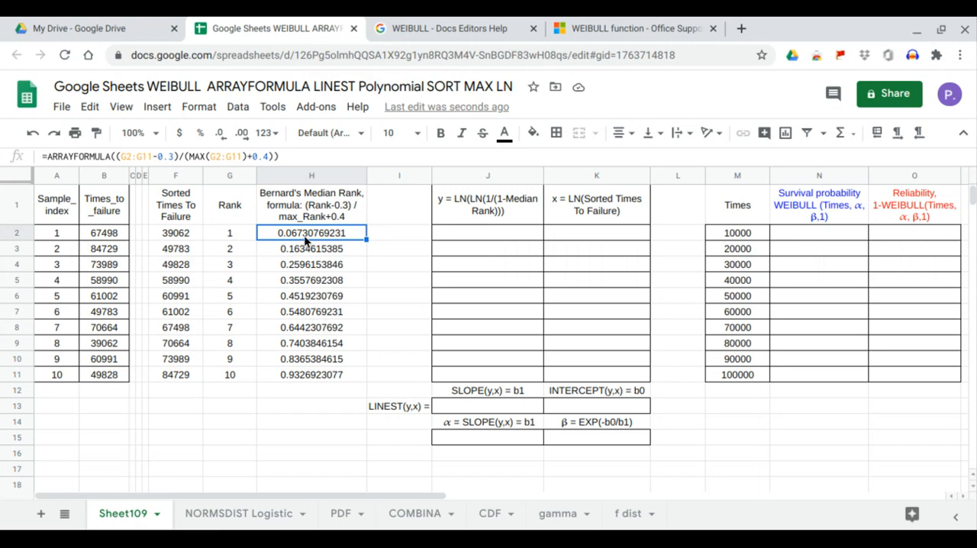
click(296, 379)
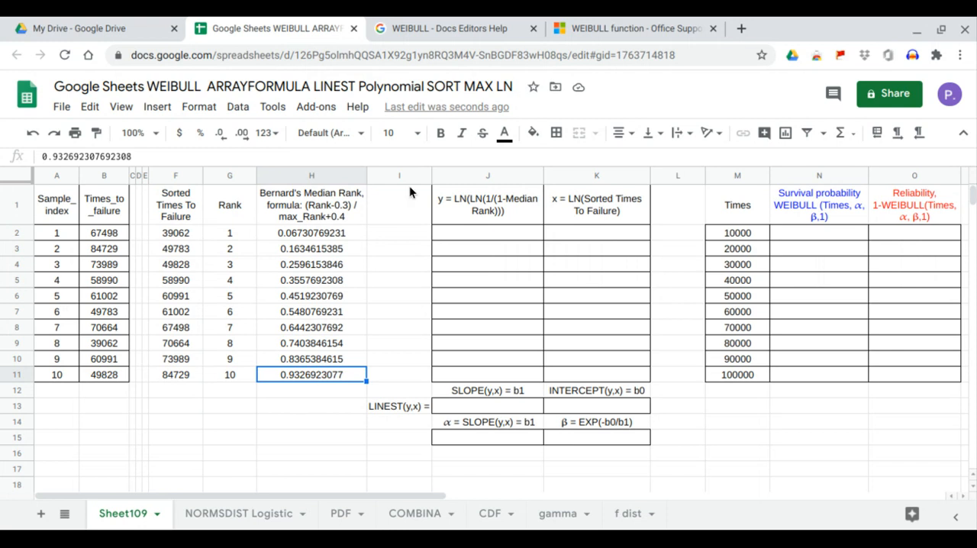
click(433, 29)
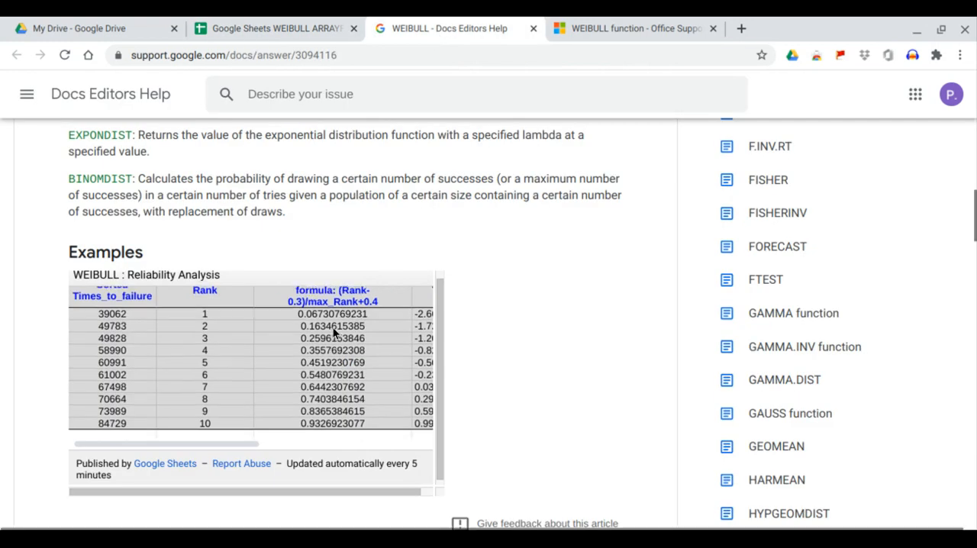
scroll(333, 326, down, 1)
scroll(332, 322, down, 2)
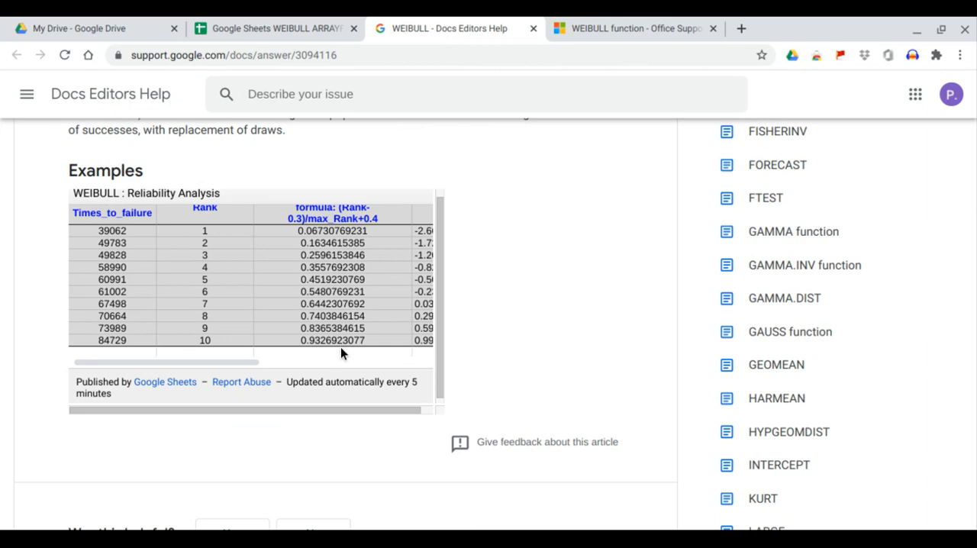
scroll(341, 351, up, 2)
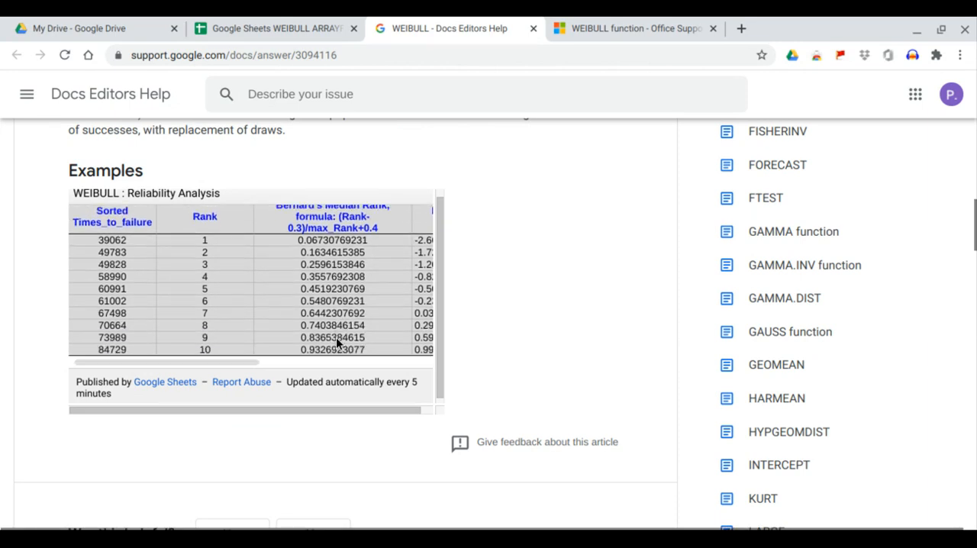
scroll(338, 343, down, 1)
click(307, 28)
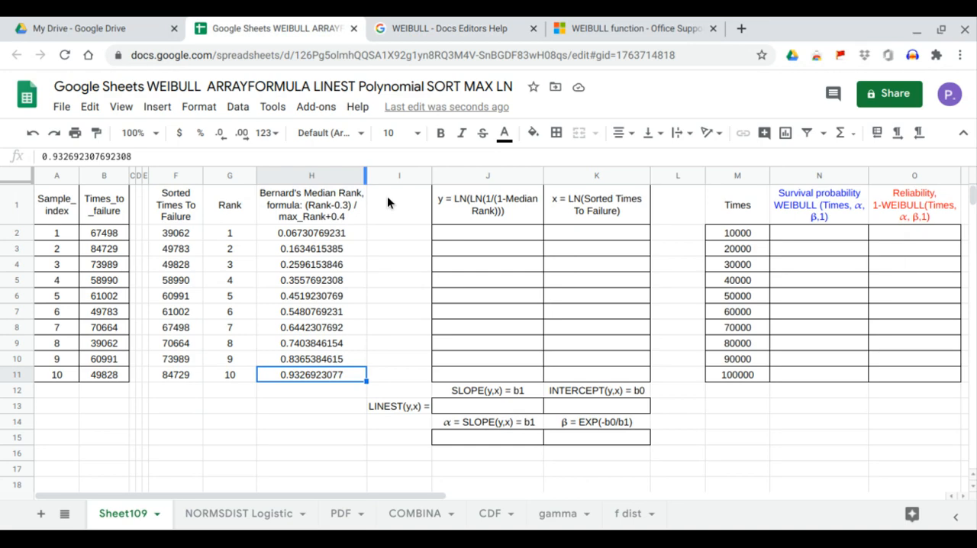
Step: Fill the y column from J2 with =ARRAYFORMULA(LN(LN(1/(1-H2:H11)))), using the median ranks
drag(348, 234, 342, 374)
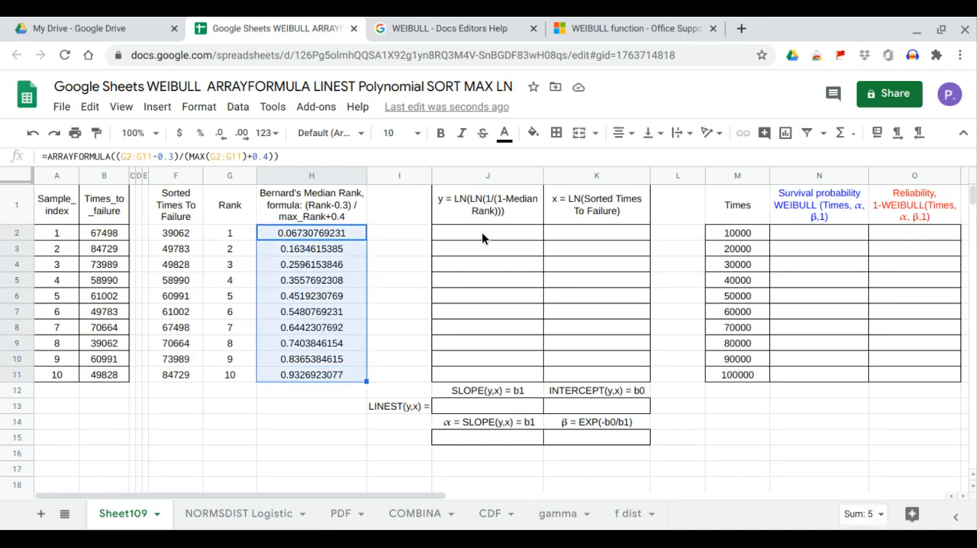
drag(483, 234, 578, 373)
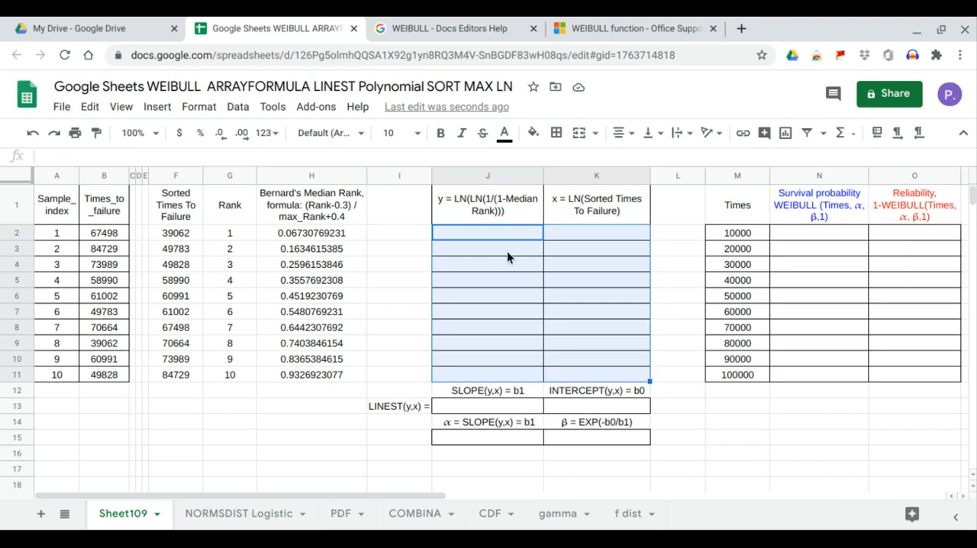
click(492, 230)
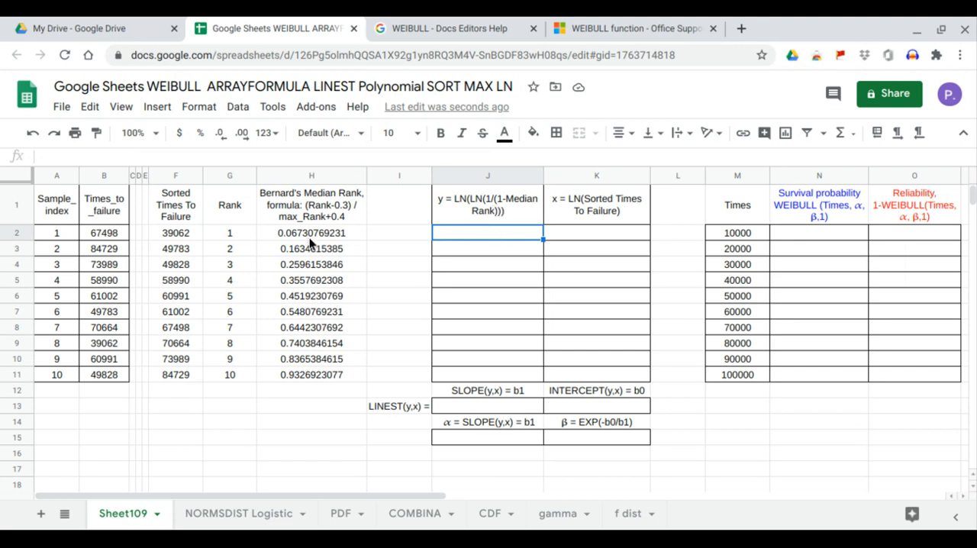
drag(309, 237, 314, 370)
click(456, 238)
text(=)
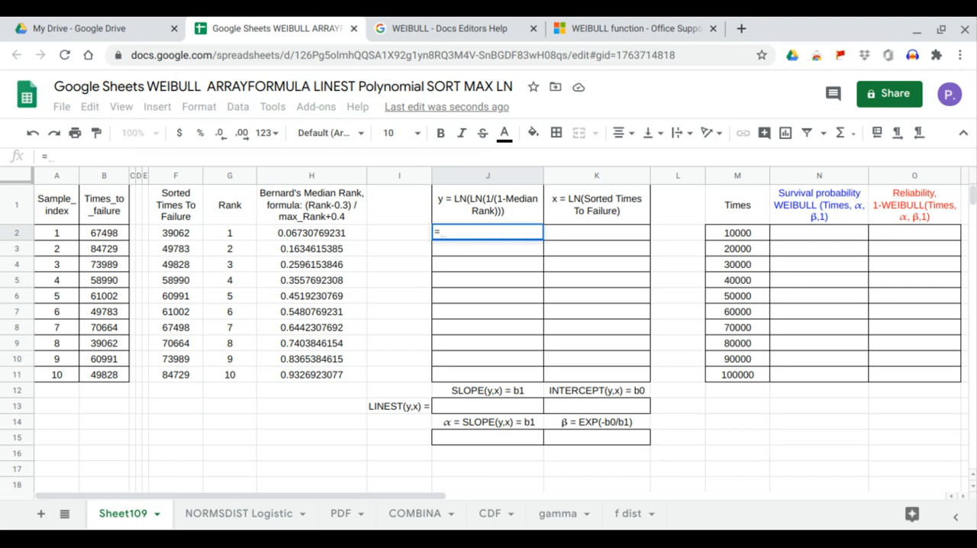
text(ARRAYFORMULA()
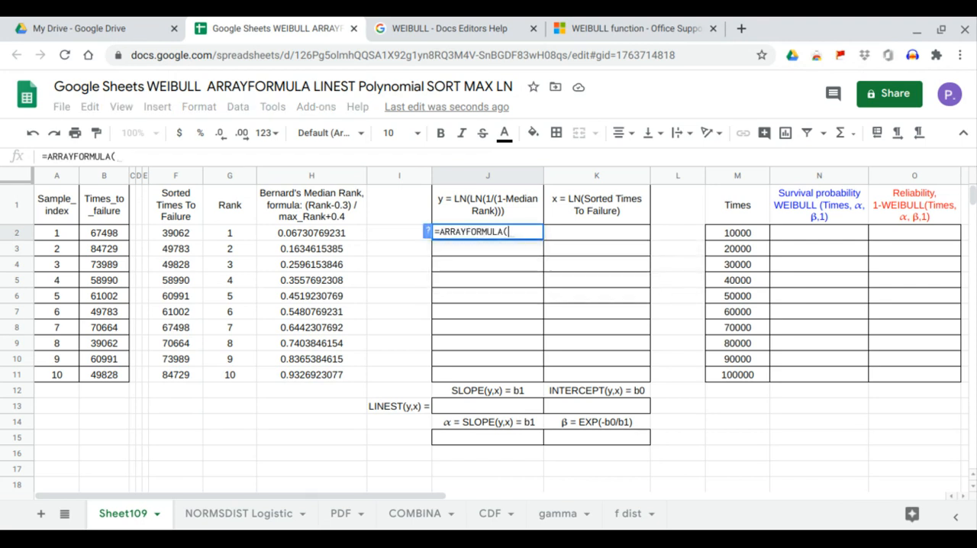
text(1n()
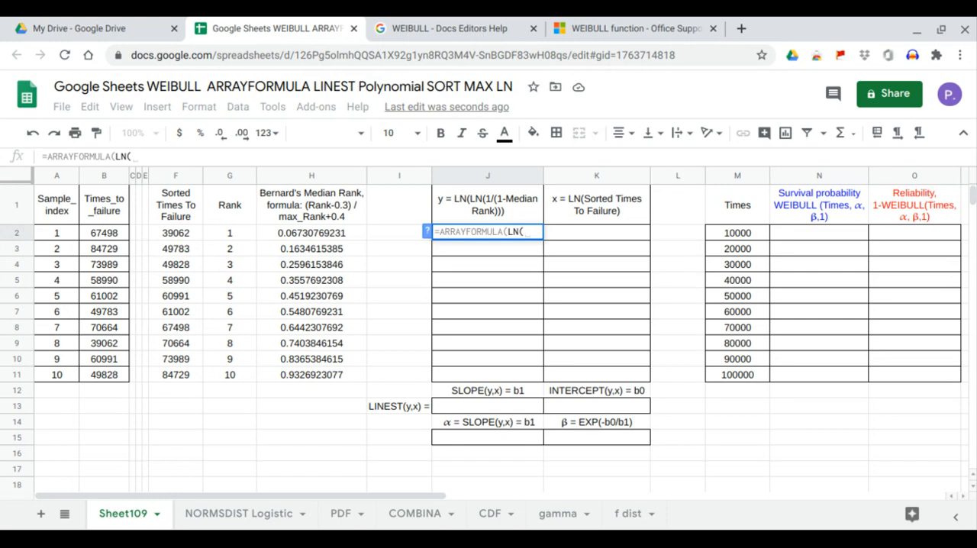
text(ln()
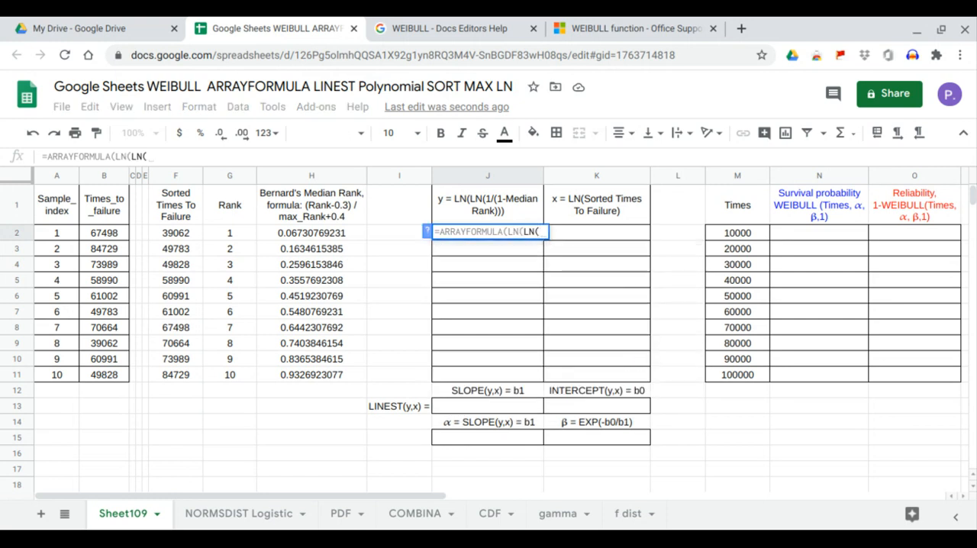
text(1/()
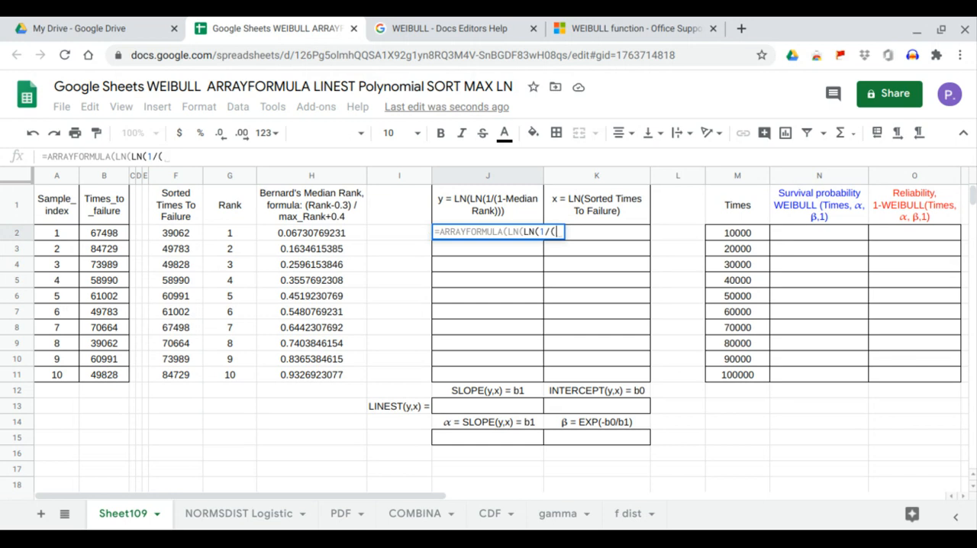
text(1-)
drag(303, 232, 312, 375)
key(Return)
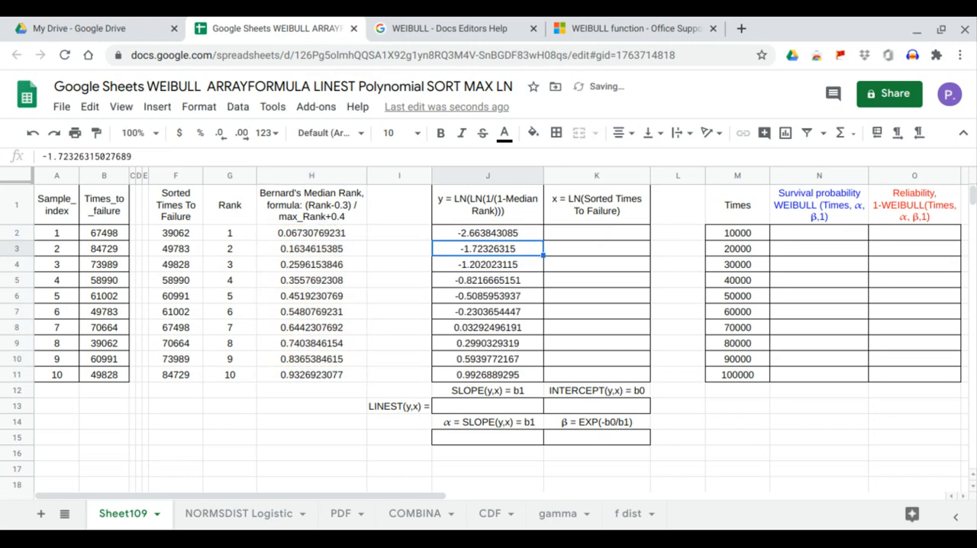
Step: Compare the y values in J2:J11 with the help page's ln(ln(1/(1-Median Rank))) example column, return to the spreadsheet and select them
click(467, 238)
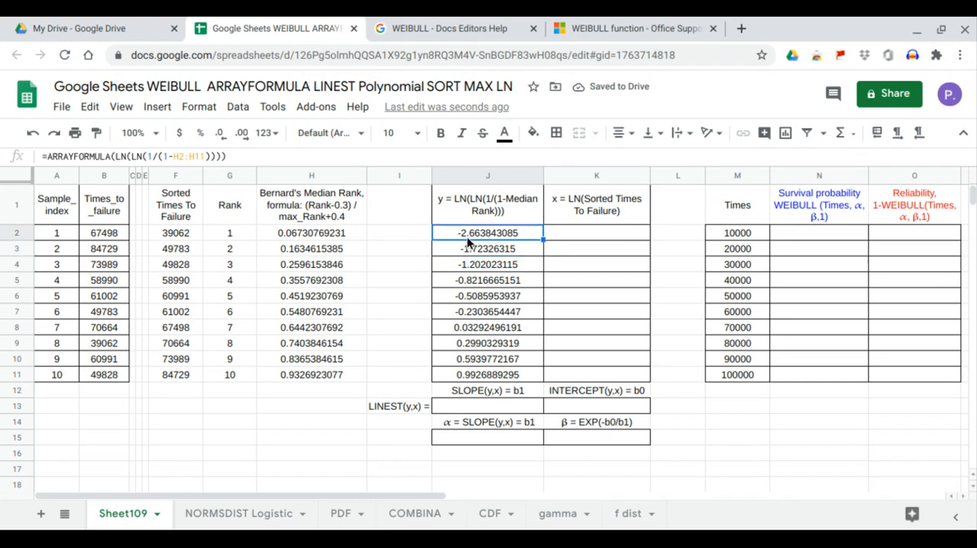
click(475, 380)
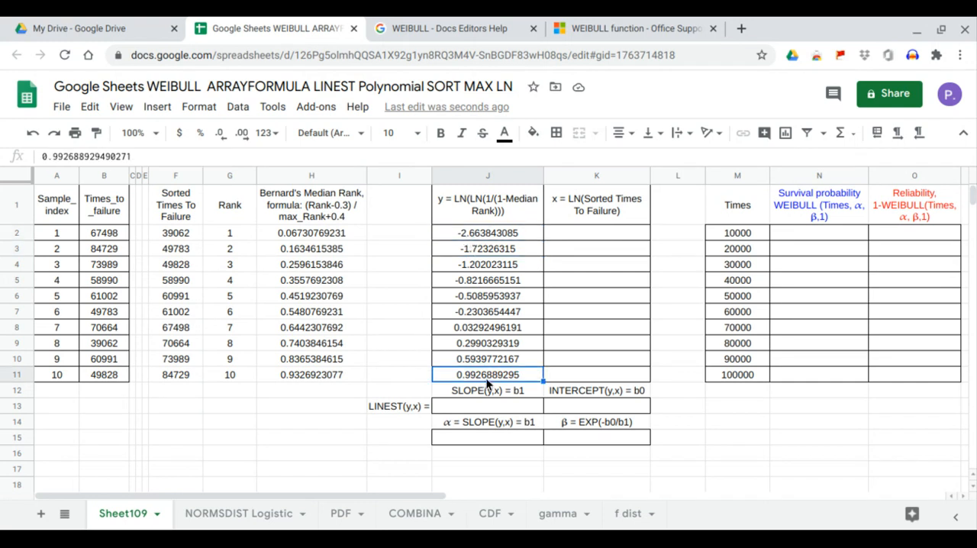
click(417, 23)
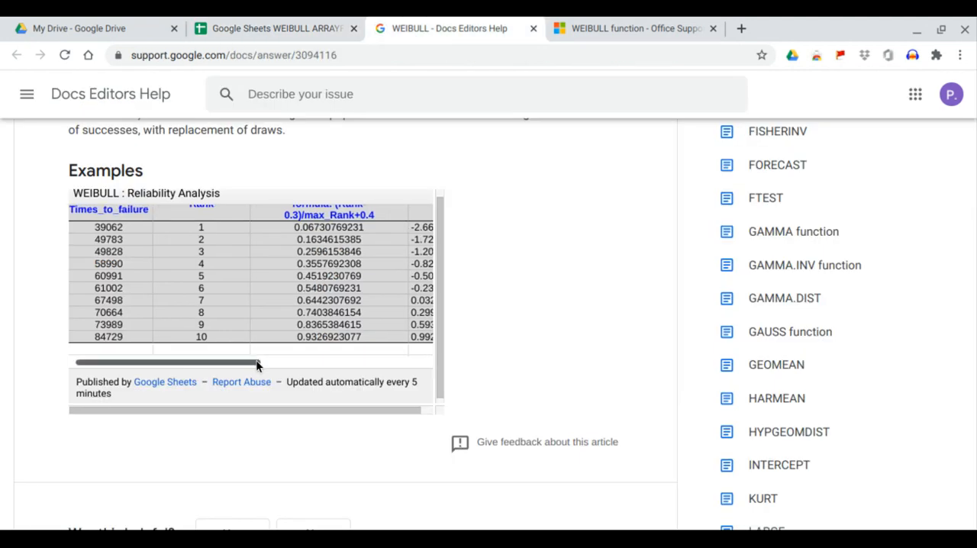
drag(256, 359, 329, 361)
scroll(350, 290, up, 2)
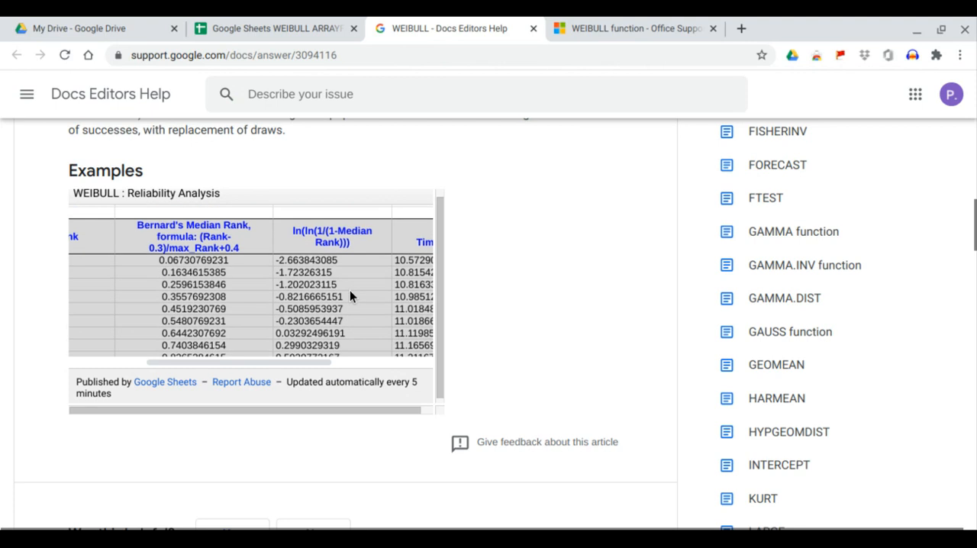
scroll(349, 290, down, 1)
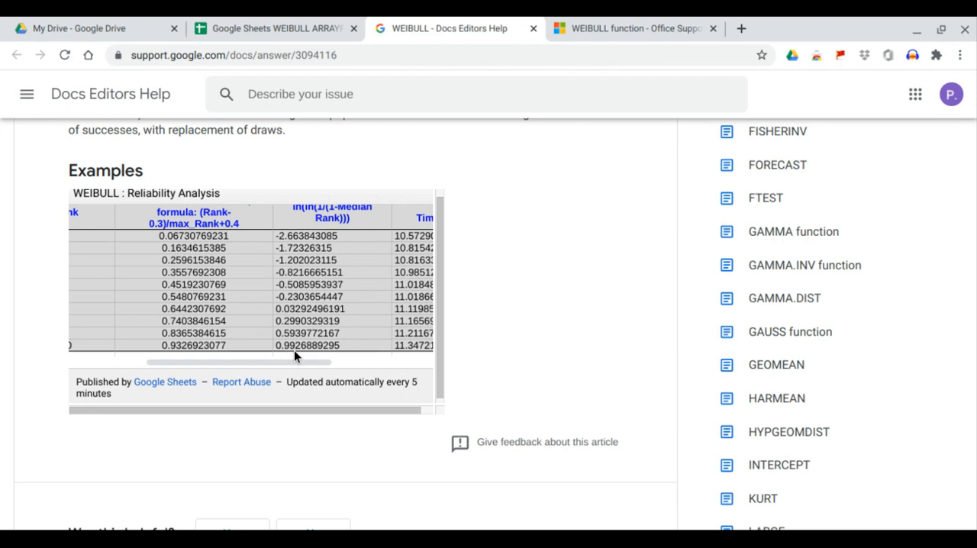
scroll(306, 347, up, 1)
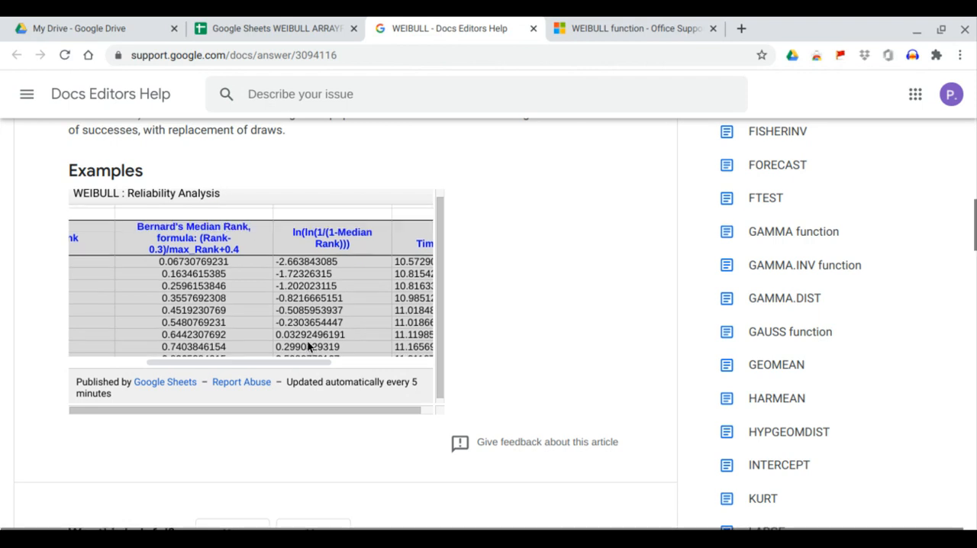
click(323, 29)
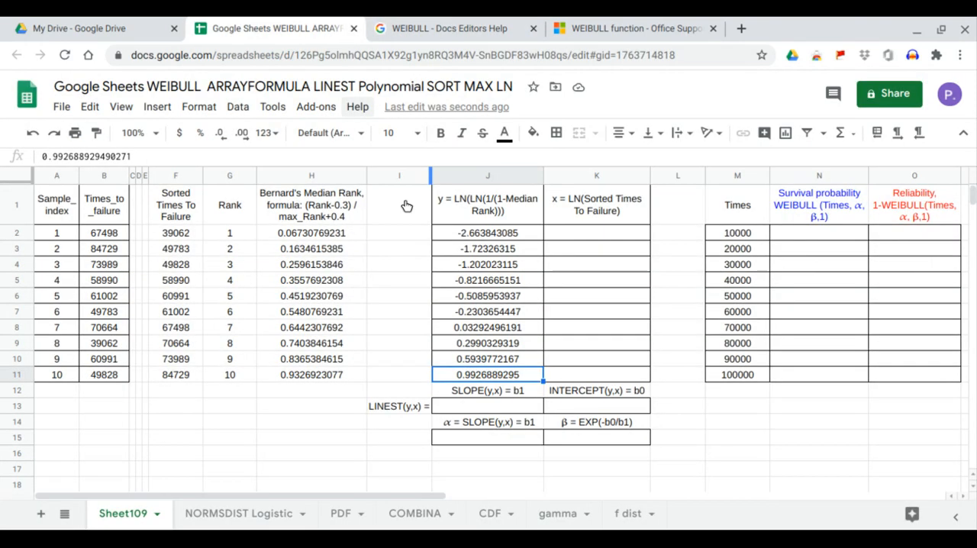
drag(463, 228, 474, 373)
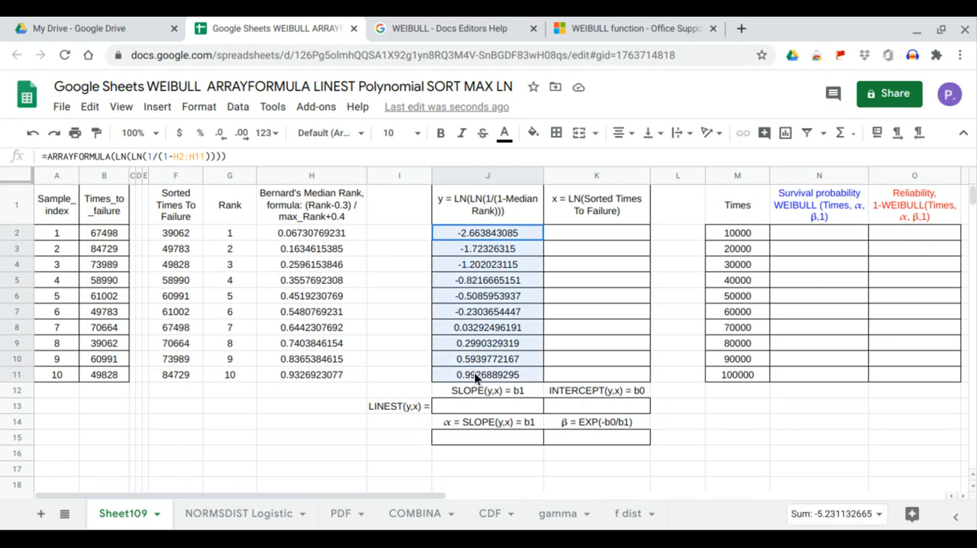
Step: Fill the x column from K2 with =ARRAYFORMULA(LN(F2:F11)), using the sorted times to failure
click(566, 238)
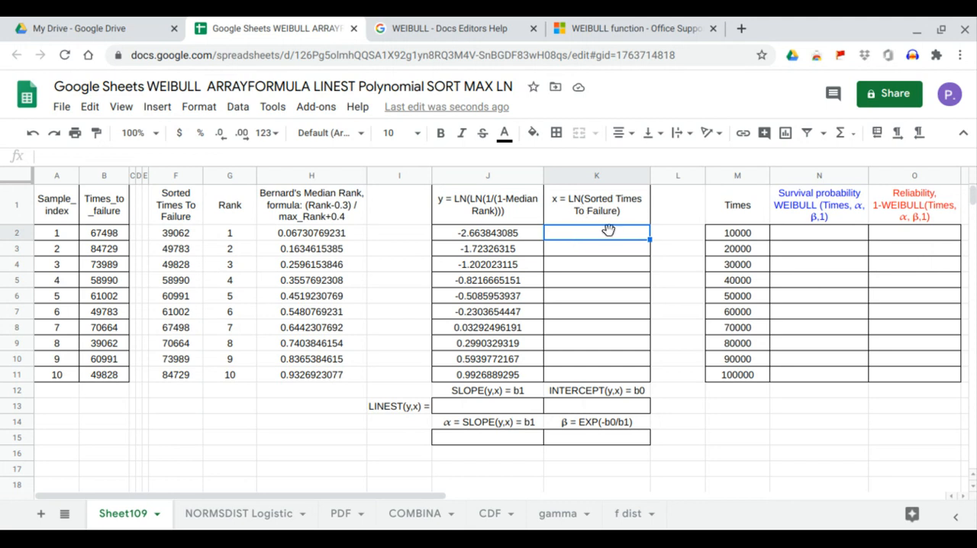
drag(190, 232, 193, 379)
click(560, 231)
text(=ARRAYFORMULA()
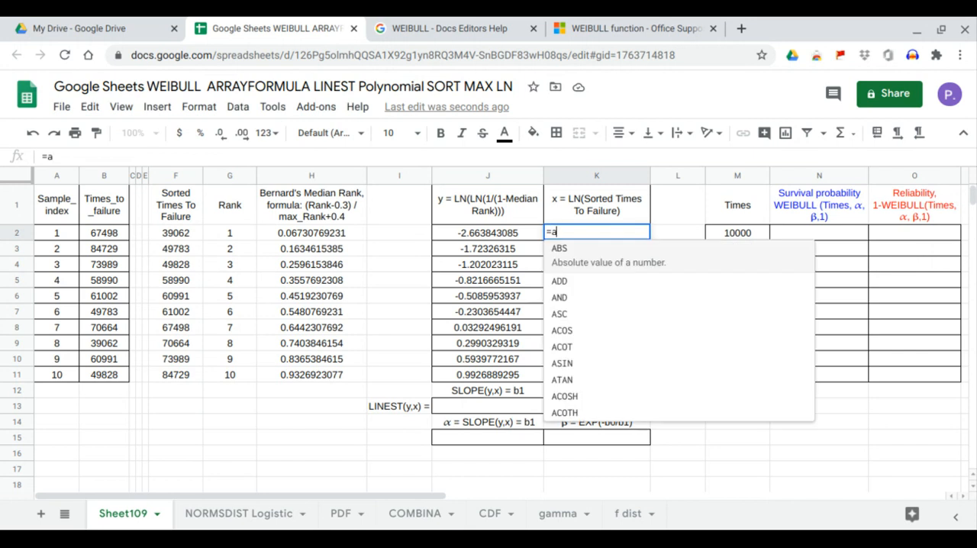
text(LN()
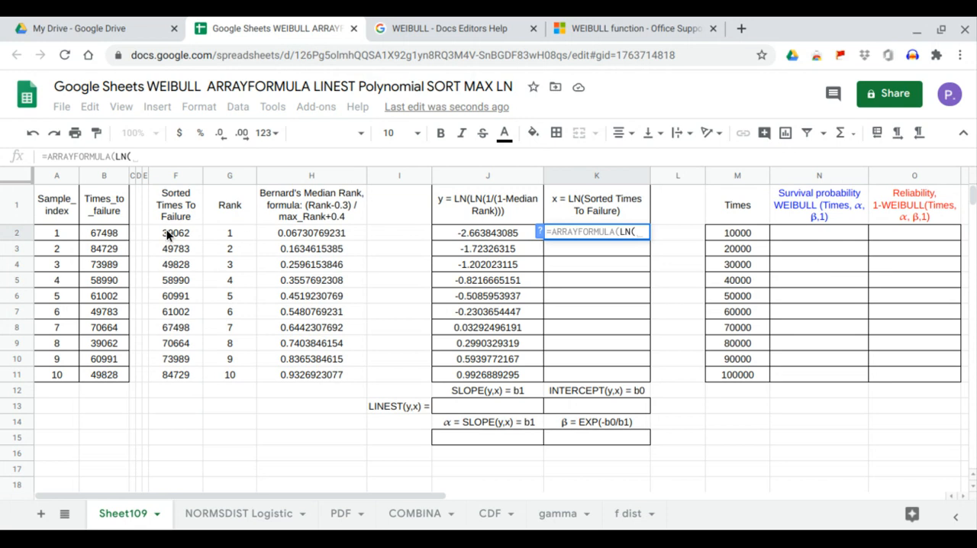
drag(167, 229, 175, 370)
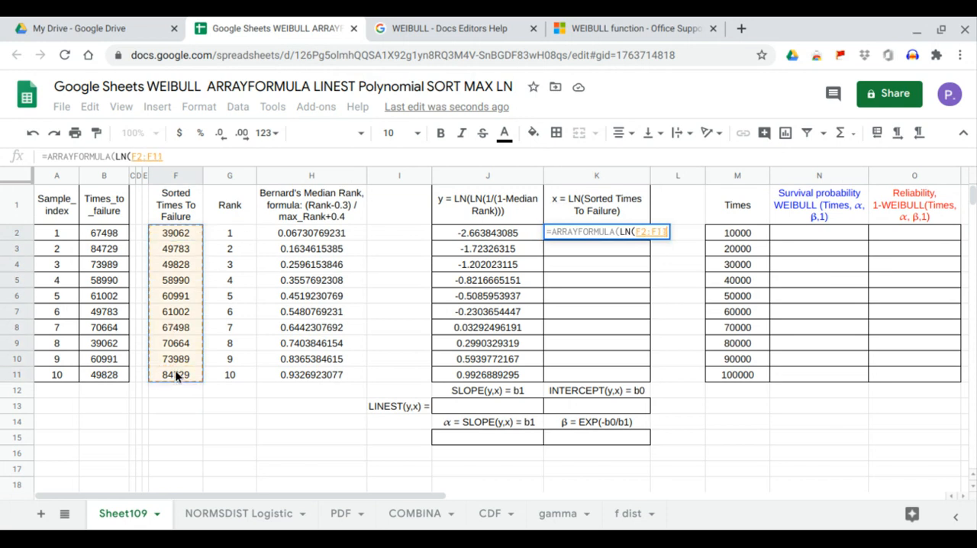
key(Return)
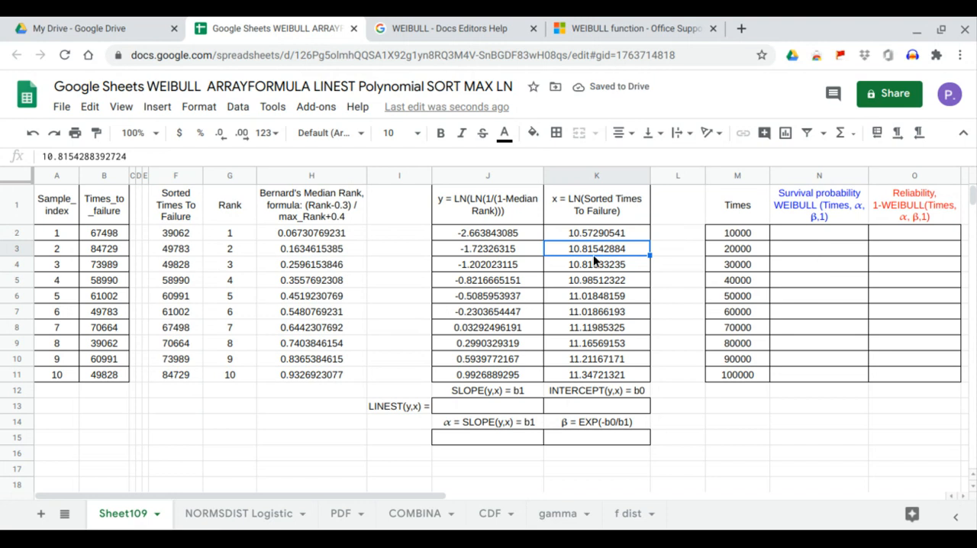
Step: Compare the x values in K2:K11 with the help page's ln(Sorted Times_to_failure) example column, then select them in the spreadsheet
click(605, 234)
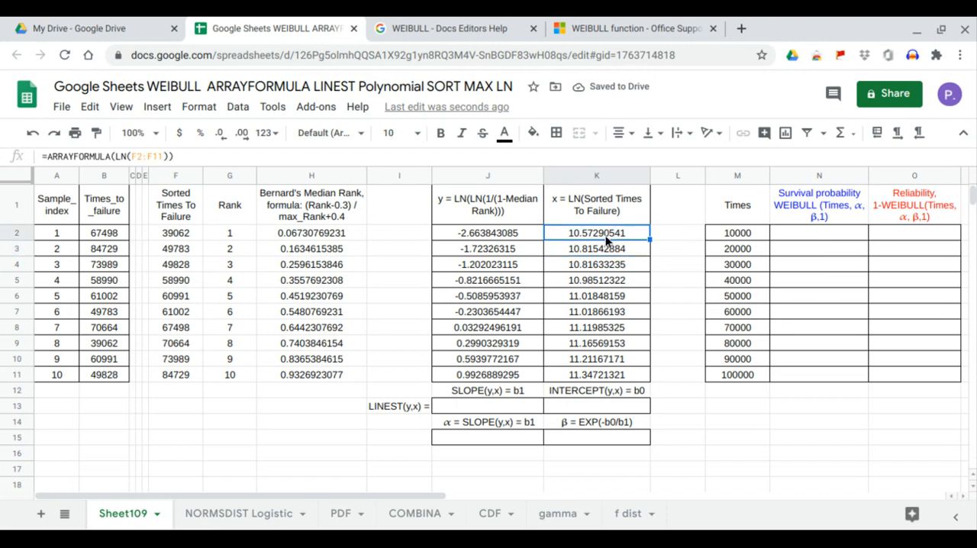
click(602, 376)
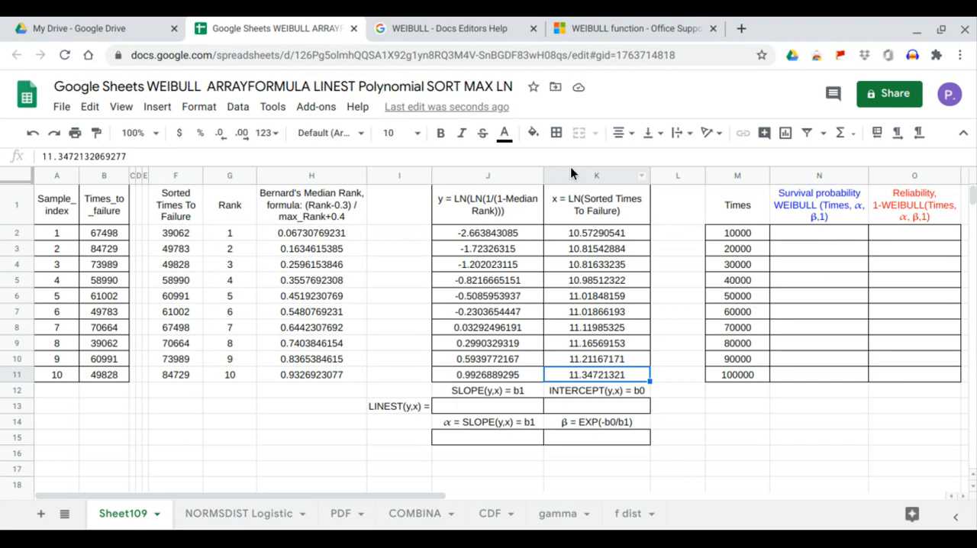
click(467, 27)
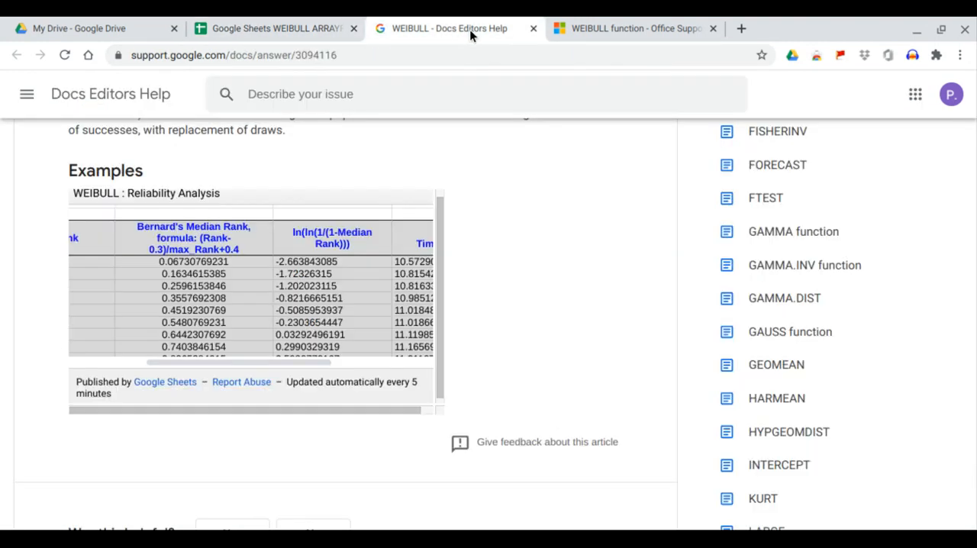
drag(296, 363, 352, 362)
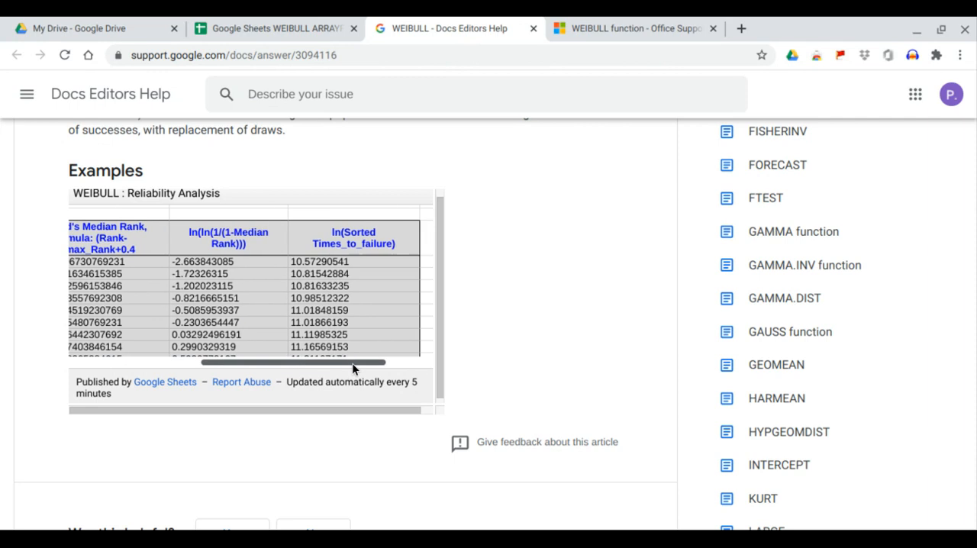
scroll(328, 287, down, 2)
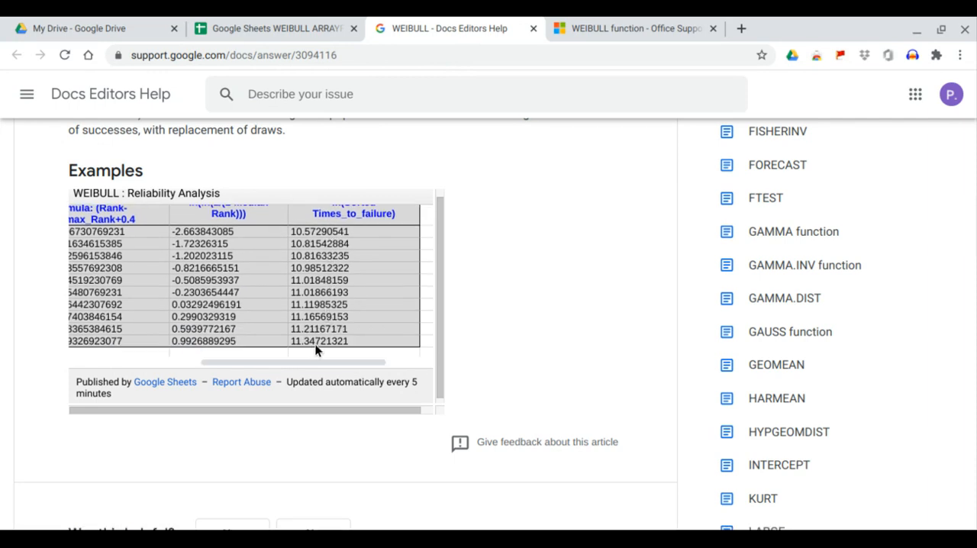
click(289, 28)
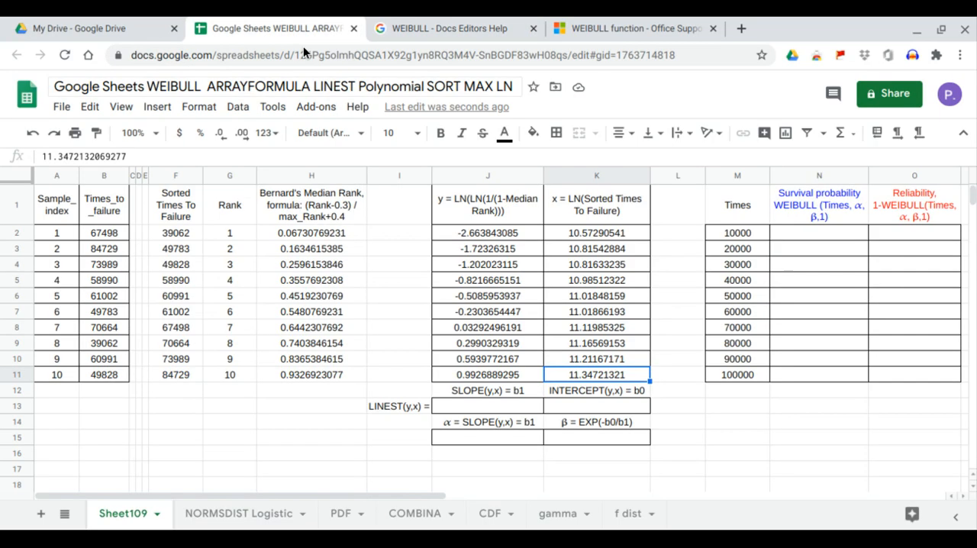
drag(591, 234, 596, 369)
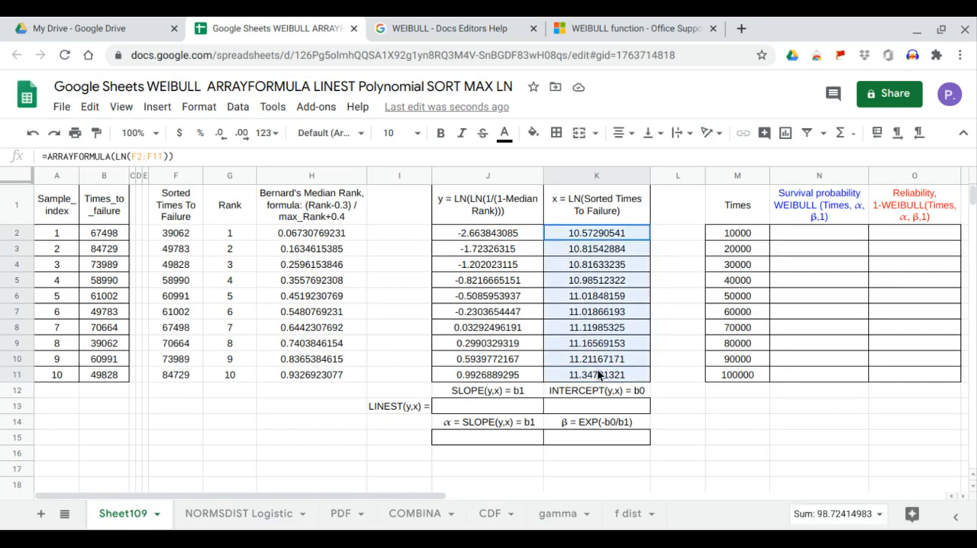
Step: Examine the Linear Regression block and its LINEST formula in the help page's example, then return to the spreadsheet
click(487, 28)
scroll(379, 281, down, 5)
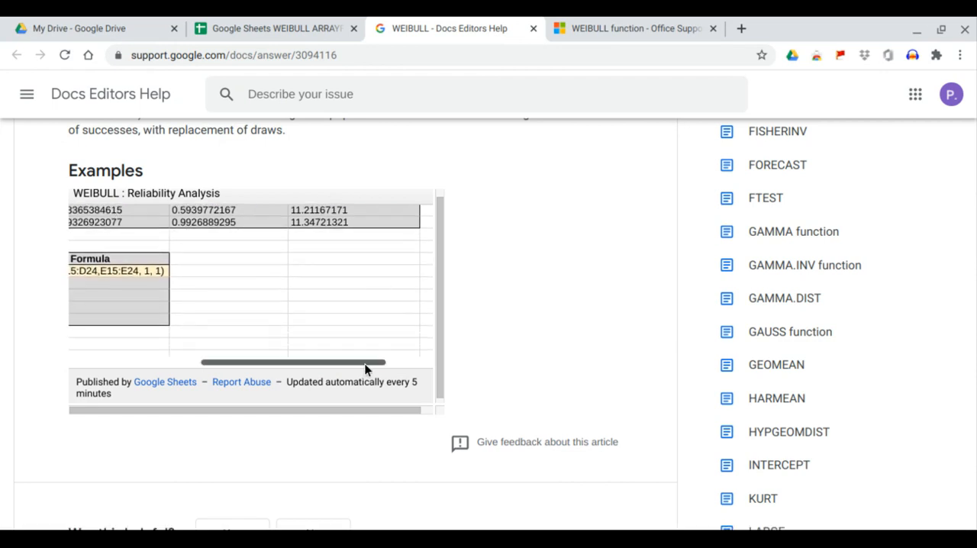
drag(364, 363, 226, 363)
scroll(270, 289, down, 2)
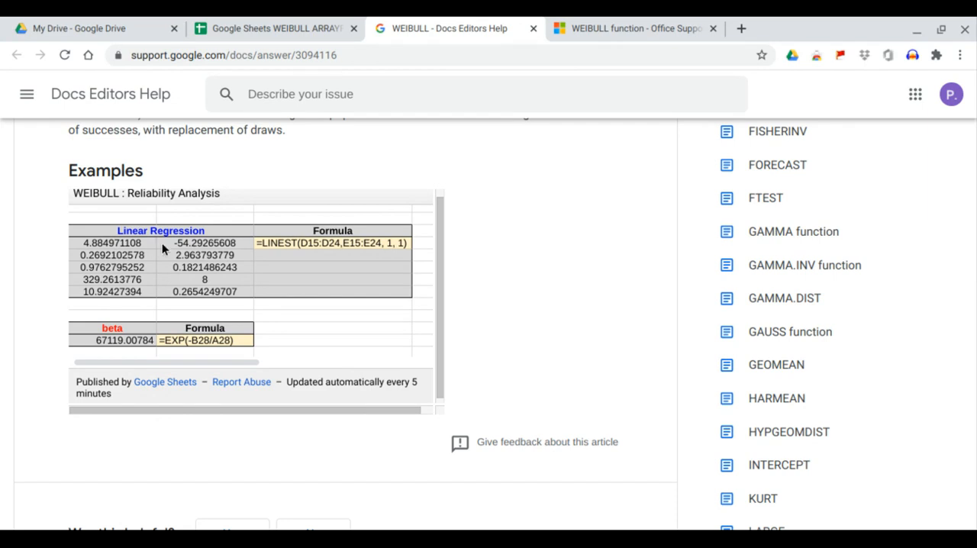
scroll(162, 243, down, 1)
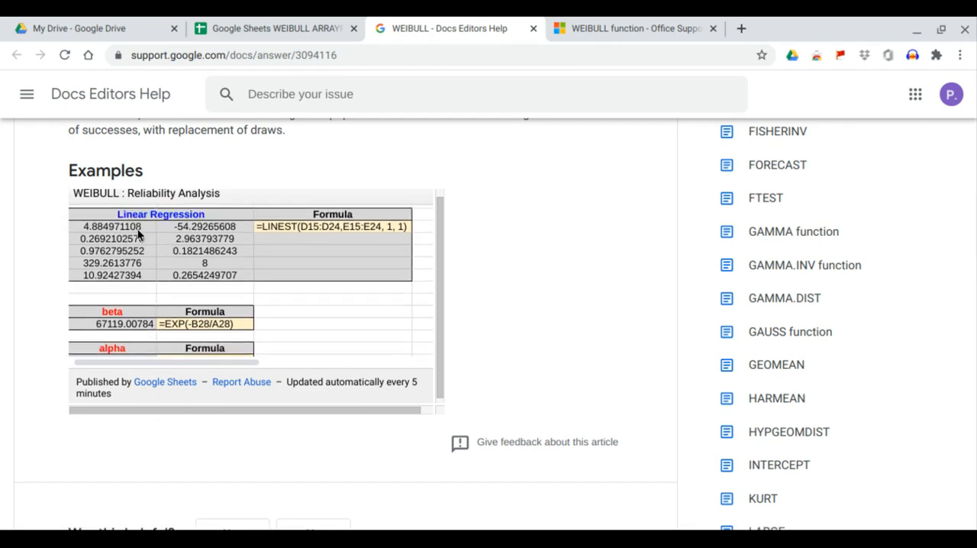
click(298, 28)
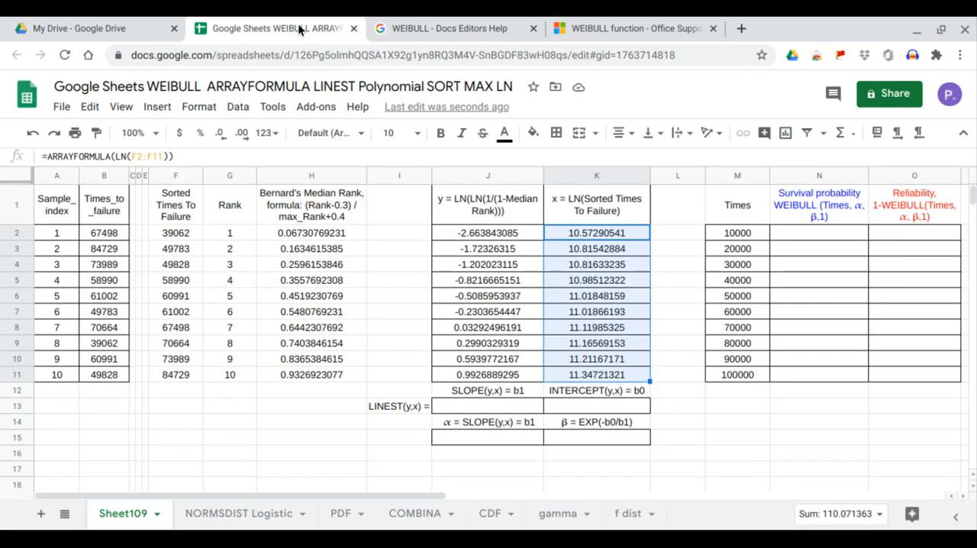
Step: Calculate the regression slope and intercept from J13 with =LINEST(J2:J11,K2:K11) and check both result cells
click(458, 407)
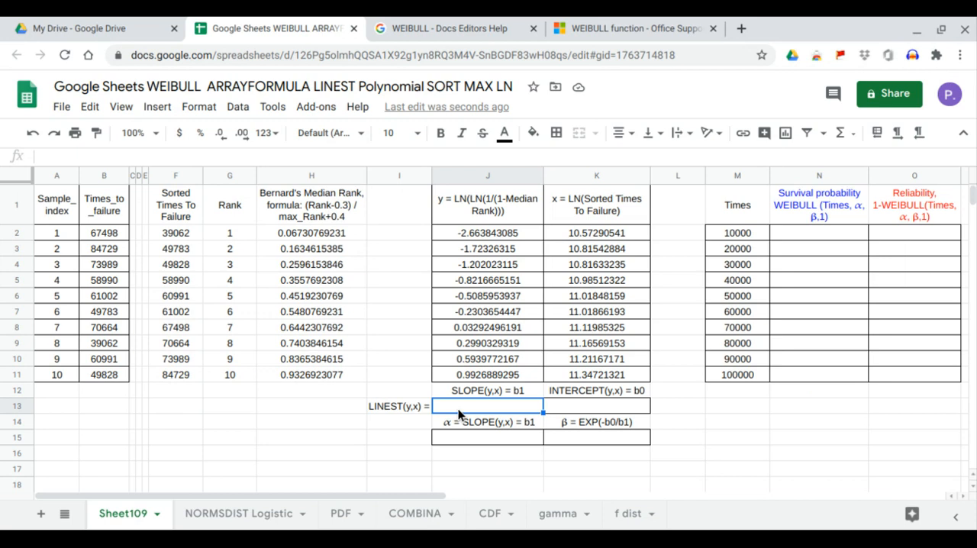
text(=lin)
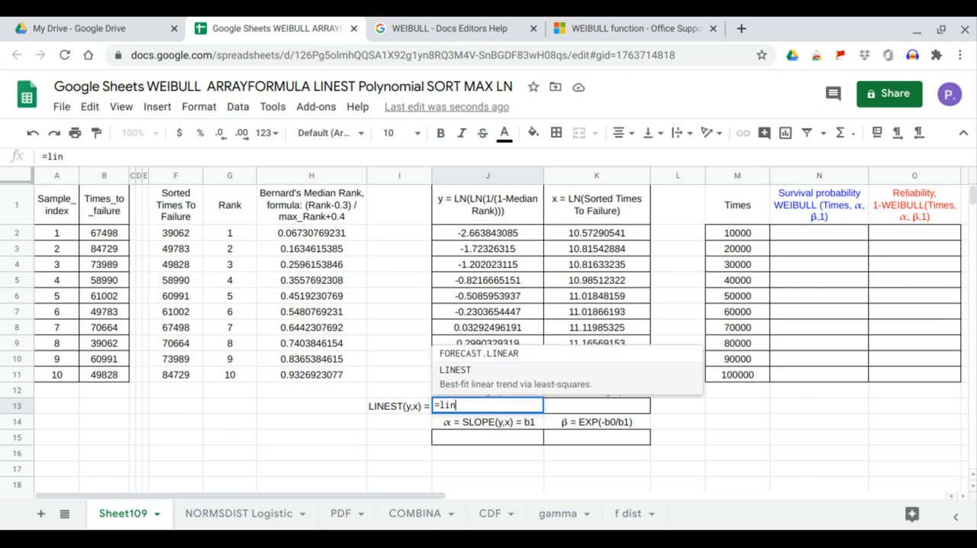
key(Tab)
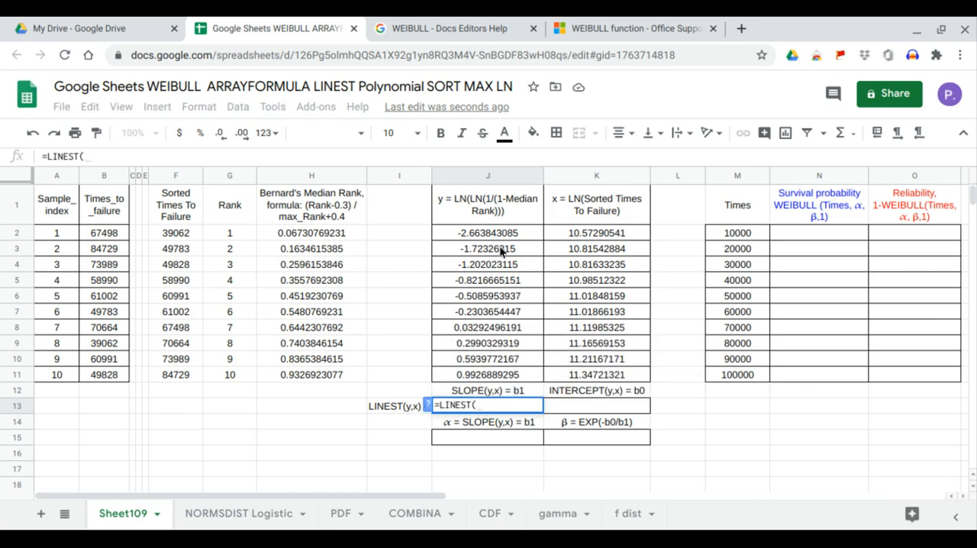
drag(494, 230, 497, 371)
text(,)
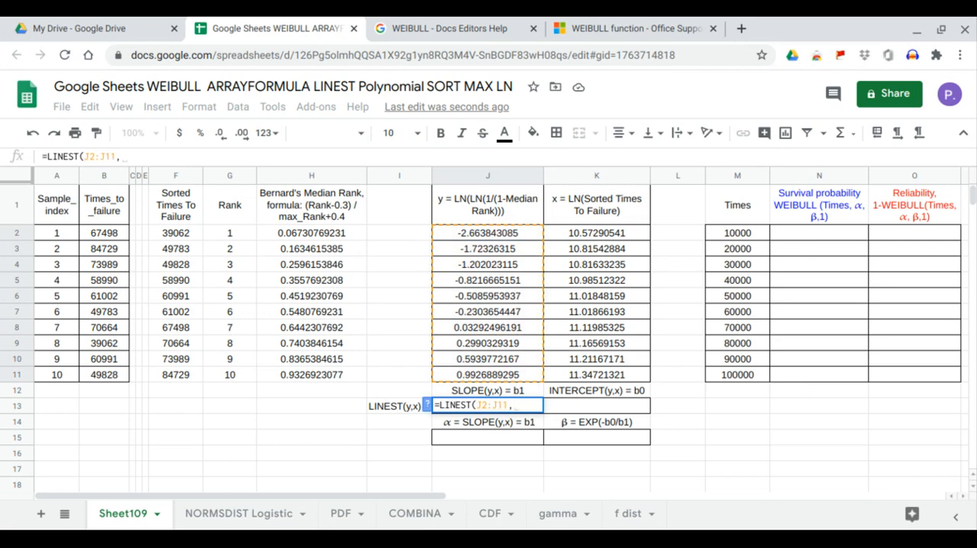
drag(610, 239, 606, 370)
key(Return)
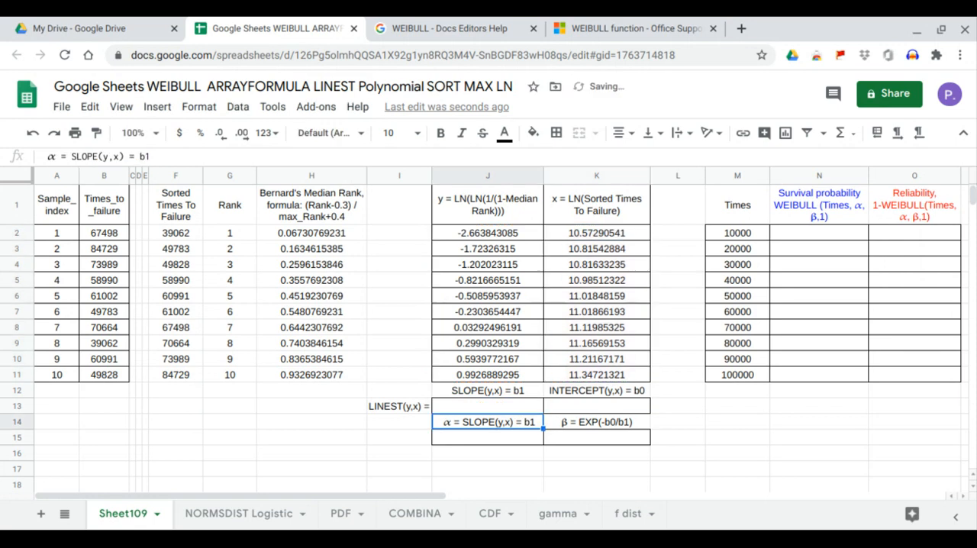
click(514, 407)
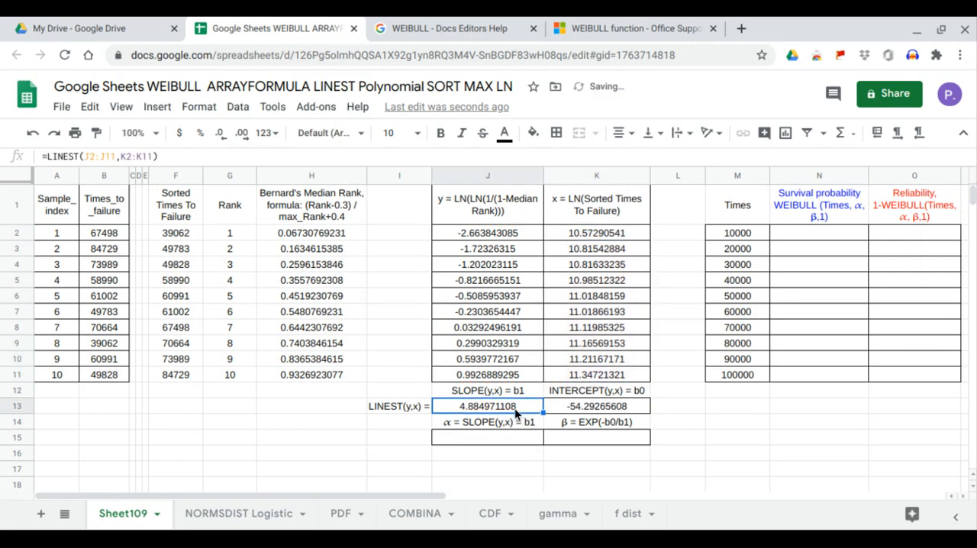
click(588, 407)
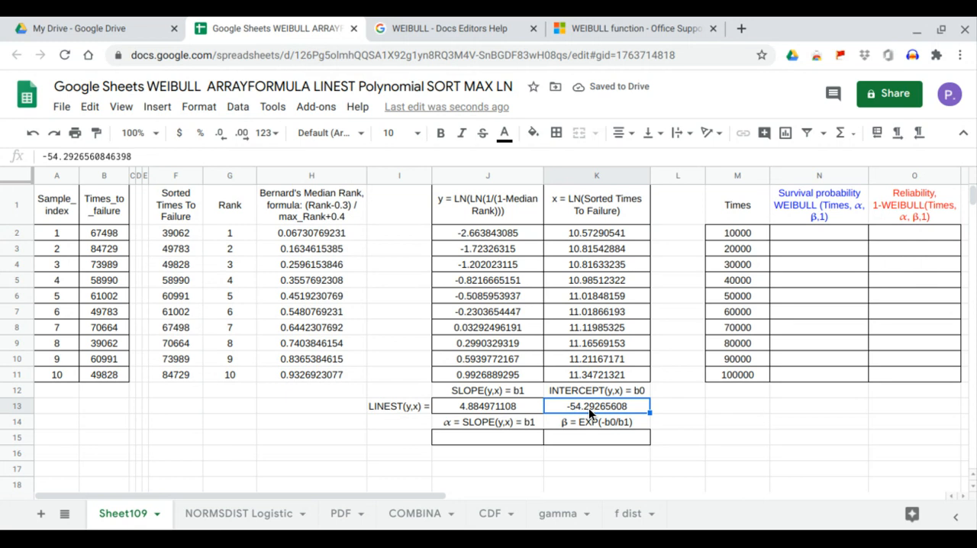
Step: Set α in J15 to the regression slope with =J13 and check the result cell
click(523, 441)
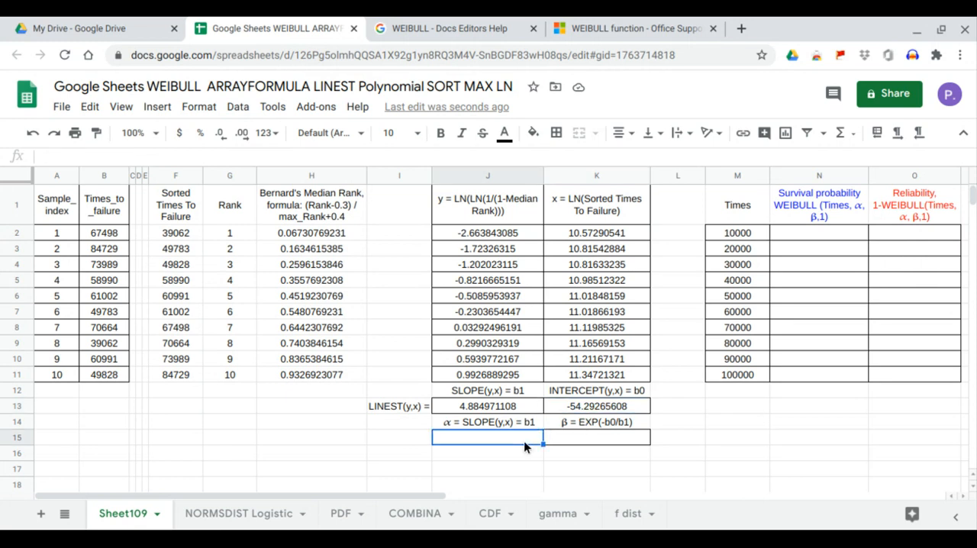
text(=)
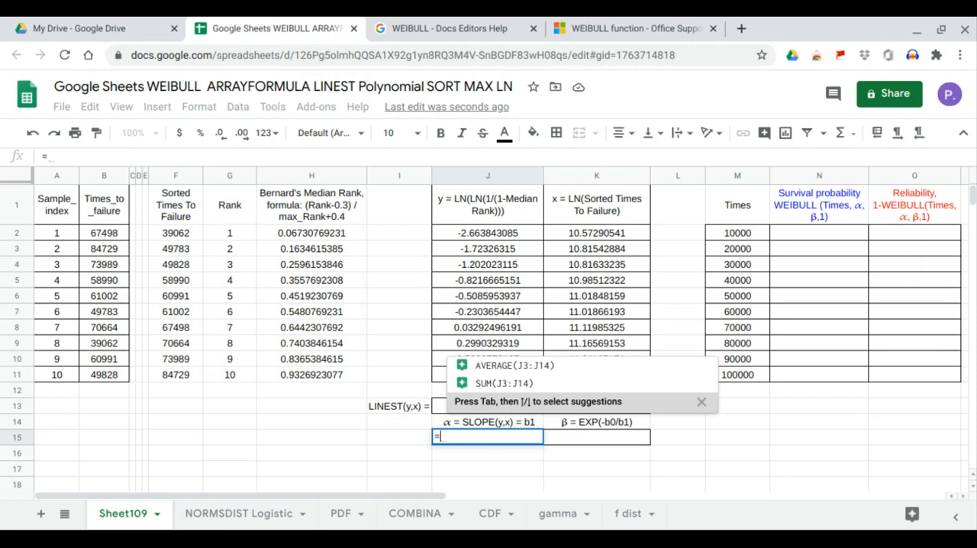
text(-)
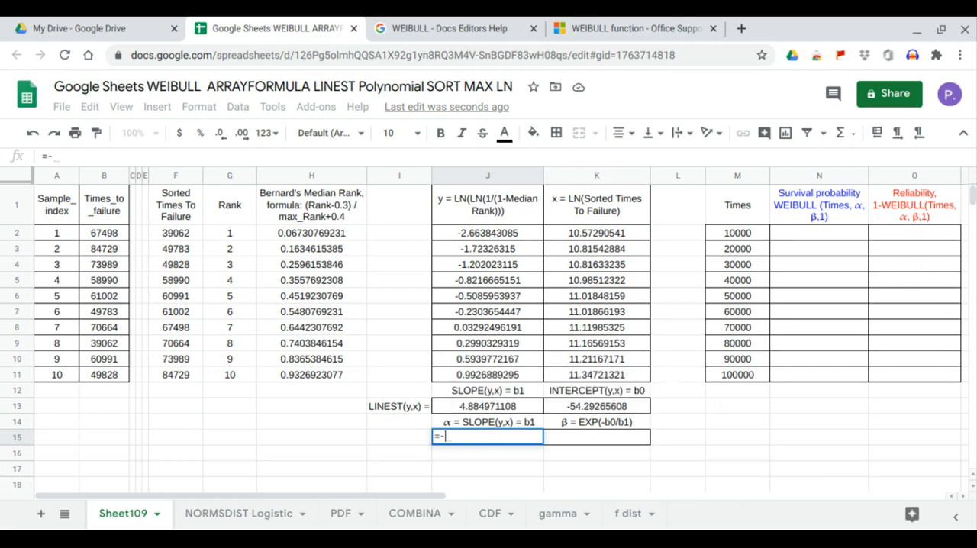
key(BackSpace)
text(=)
key(BackSpace)
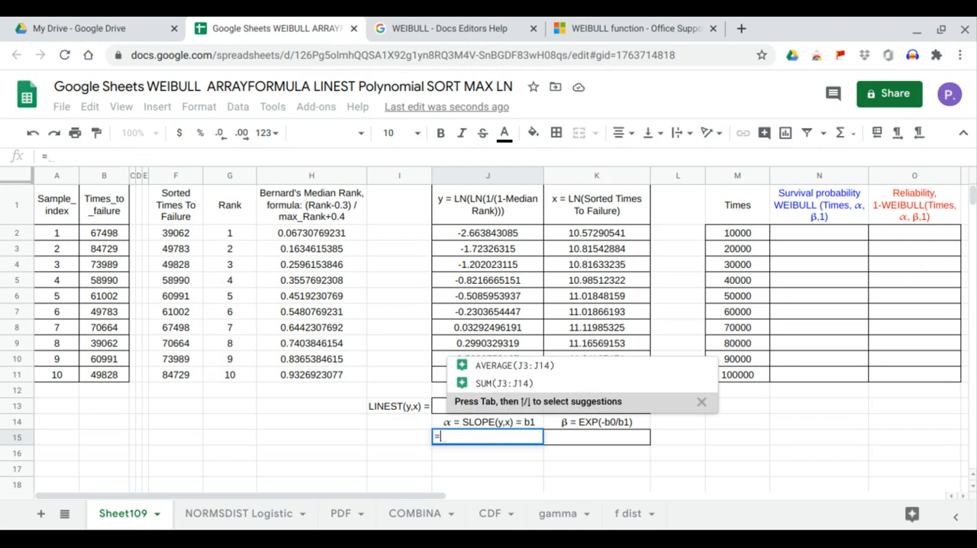
click(701, 402)
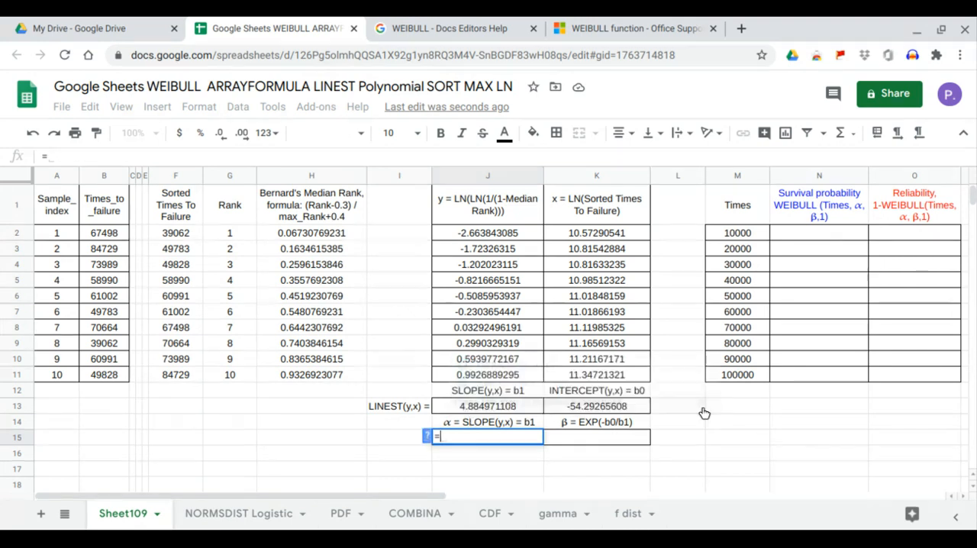
click(523, 411)
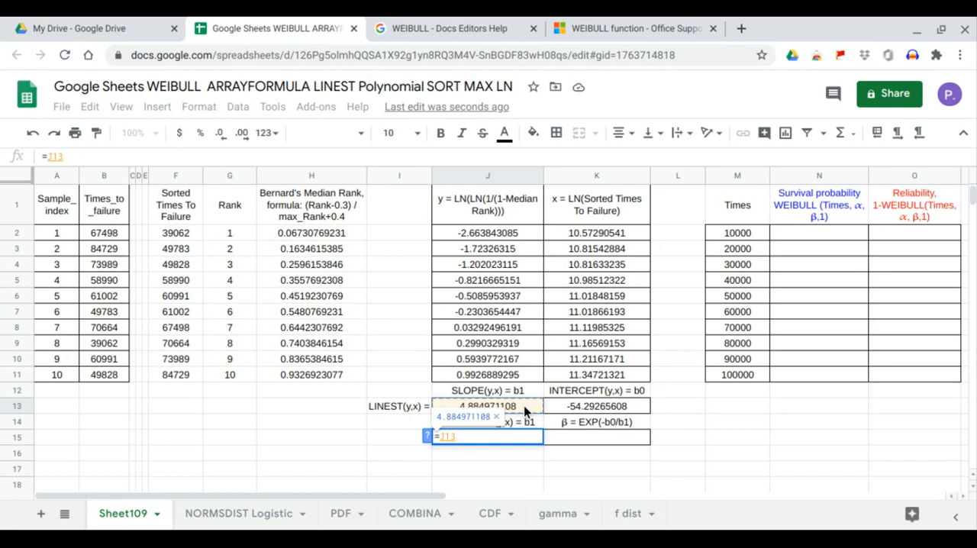
key(Return)
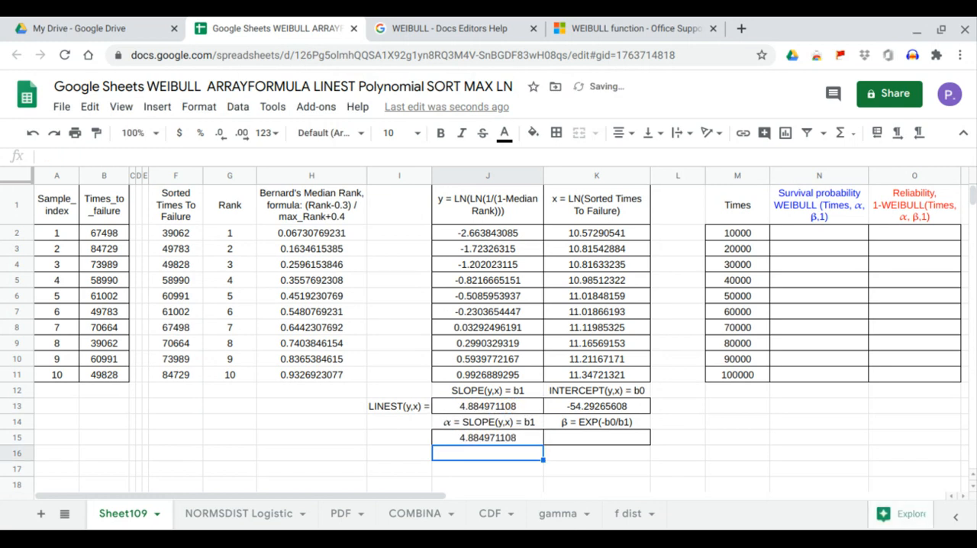
click(531, 440)
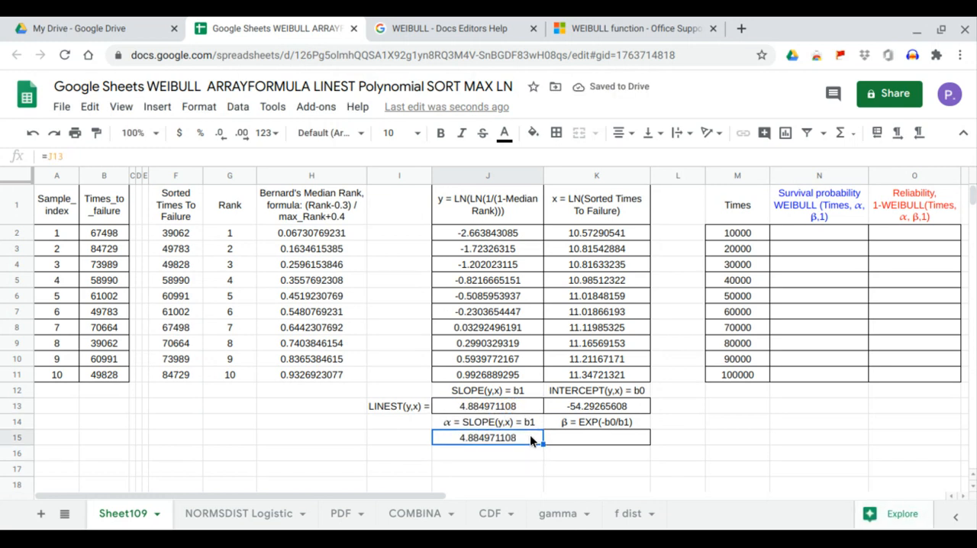
Step: Examine the beta and alpha formulas in the help page's reliability analysis example, then return to the spreadsheet
click(457, 29)
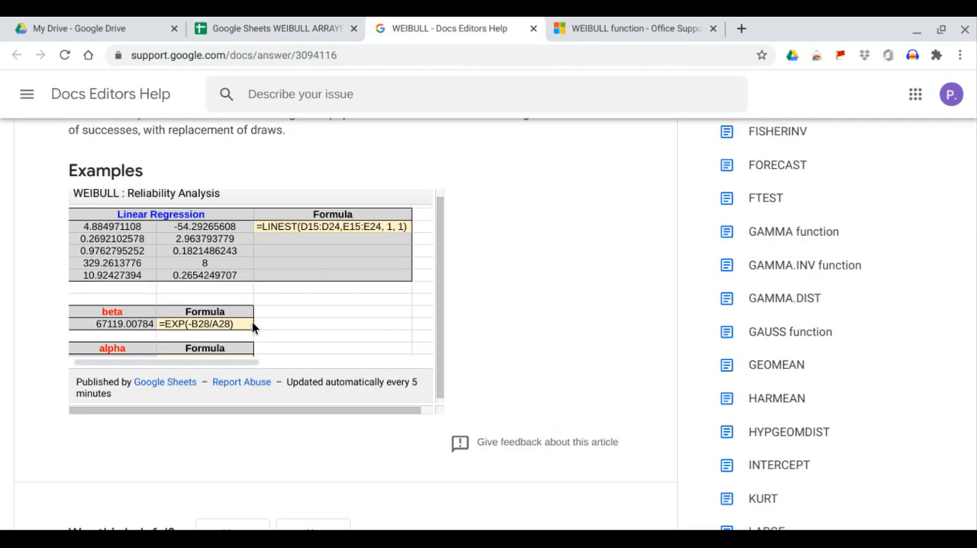
scroll(252, 322, down, 1)
scroll(210, 360, down, 1)
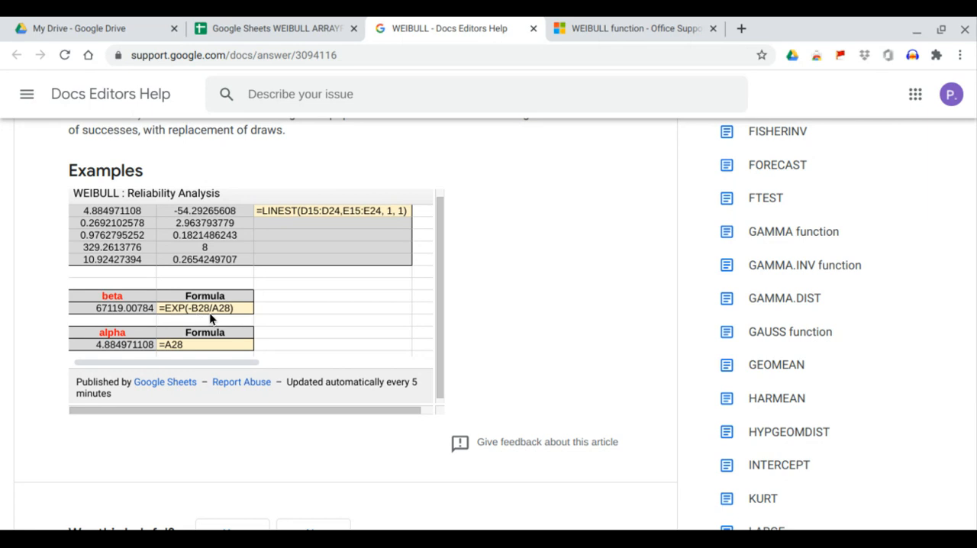
click(277, 29)
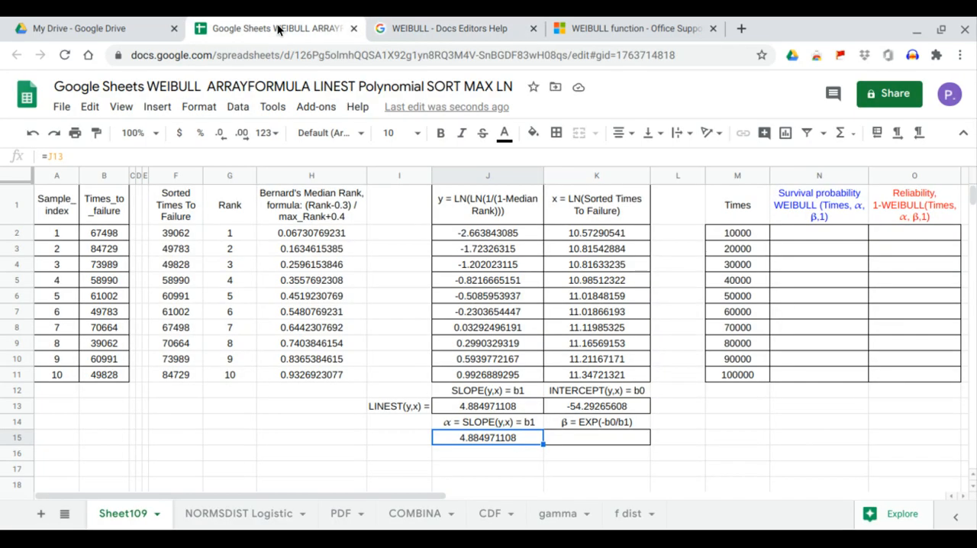
Step: Calculate β in K15 from the regression intercept and slope with =EXP(-K13/J13)
click(614, 436)
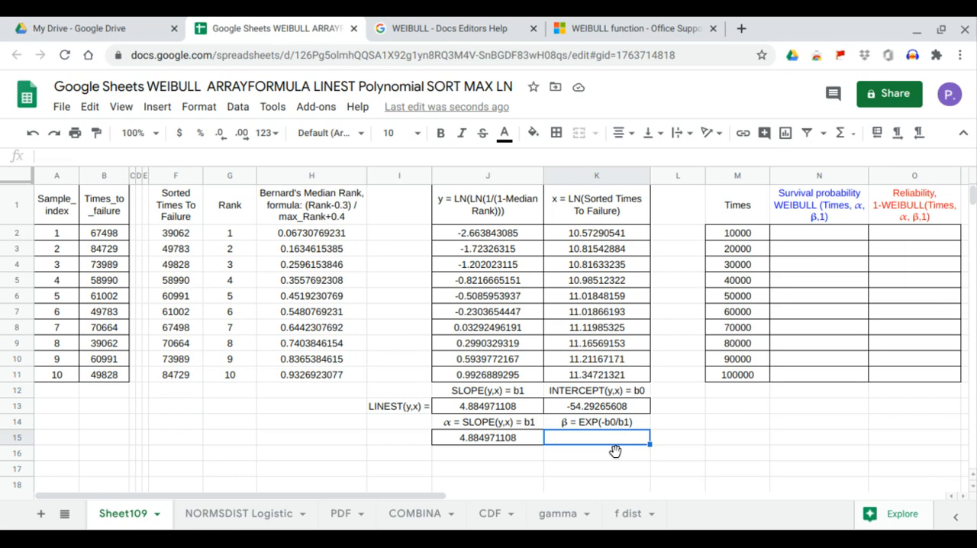
text(=e)
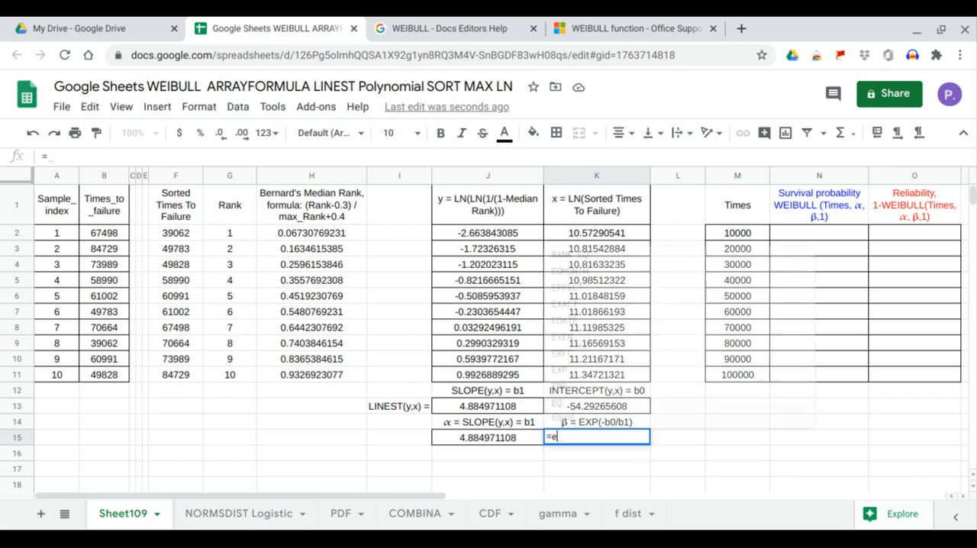
text(xp)
key(Tab)
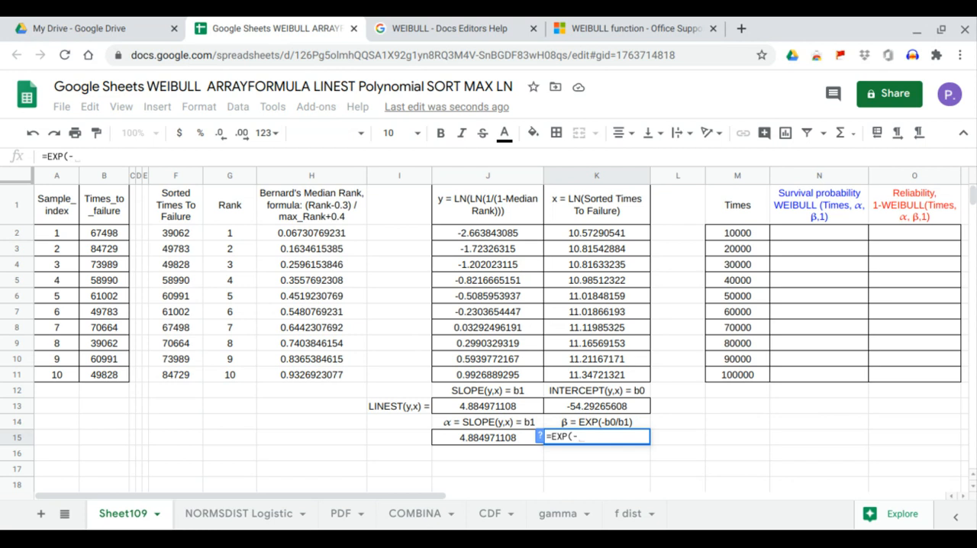
text(-)
click(606, 406)
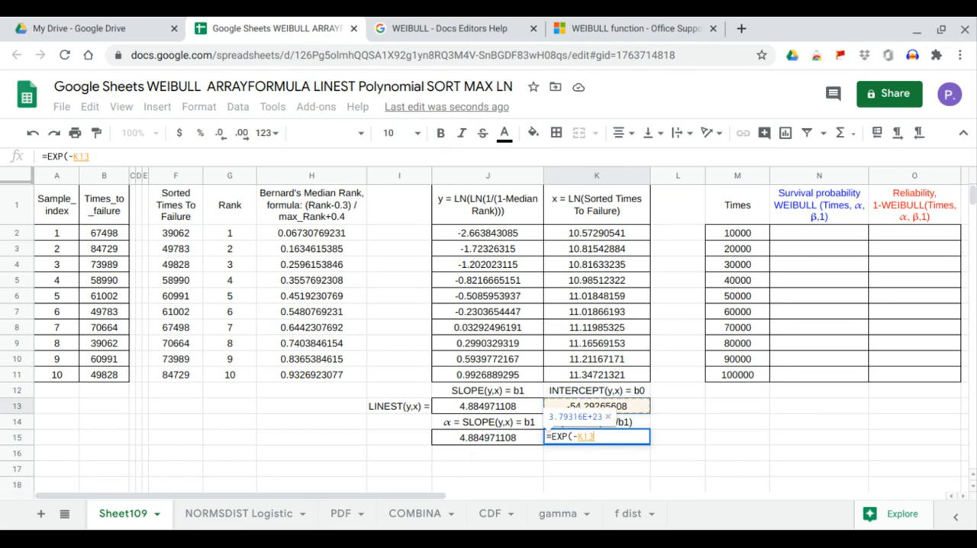
text(/)
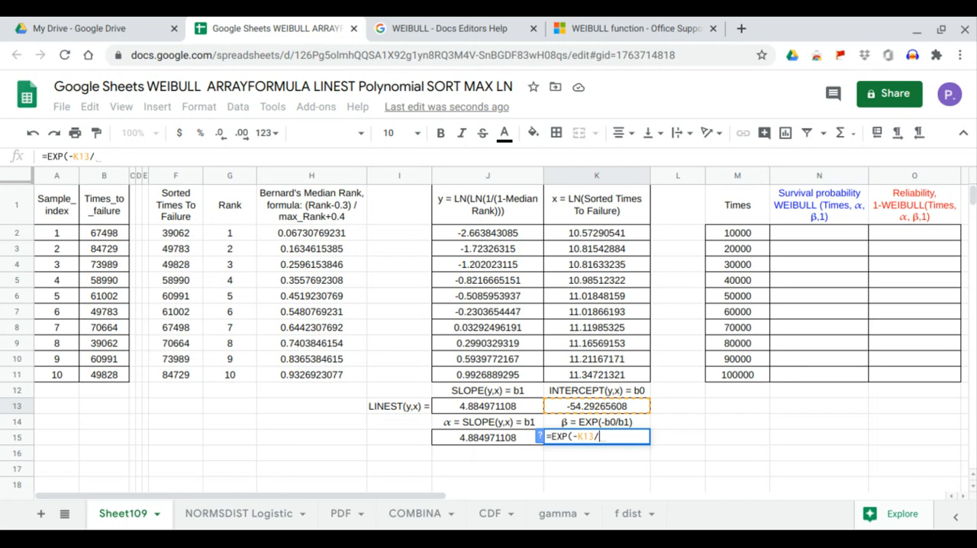
click(516, 410)
key(Return)
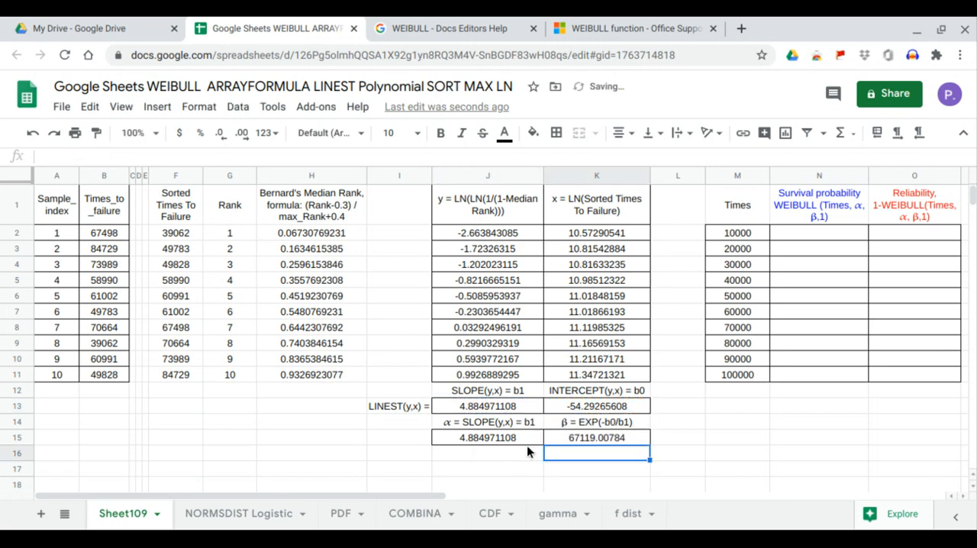
Step: Select the calculated β and compare the β and α results with the help page's beta and alpha examples
click(599, 440)
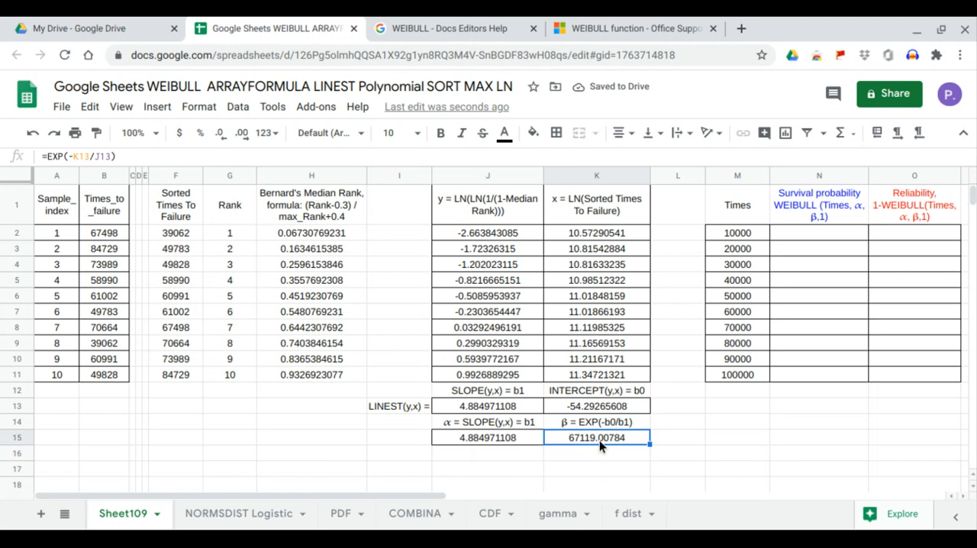
click(456, 33)
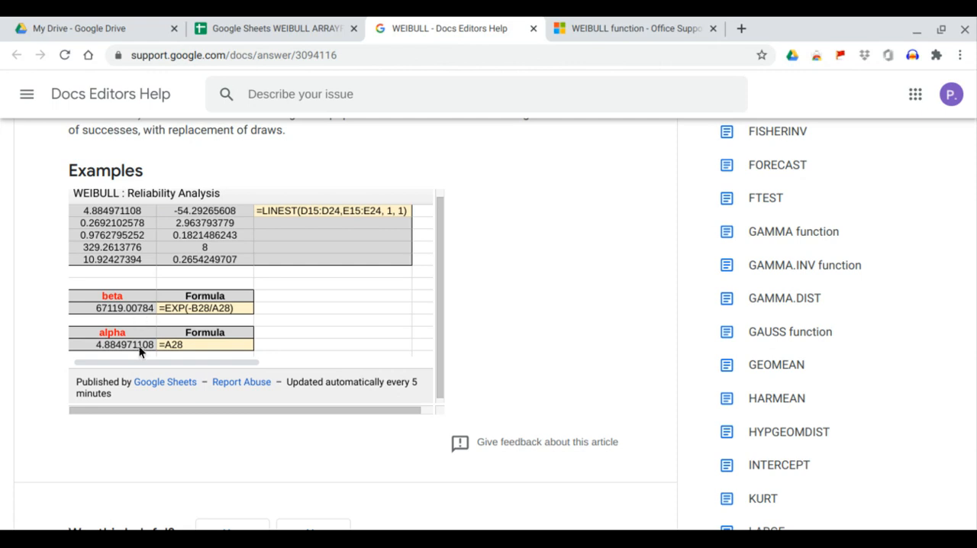
click(325, 29)
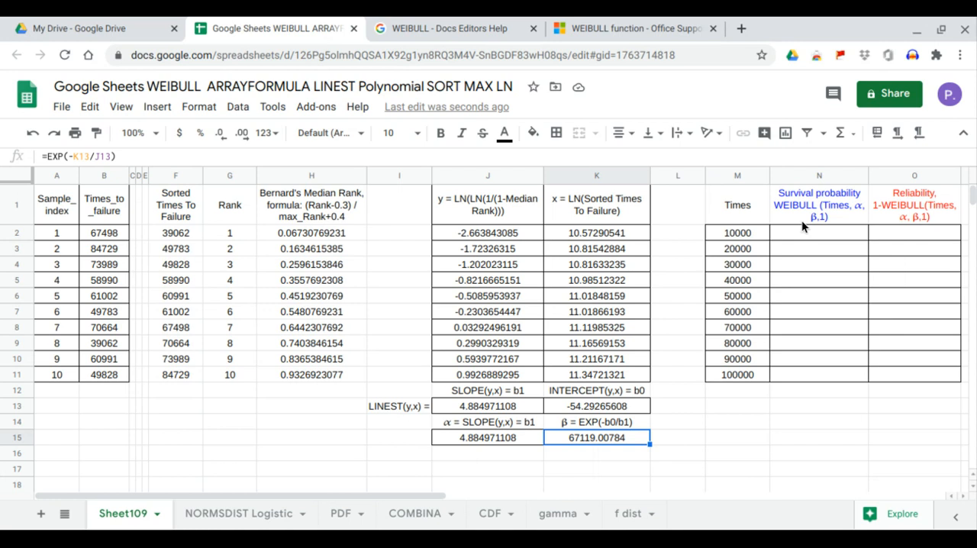
Step: Compare the Times column with the help page's survival probability table and examine its WEIBULL formulas, then return to the spreadsheet
click(483, 35)
scroll(411, 293, down, 5)
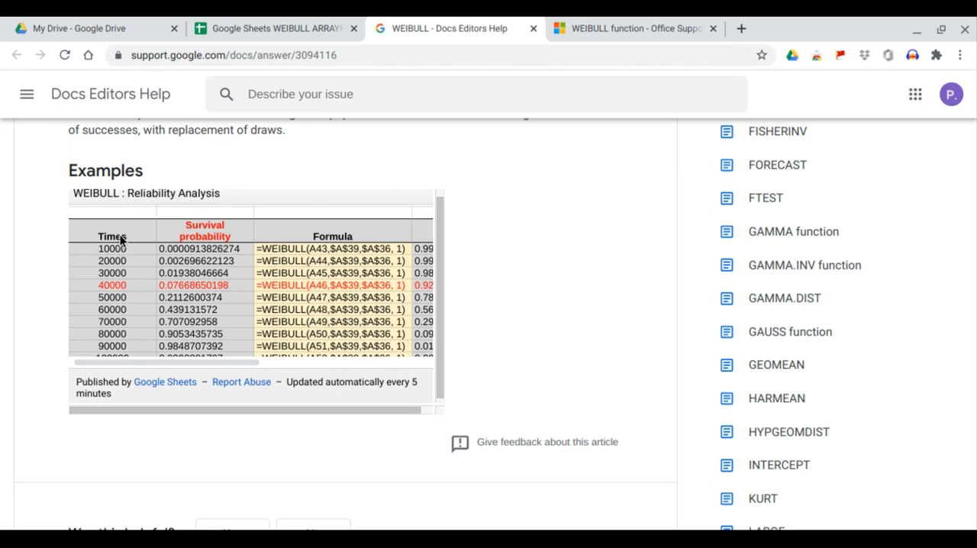
scroll(125, 263, down, 1)
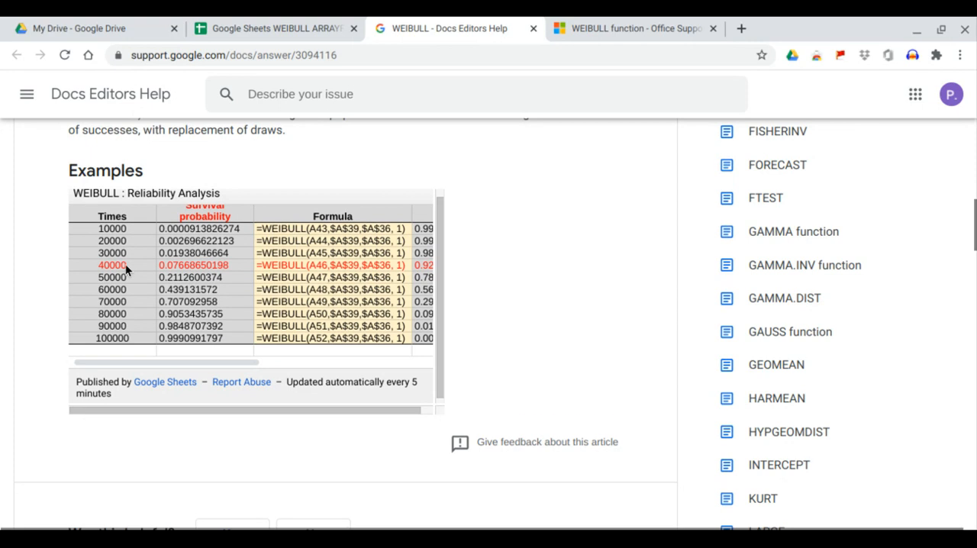
click(303, 31)
drag(738, 212, 733, 375)
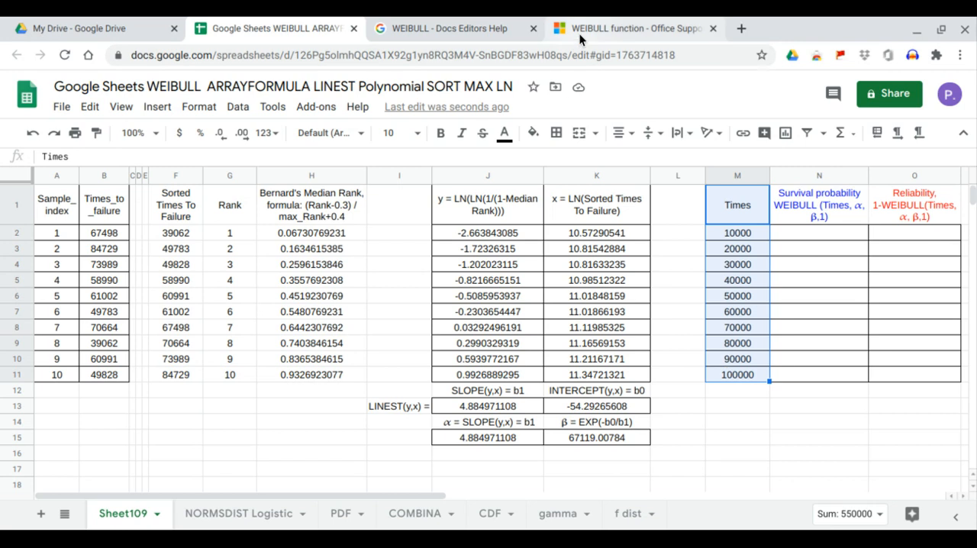
click(485, 29)
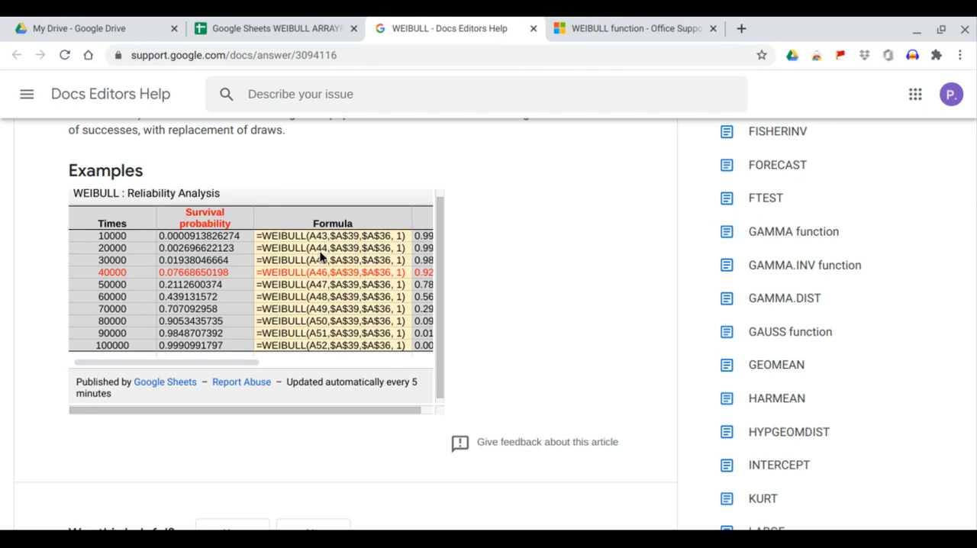
click(301, 29)
Step: Fill the survival probability column from N2 with =ARRAYFORMULA(WEIBULL(M2:M11,J15,K15,1)), using the Times values, α and β
click(806, 240)
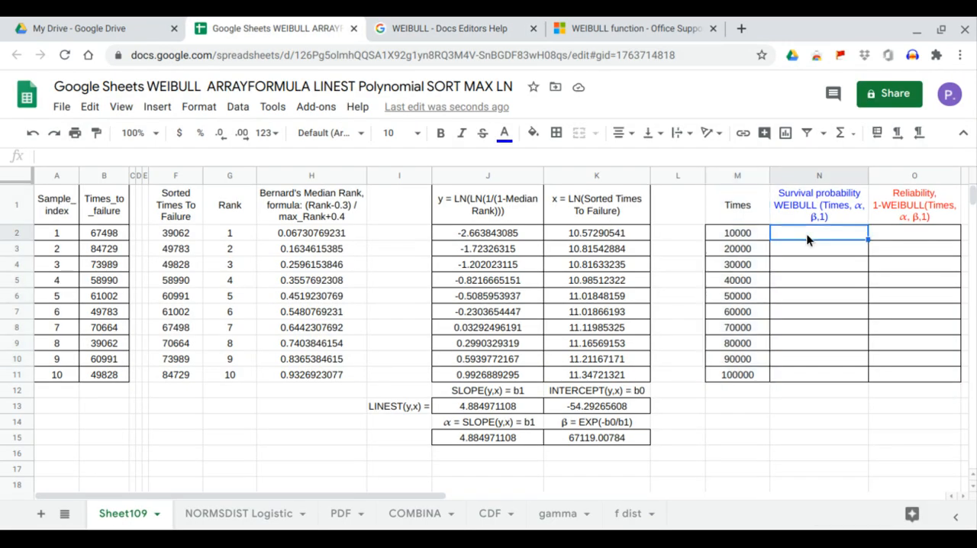
text(=ar)
key(Tab)
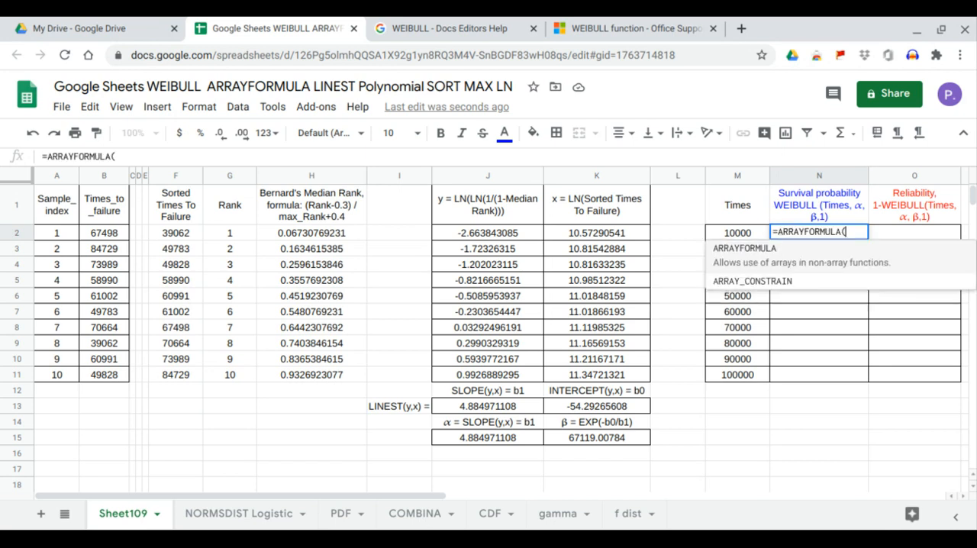
text(wei)
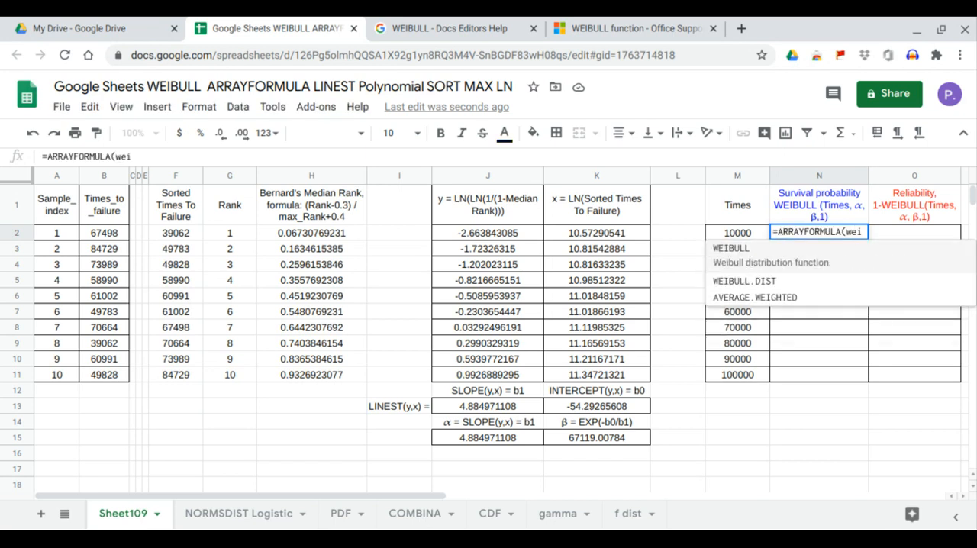
key(Tab)
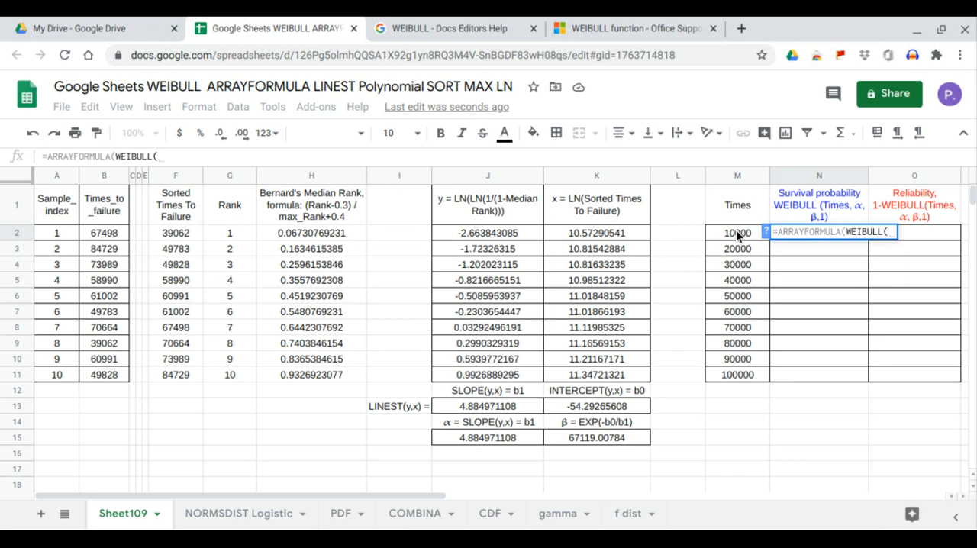
drag(740, 232, 737, 379)
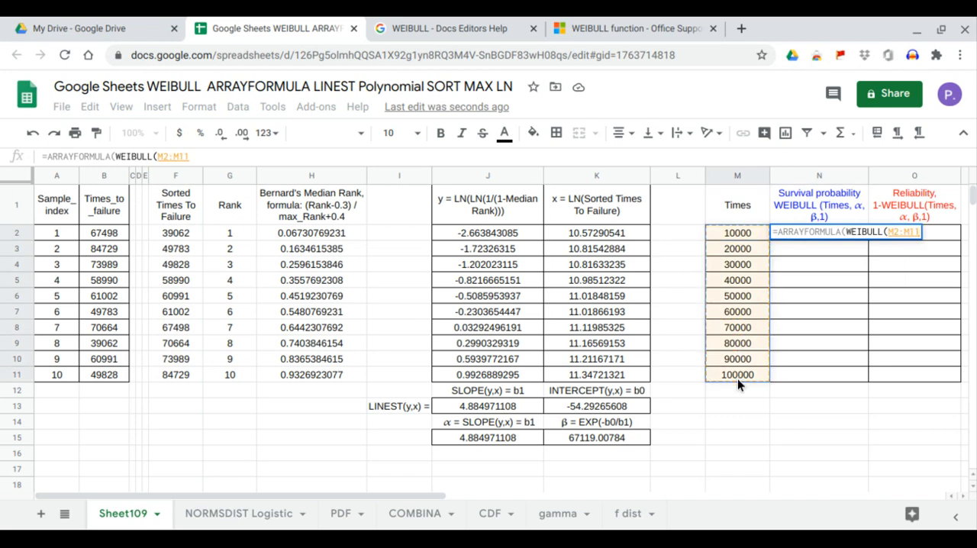
text(,)
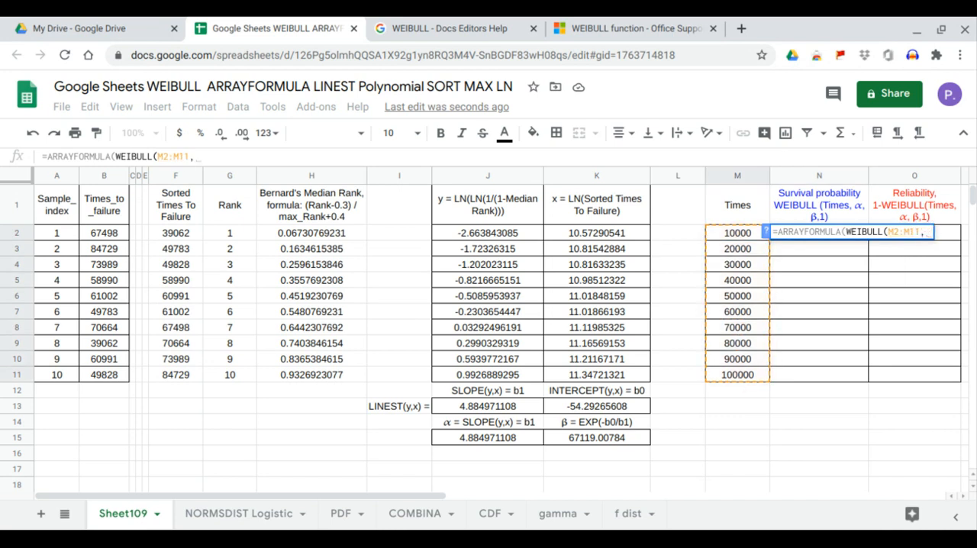
click(492, 443)
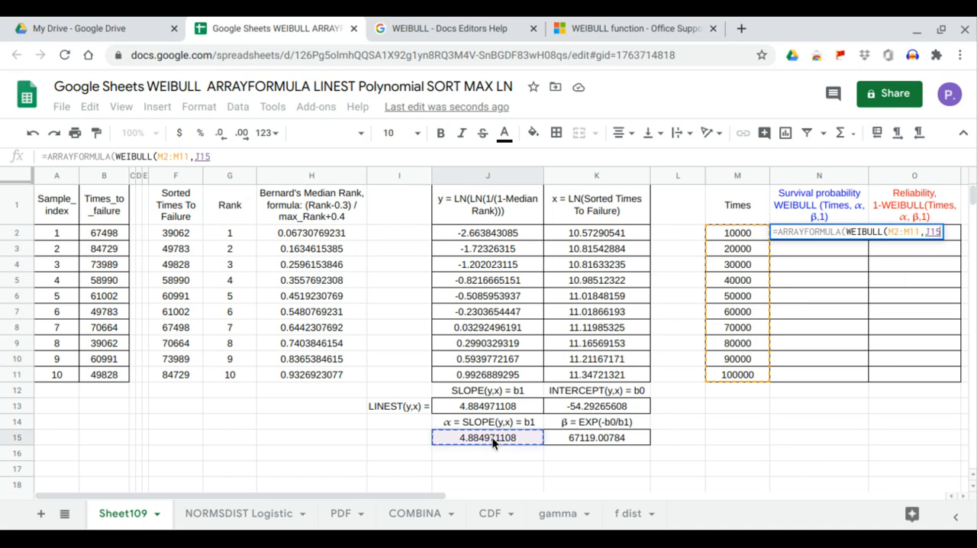
text(,)
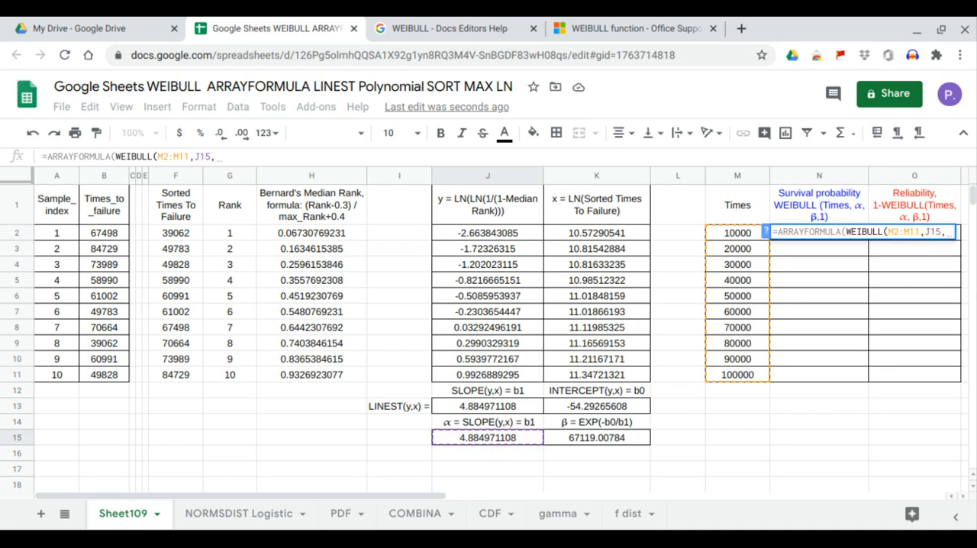
click(585, 441)
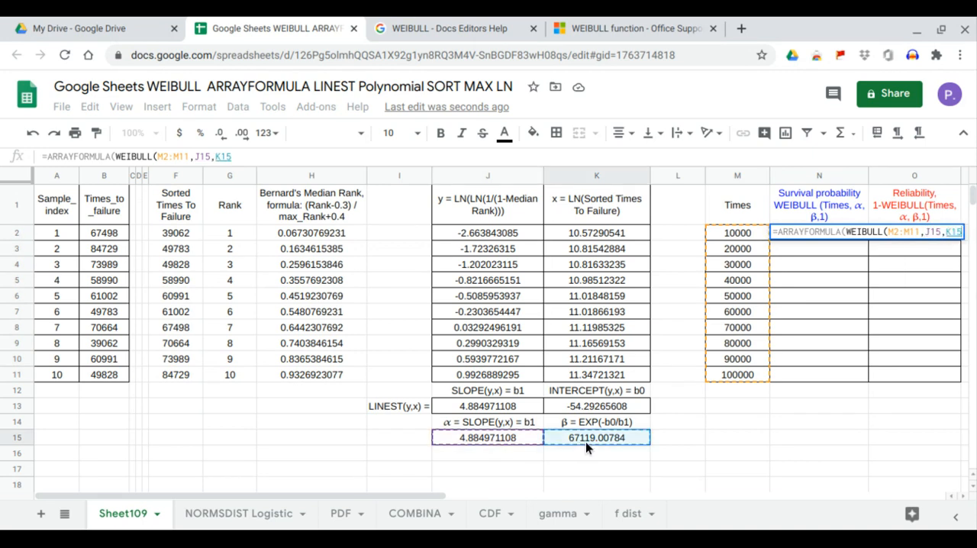
text(,1)
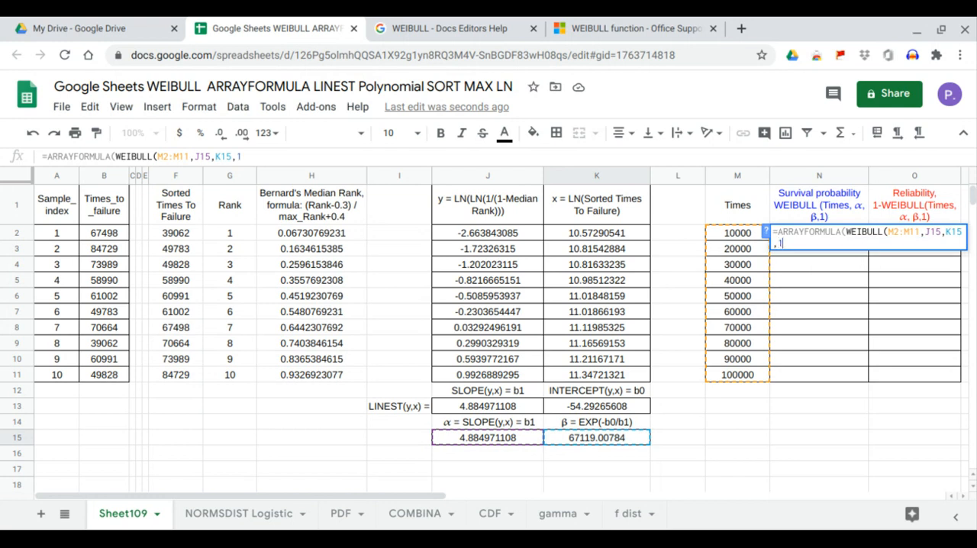
key(Return)
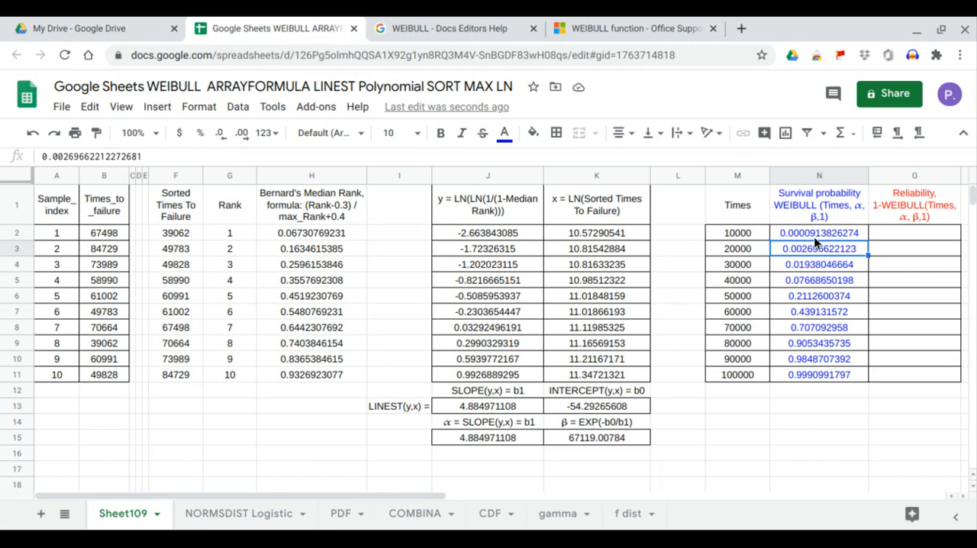
Step: Compare the WEIBULL survival probabilities in N2:N11 with the survival probability values in the help page's example table
click(512, 33)
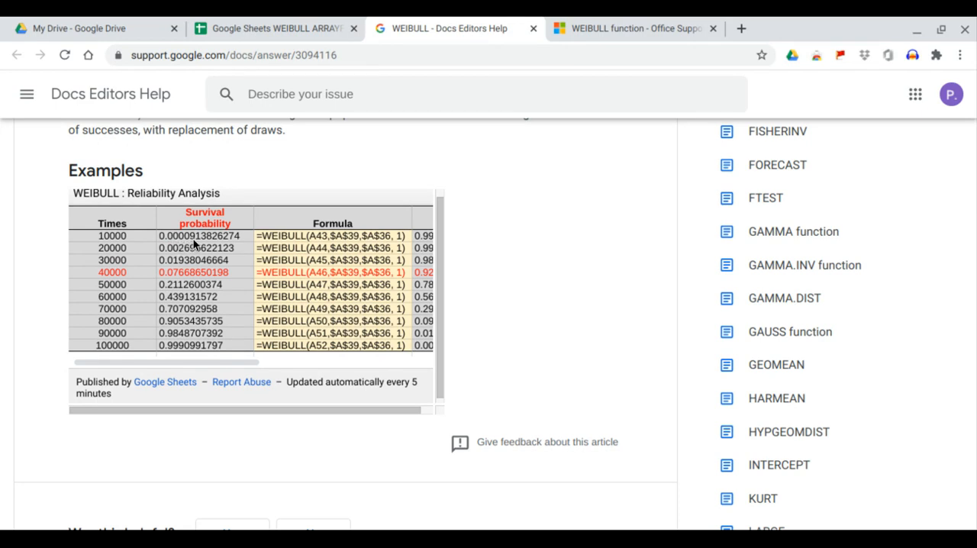
click(328, 30)
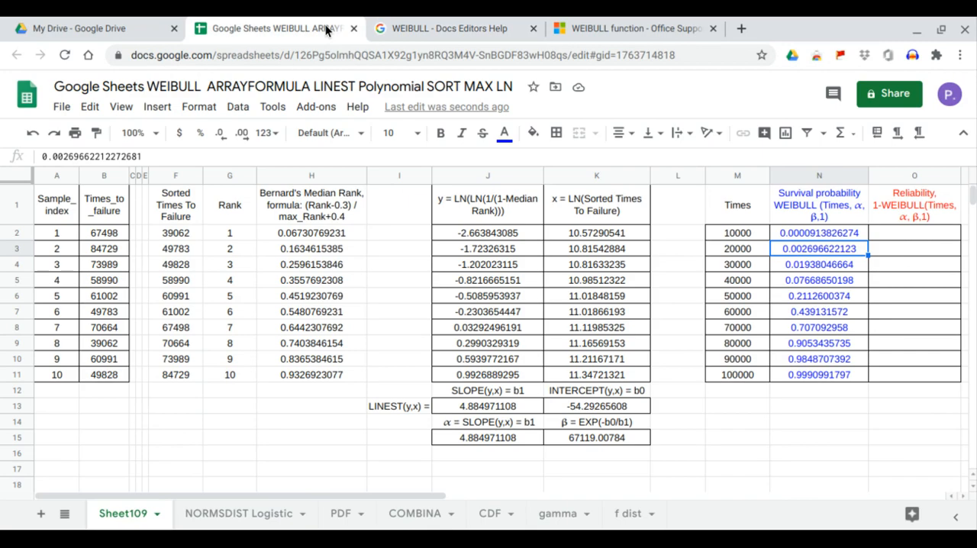
click(794, 232)
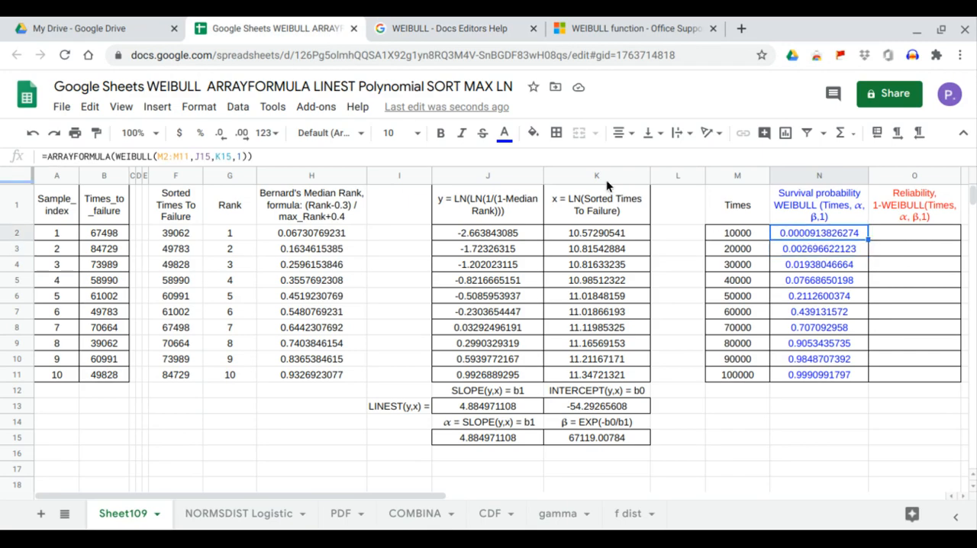
click(432, 31)
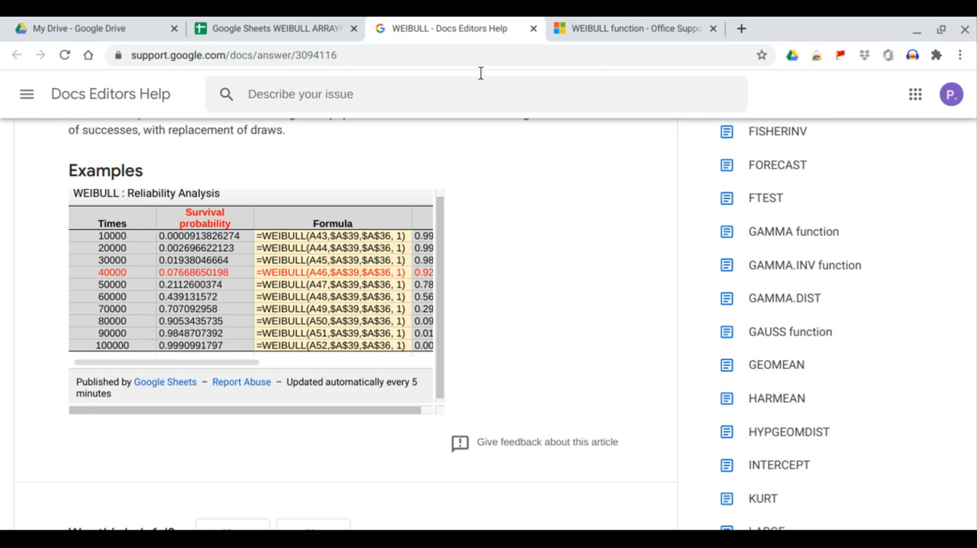
click(313, 28)
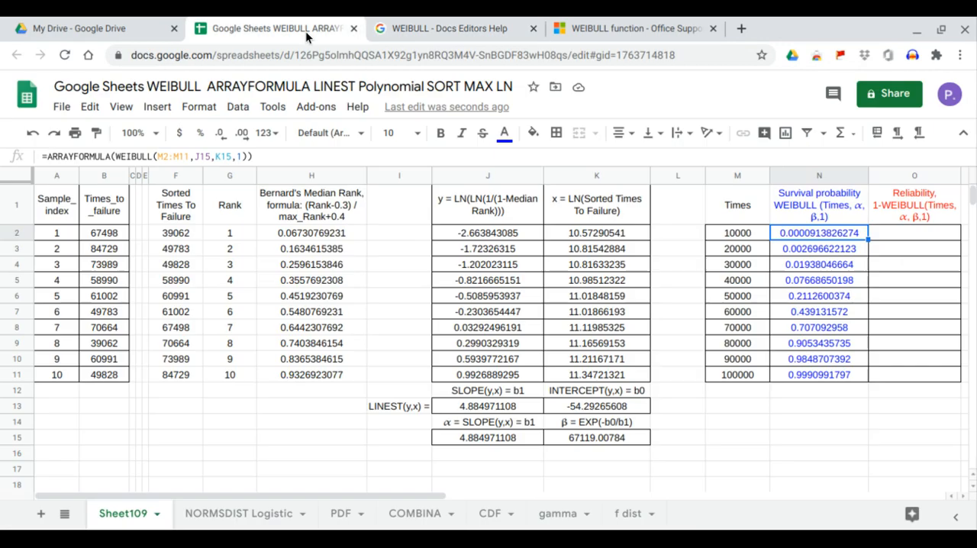
click(811, 380)
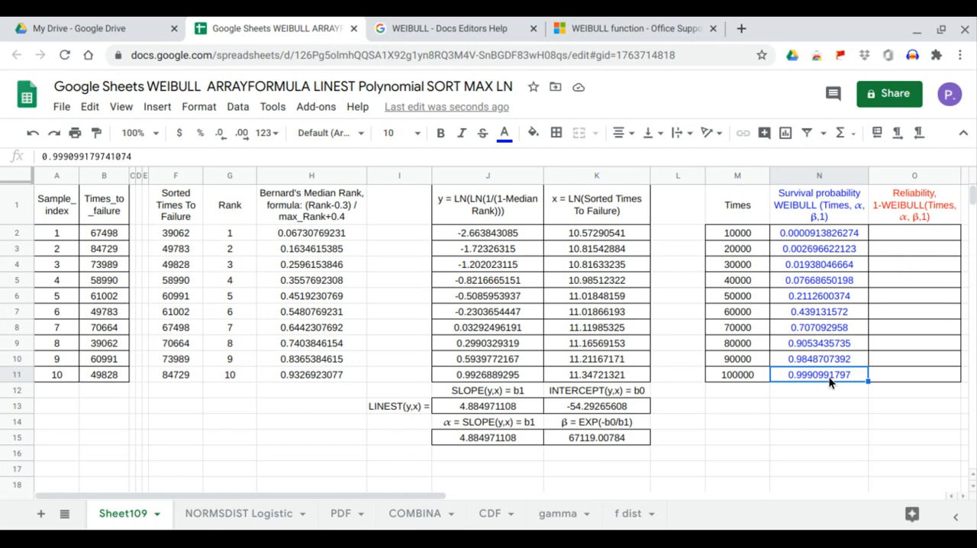
drag(812, 233, 813, 379)
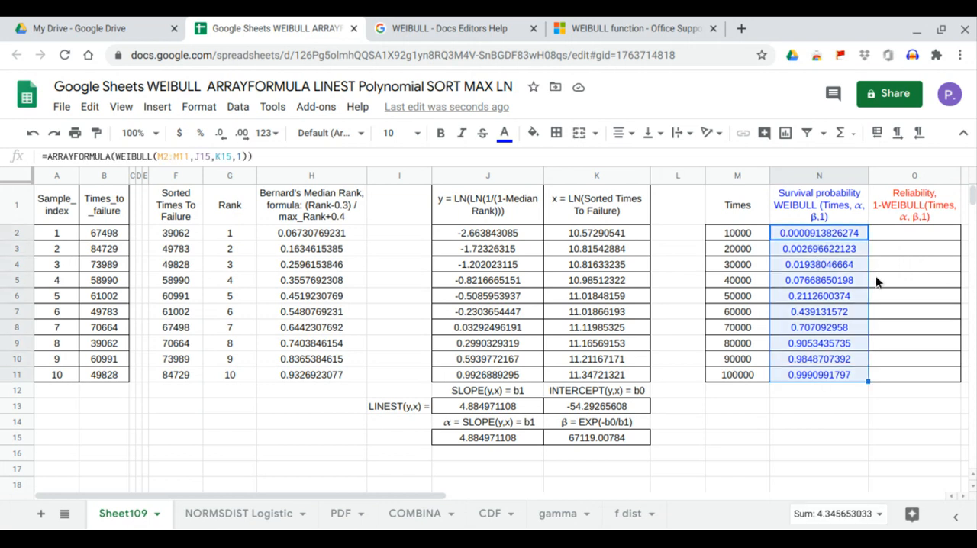
Step: Check the help page's reliability formulas, then fill the Reliability column from O2 with =ARRAYFORMULA(1-N2:N11)
click(902, 232)
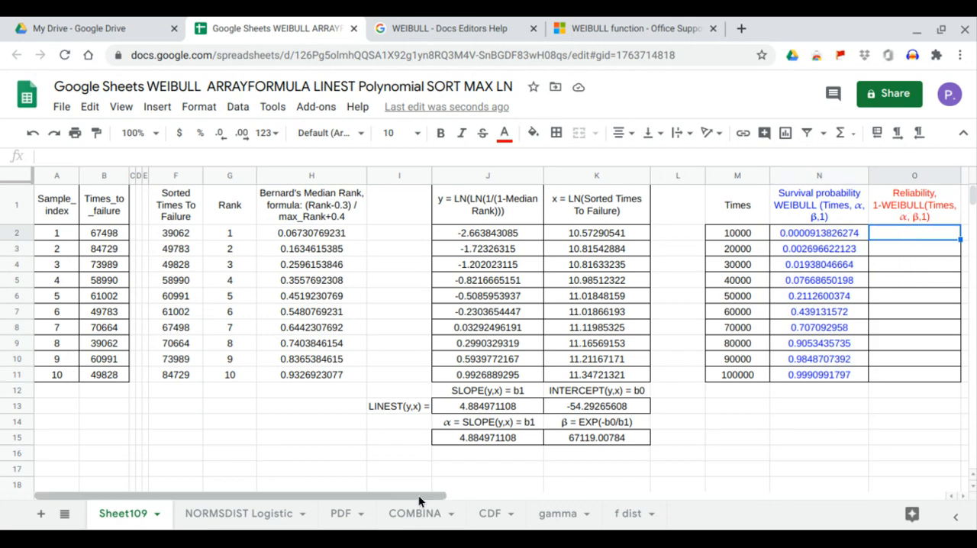
click(476, 28)
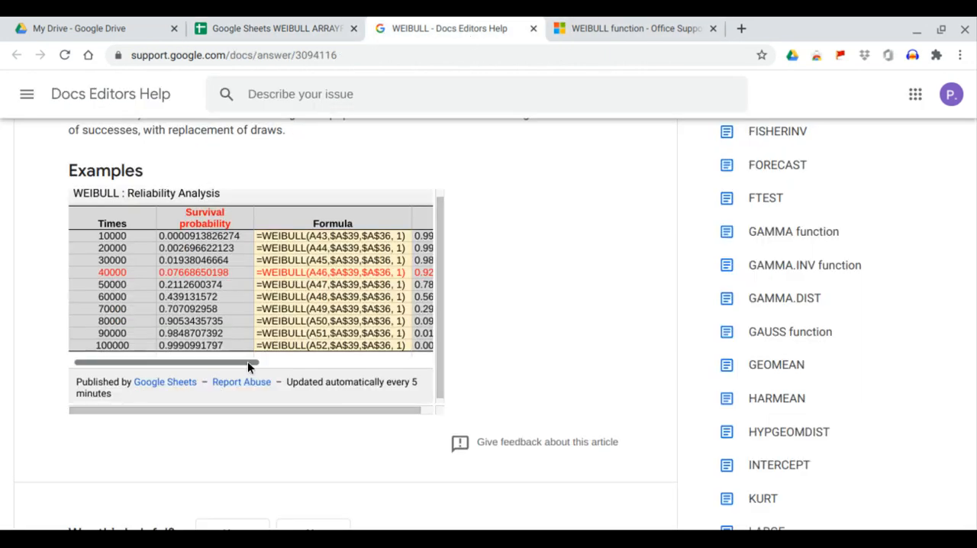
drag(247, 363, 350, 367)
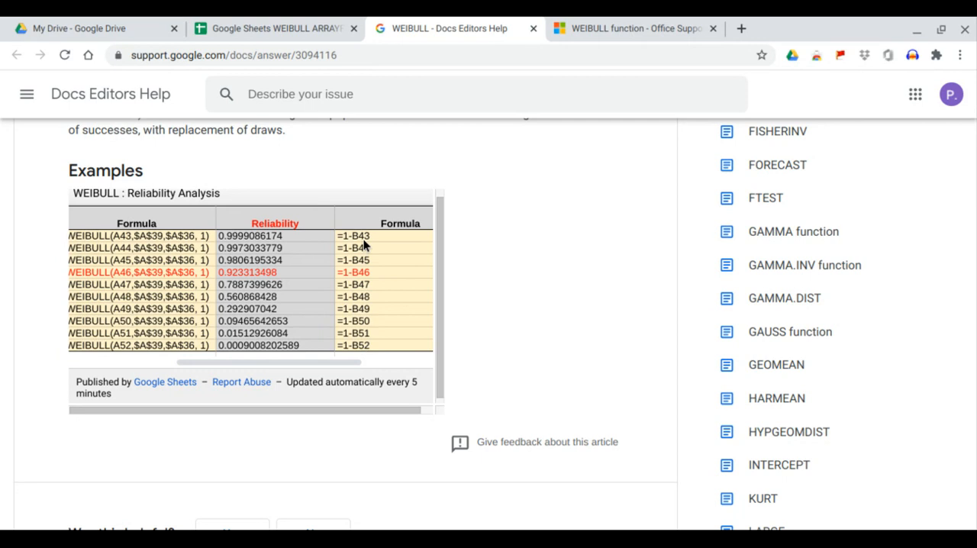
click(294, 28)
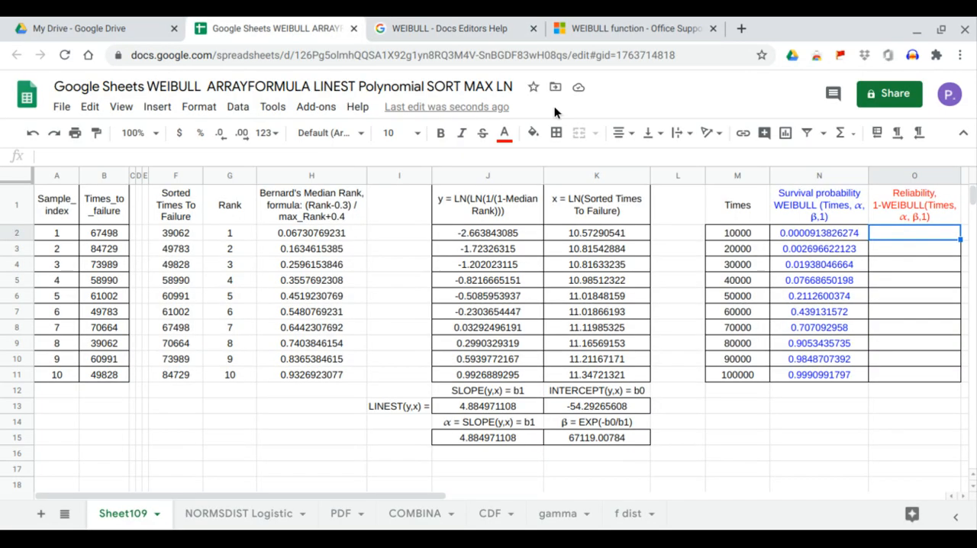
text(=ARRAYFORMULA()
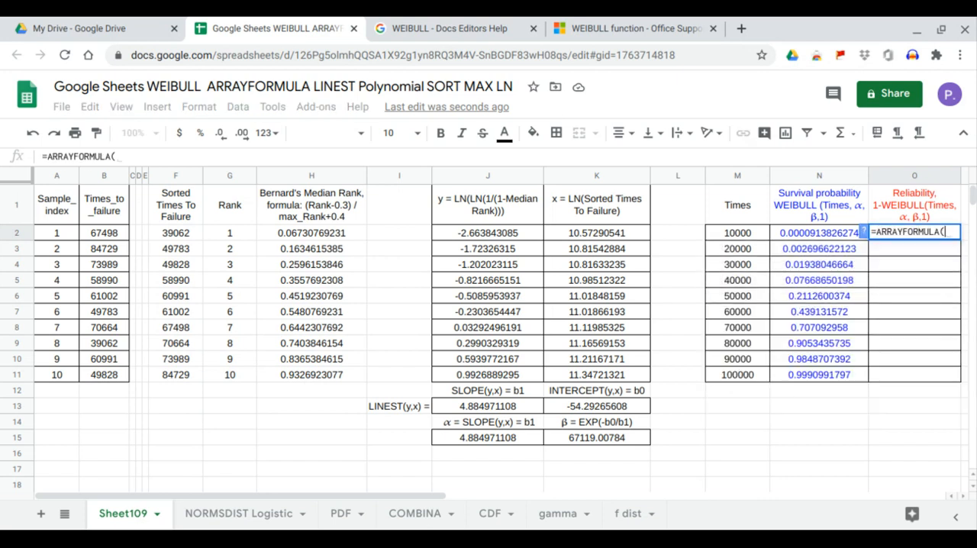
text(1-)
drag(824, 228, 816, 371)
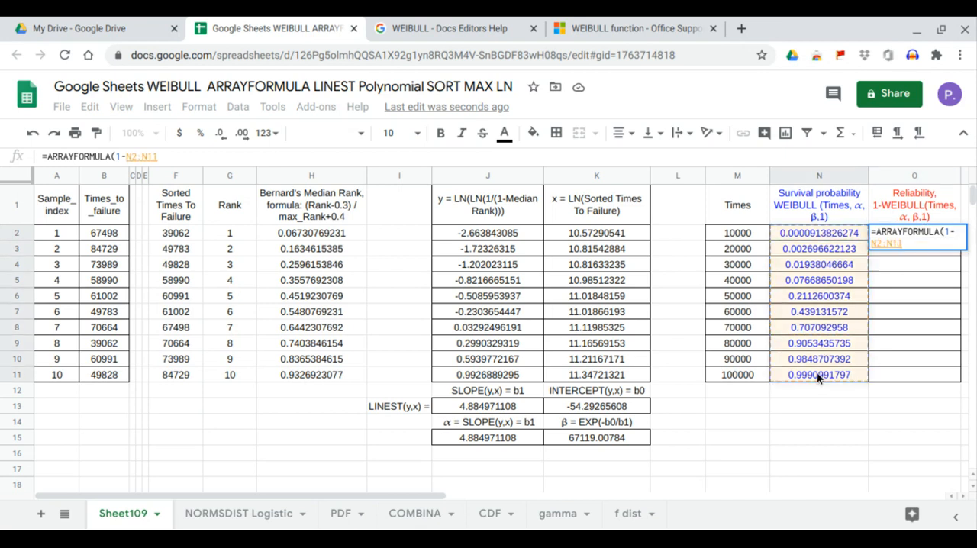
key(Return)
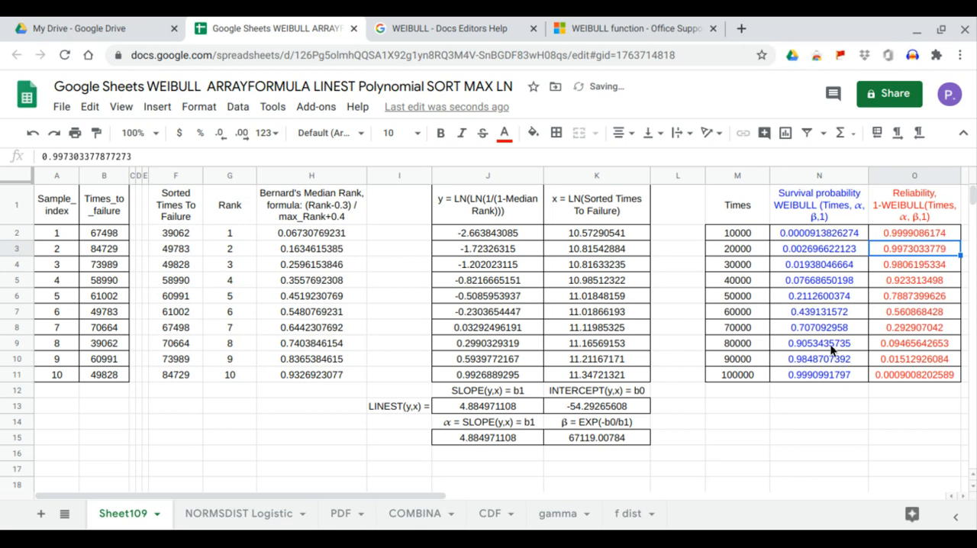
Step: Compare the reliability values in O2:O11 with the Reliability column of the help page's example, then return to the spreadsheet
click(901, 235)
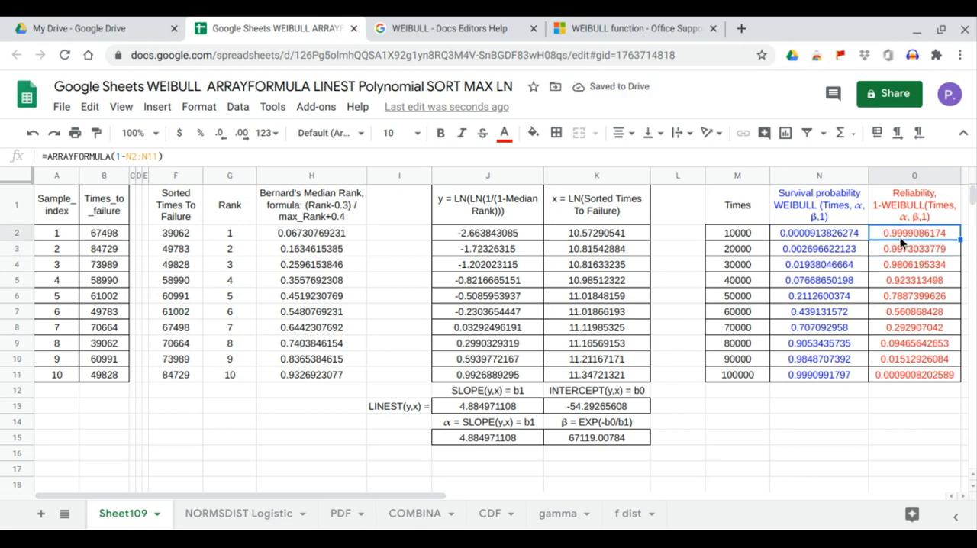
click(497, 30)
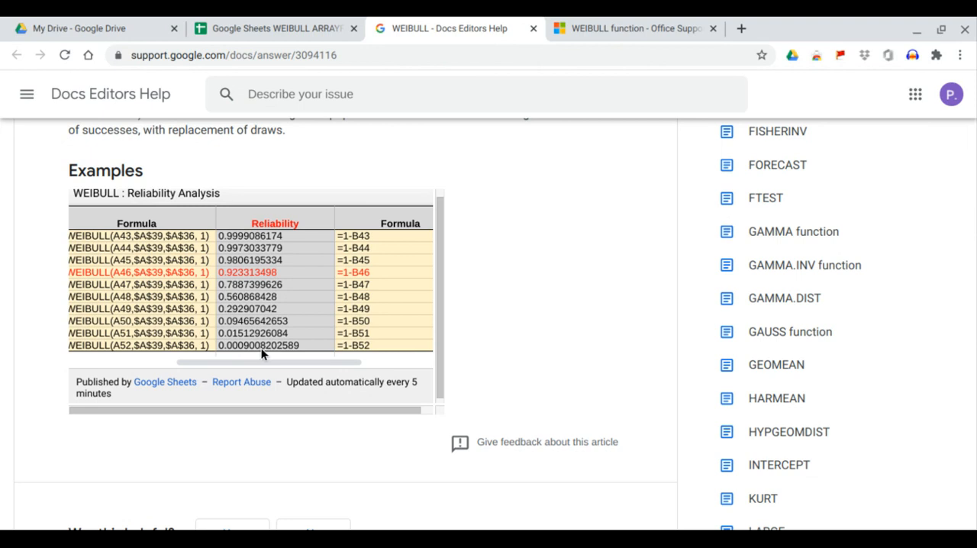
click(301, 29)
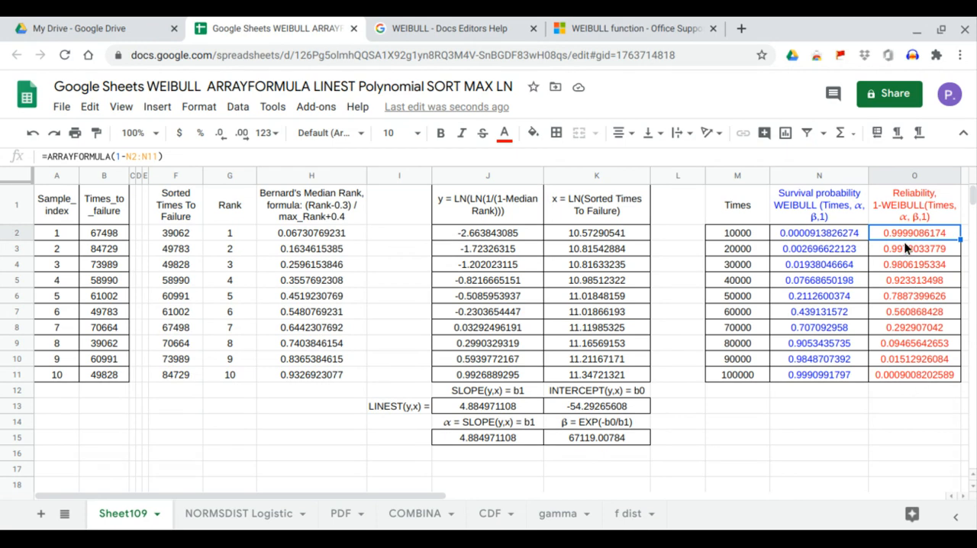
drag(905, 248, 903, 373)
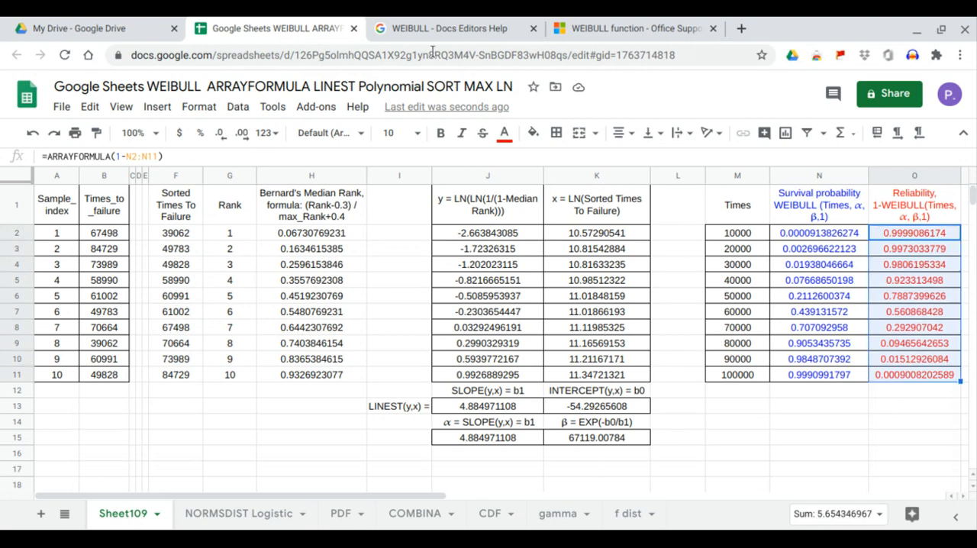
click(441, 28)
drag(257, 236, 269, 345)
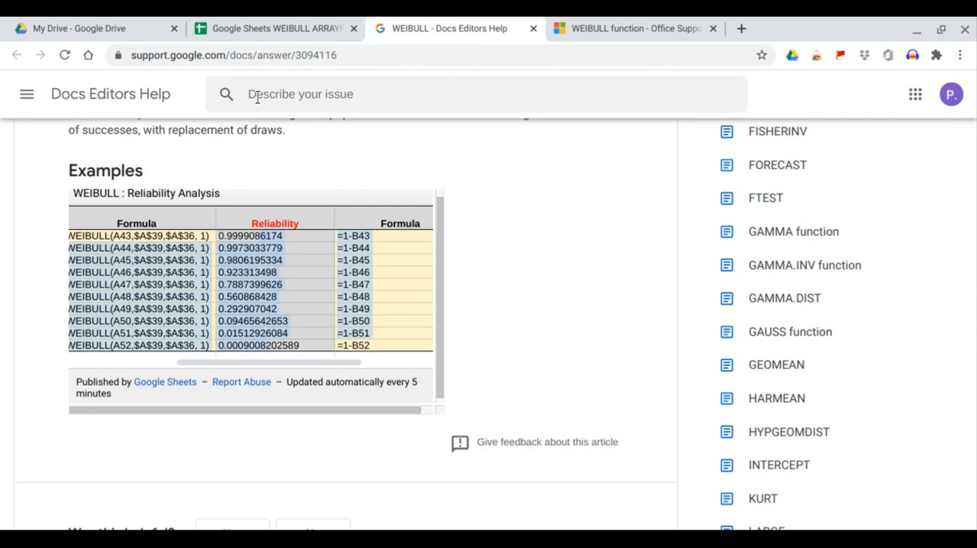
click(273, 28)
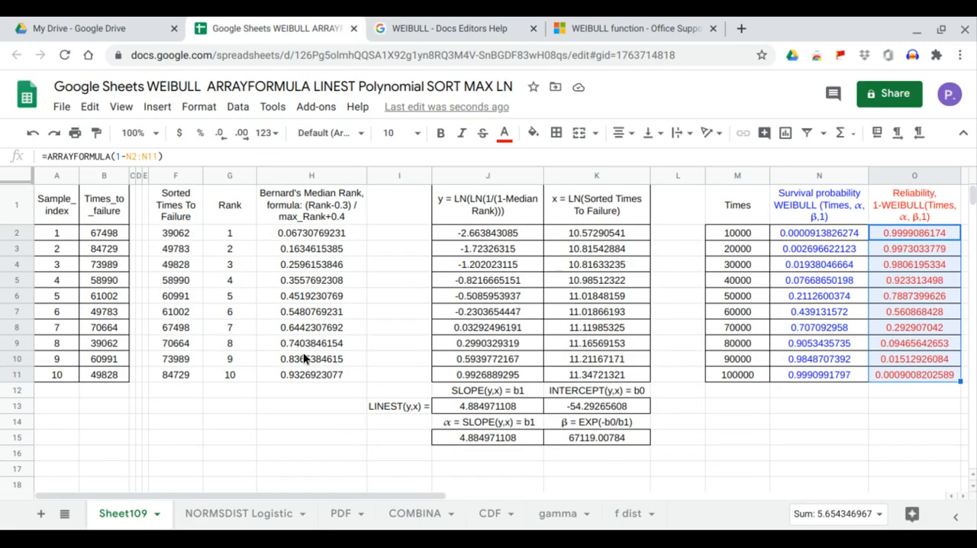
Step: Insert a chart from the Times, survival probability and reliability data in M1:O11 and make it a scatter chart
drag(722, 200, 883, 371)
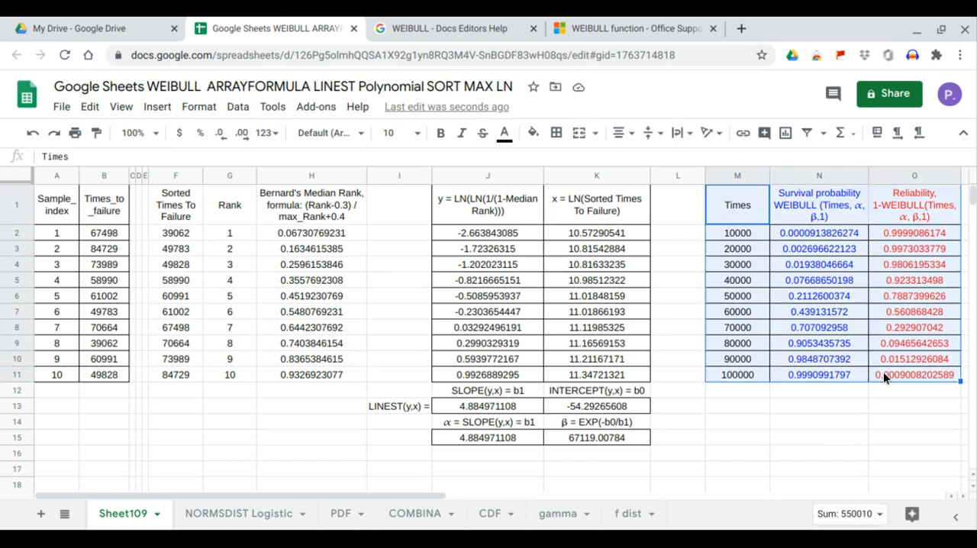
click(154, 107)
click(196, 320)
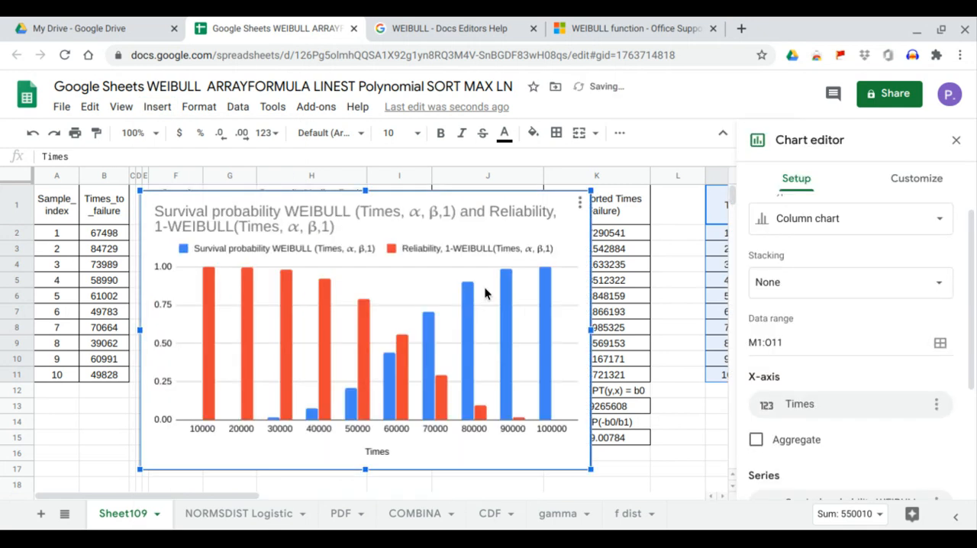
scroll(818, 275, up, 1)
click(823, 241)
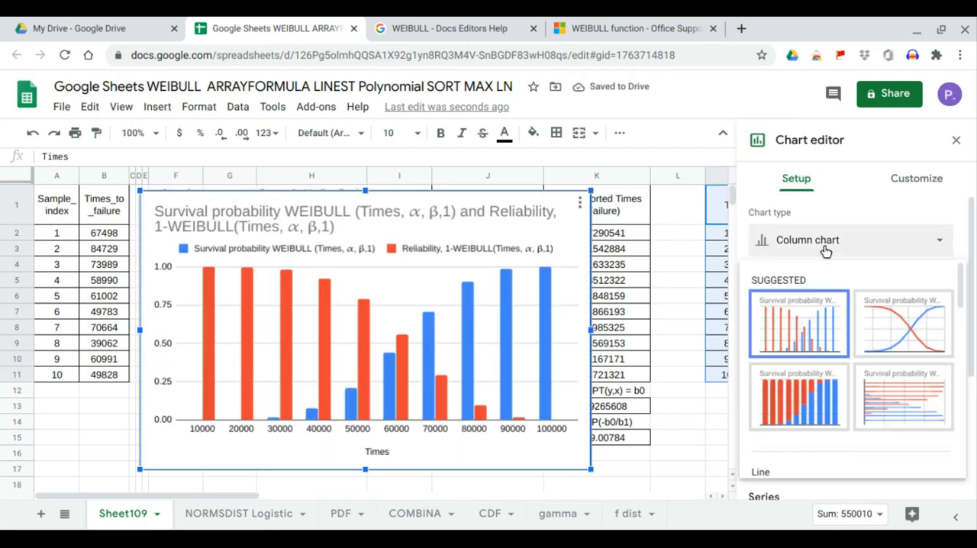
scroll(821, 329, down, 3)
scroll(819, 328, down, 6)
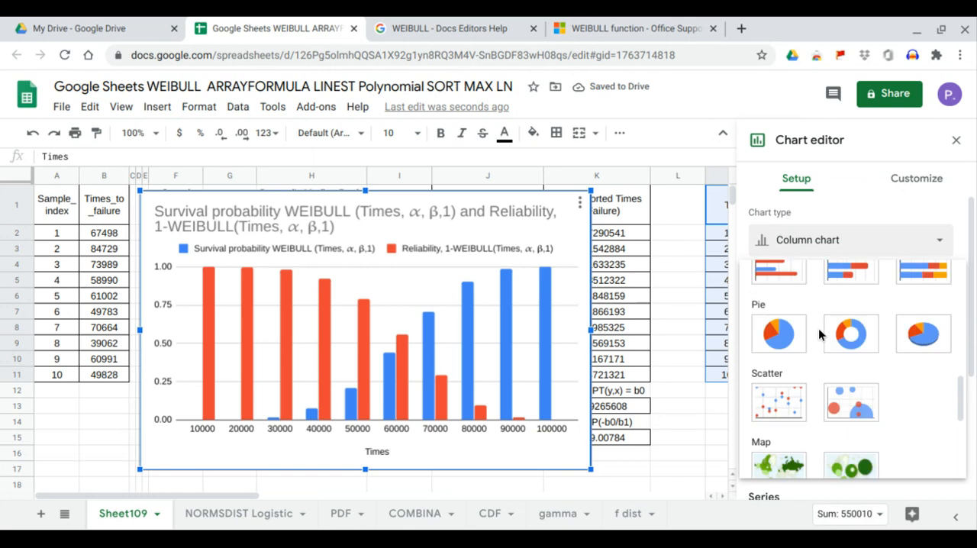
click(795, 404)
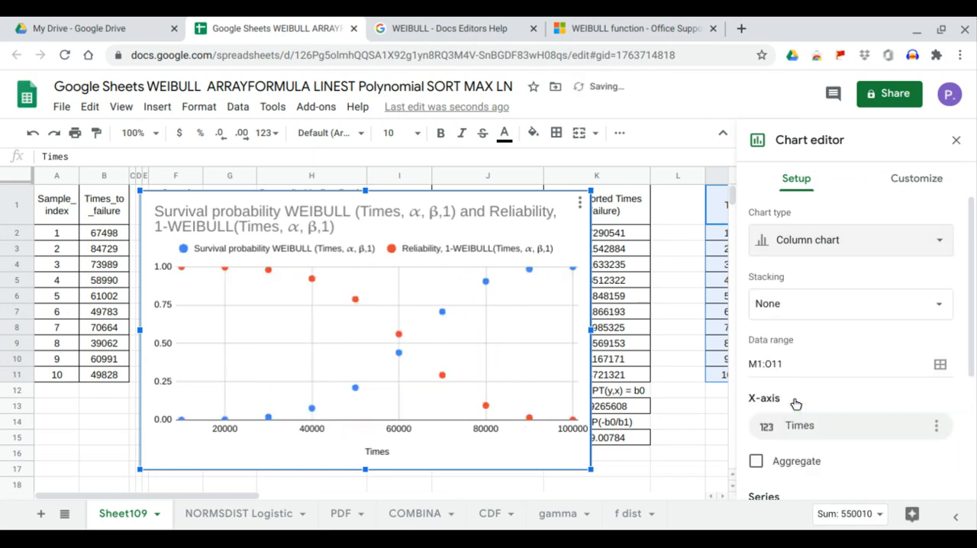
Step: Add a trendline to all series of the scatter chart
click(890, 193)
click(807, 316)
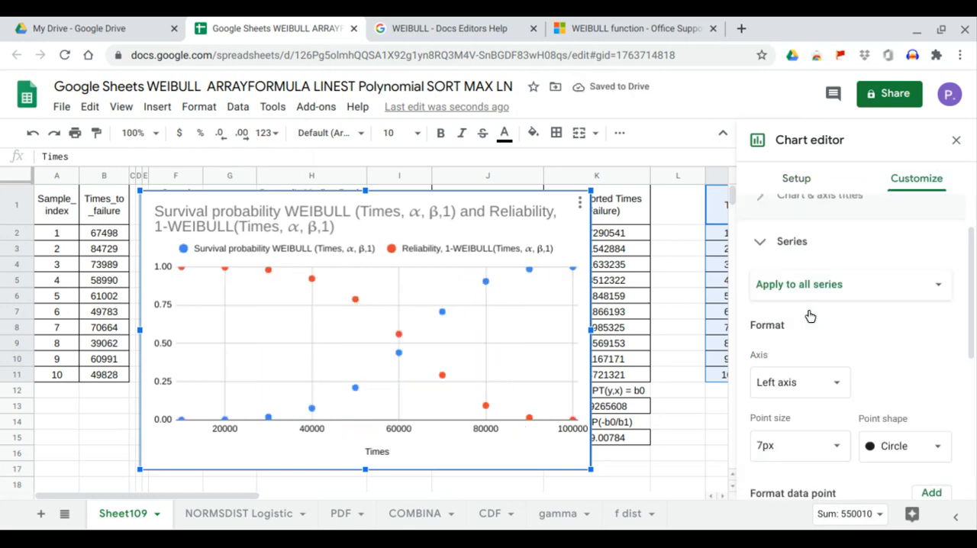
scroll(809, 316, down, 3)
click(796, 392)
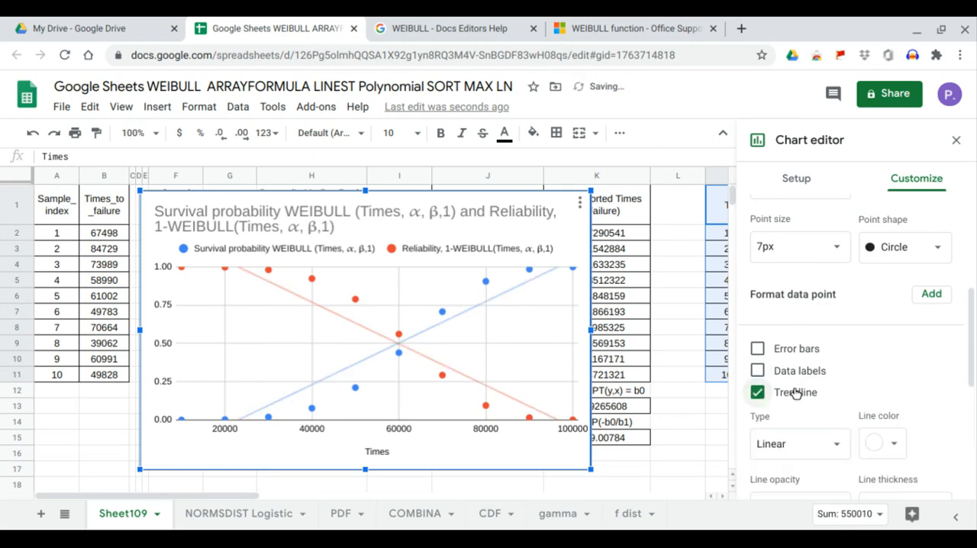
Step: Try a logarithmic trendline for all series, then set the type to polynomial with degree 10
scroll(801, 389, down, 1)
click(823, 378)
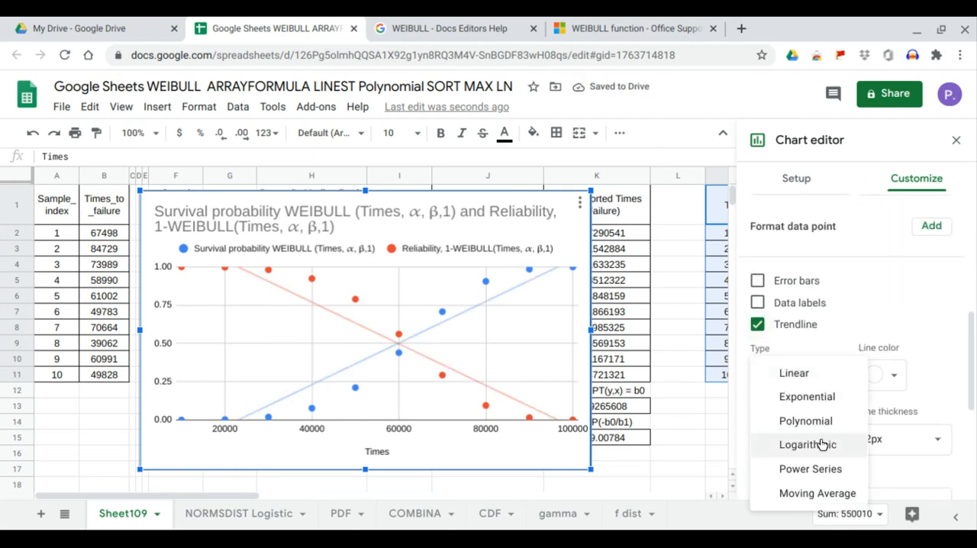
click(820, 443)
click(829, 376)
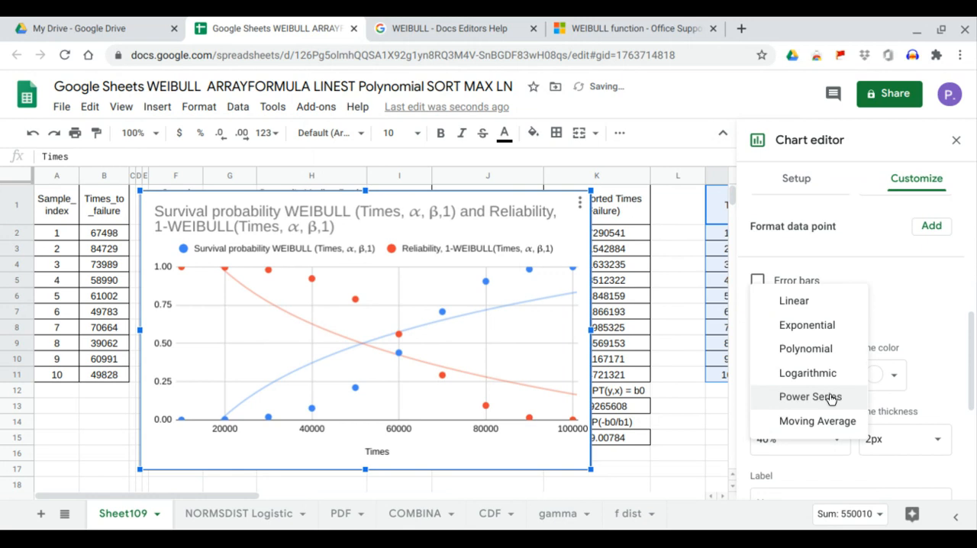
click(823, 350)
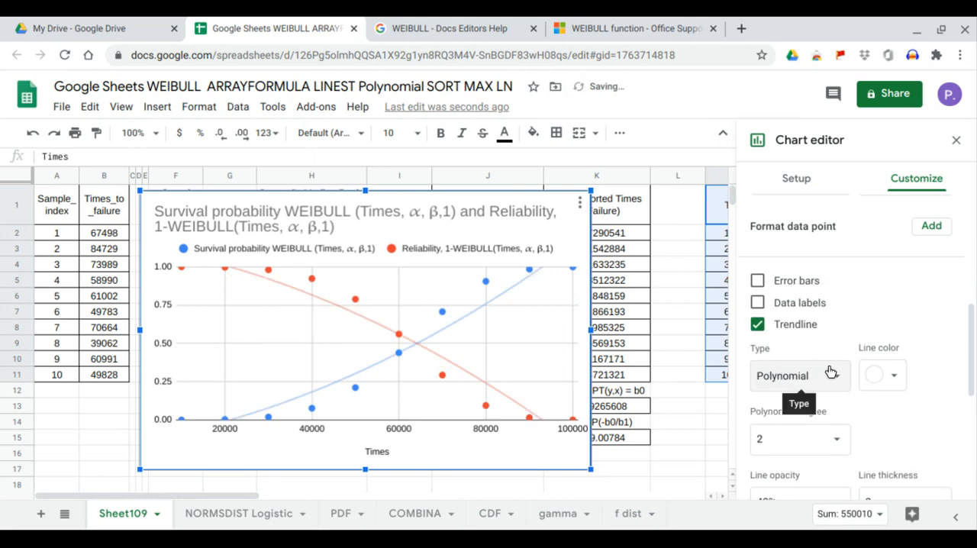
click(838, 439)
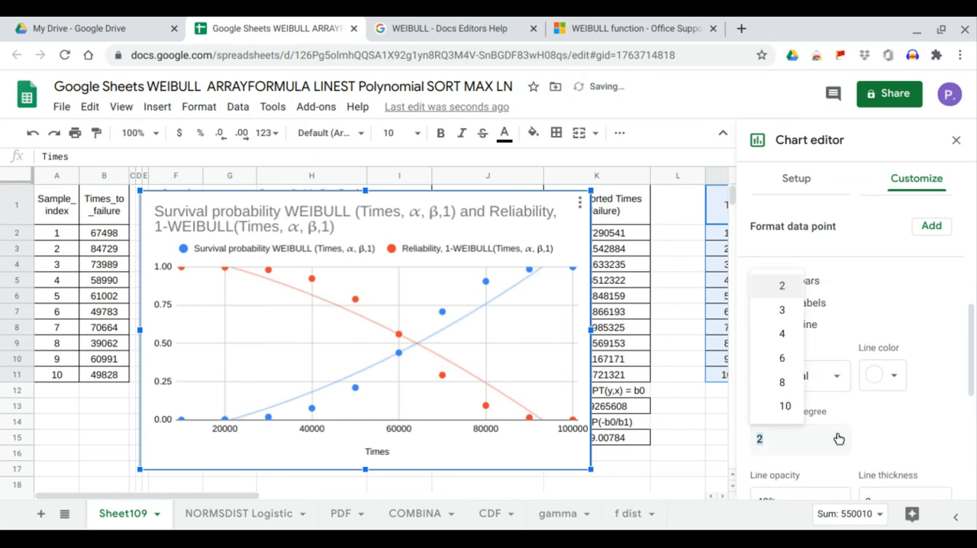
click(782, 407)
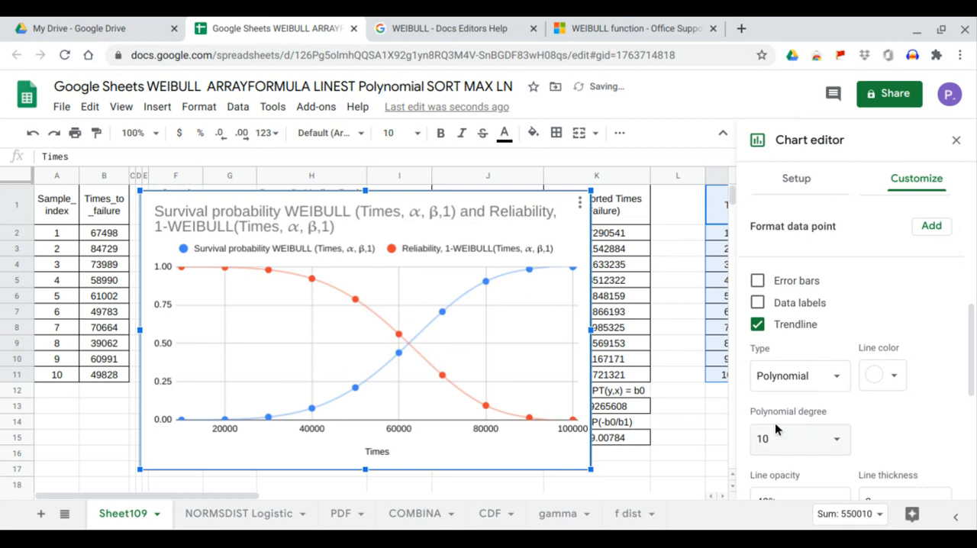
Step: Label the polynomial trendlines with their equations
scroll(885, 415, down, 3)
click(895, 412)
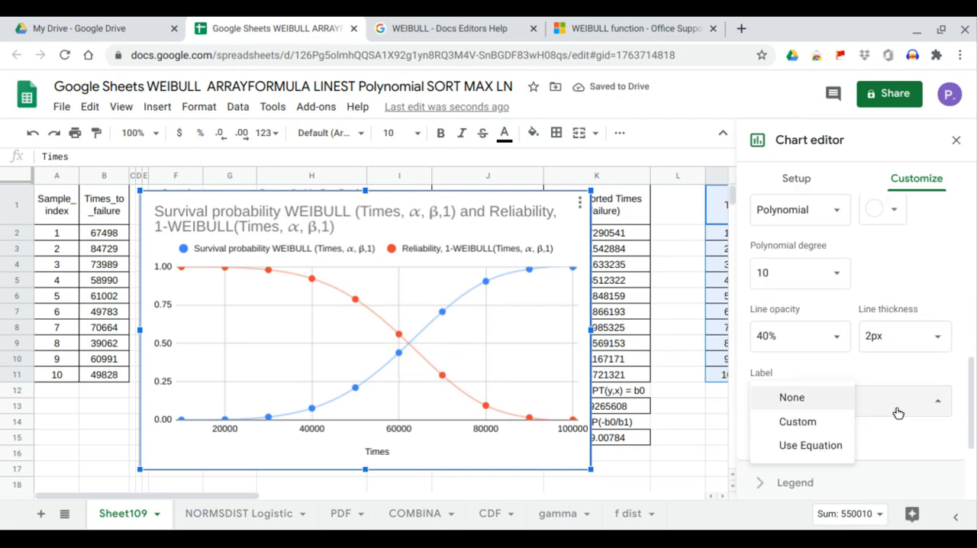
click(833, 459)
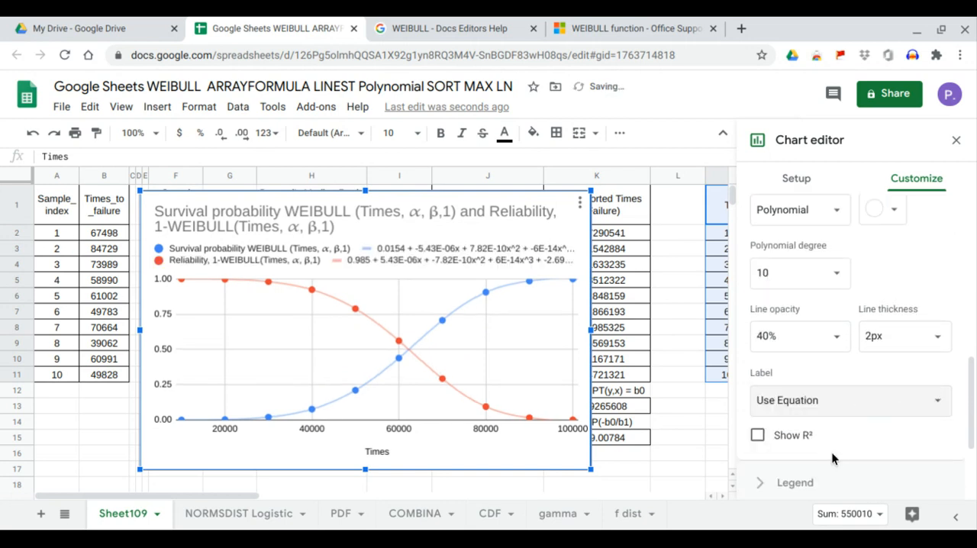
Step: Set the chart's legend position to Right
scroll(906, 454, down, 2)
click(856, 410)
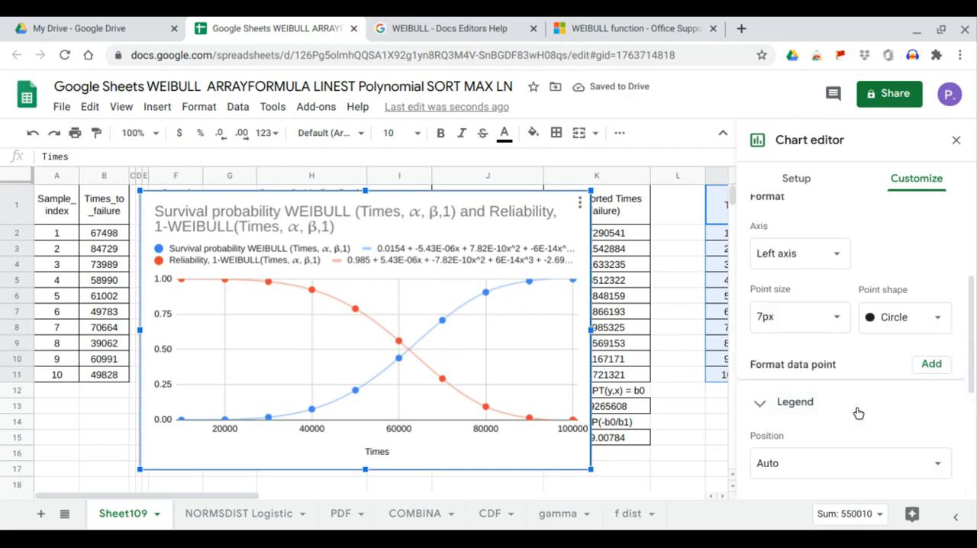
scroll(845, 433, down, 3)
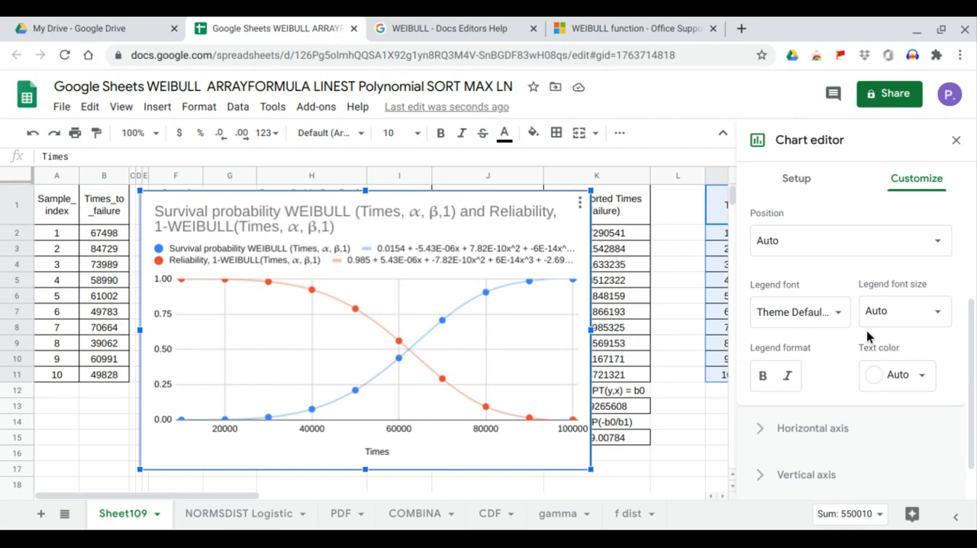
scroll(869, 336, up, 1)
click(921, 281)
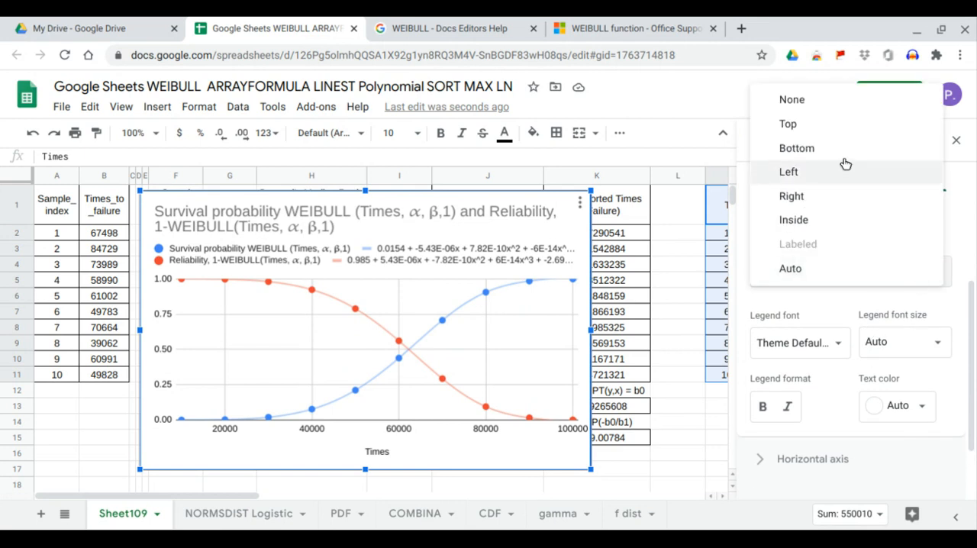
click(843, 201)
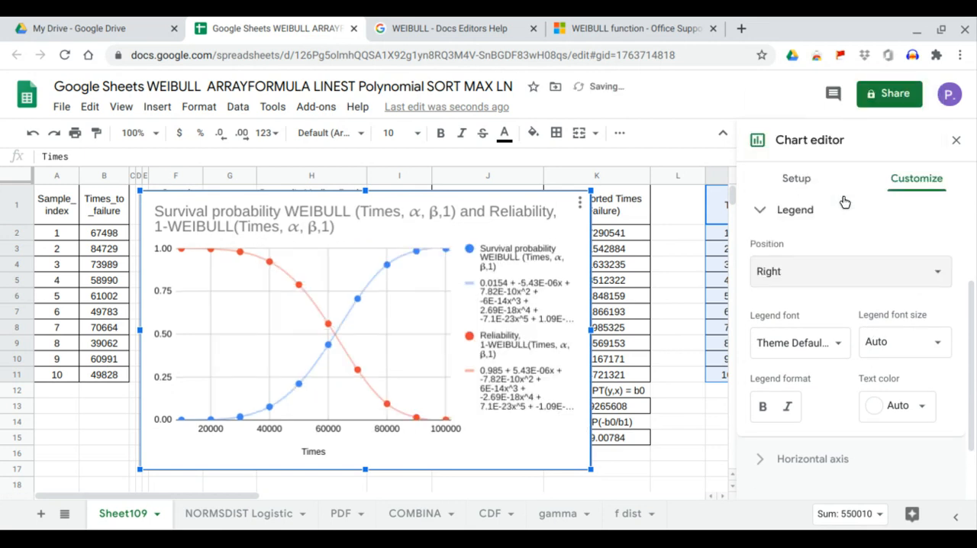
Step: Move the chart to the sheet's top-left corner at A1 and enlarge it to reach column L and row 18, with the chart editor closed
drag(463, 213, 319, 198)
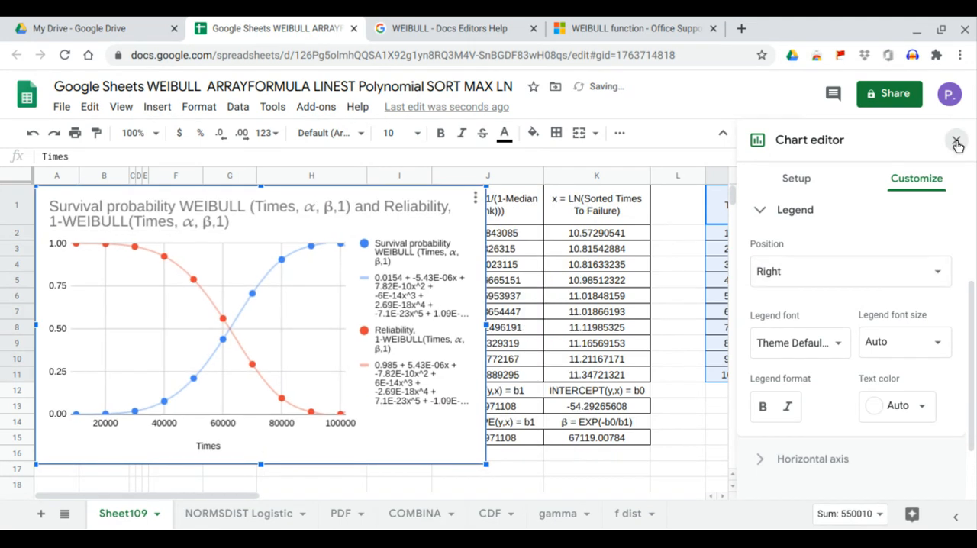
click(955, 139)
click(253, 456)
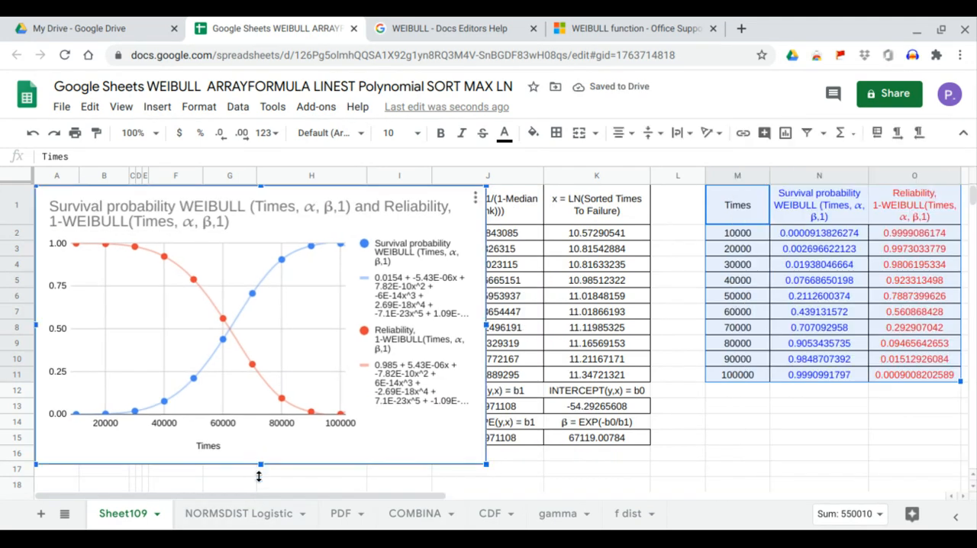
drag(260, 463, 258, 490)
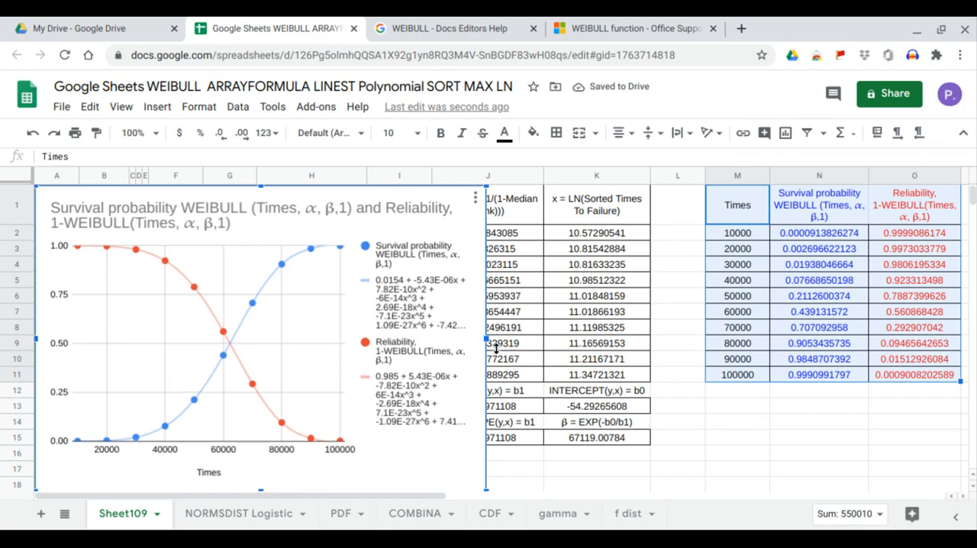
drag(515, 342, 680, 337)
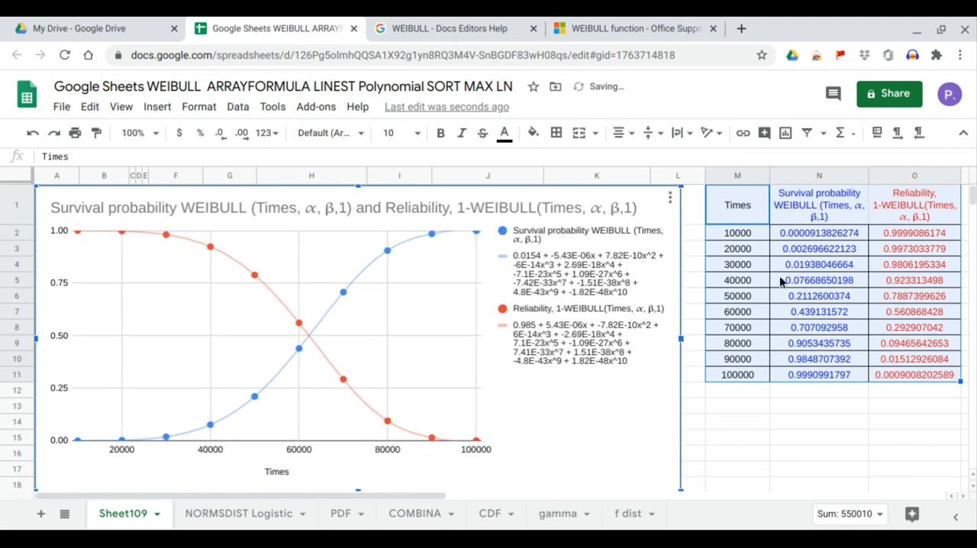
Step: Highlight the survival probability data in N1:N11 and the reliability data in O1:O11 to compare them with the chart's curves
click(806, 204)
drag(805, 200, 807, 370)
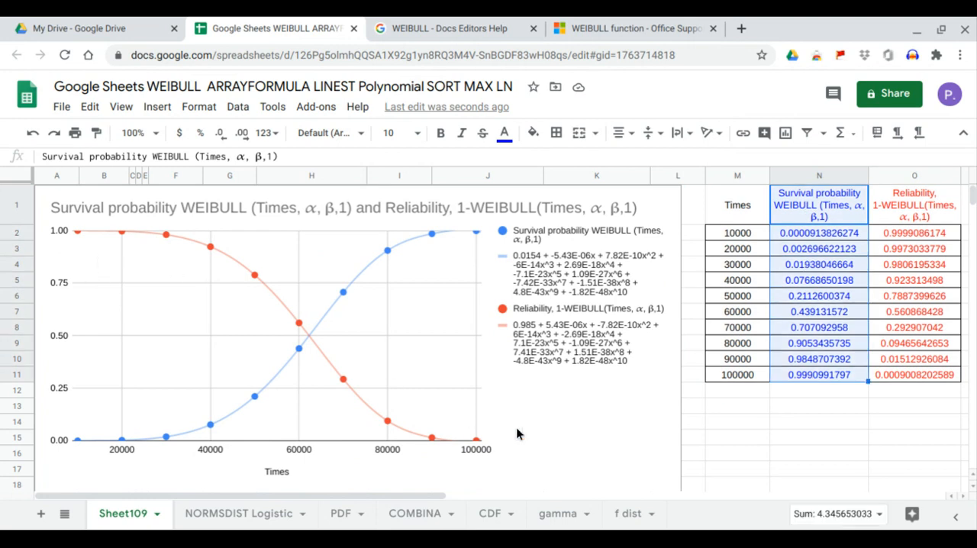
drag(873, 220, 904, 376)
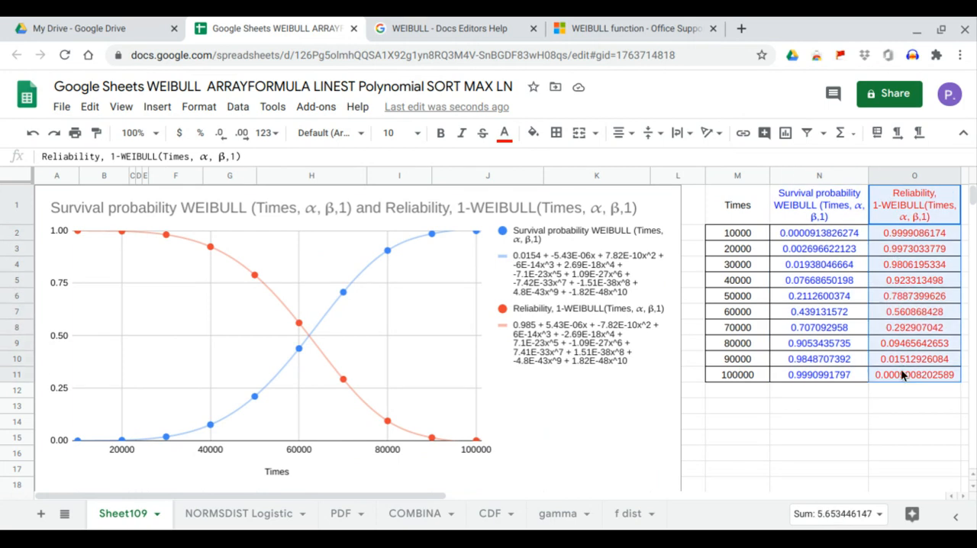